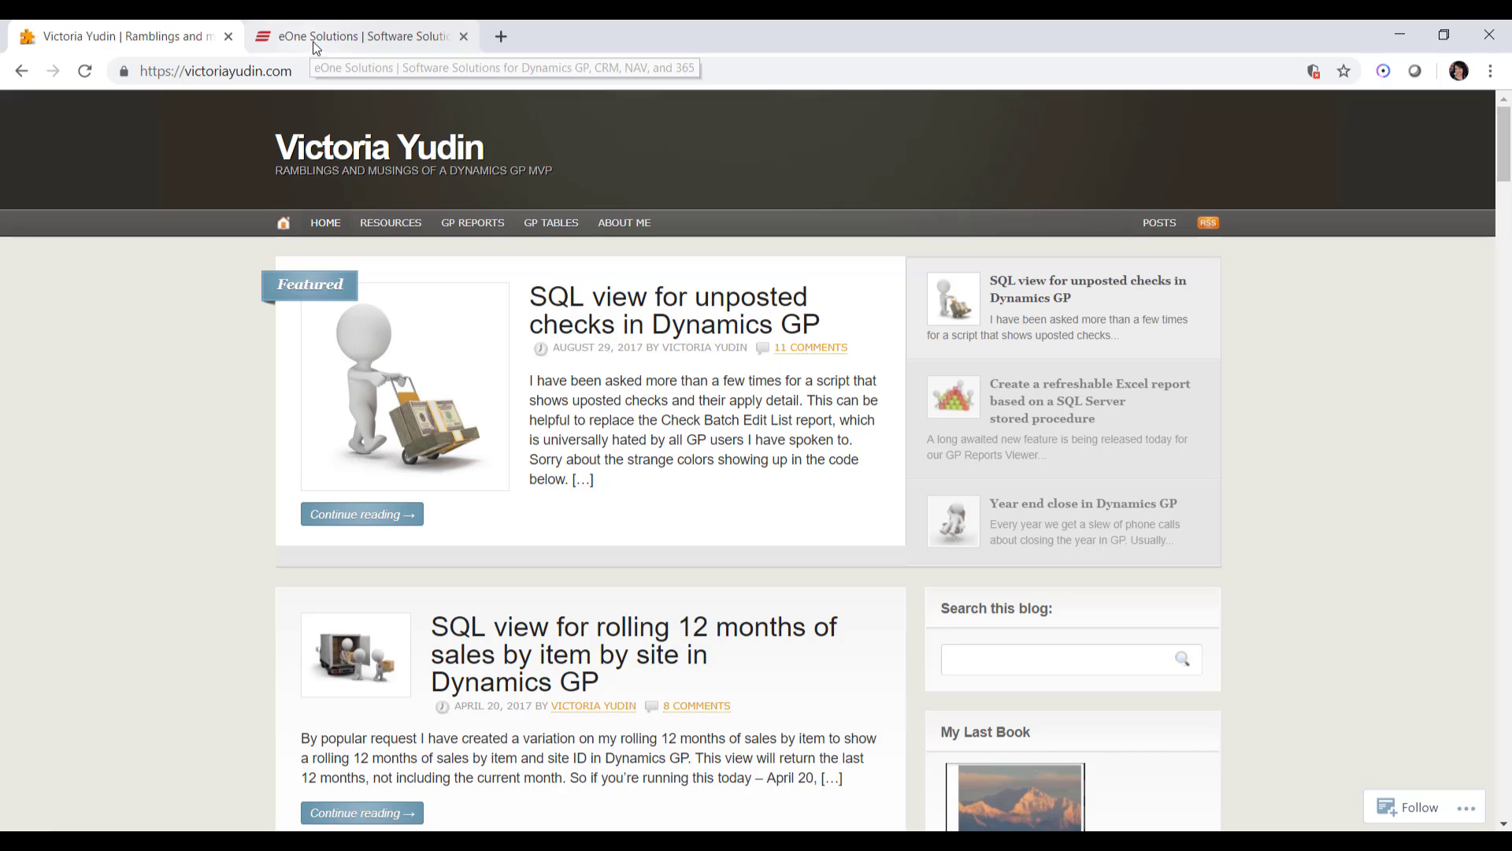
- View the software product list on the eOne Solutions site, including SmartList Builder, and return to the Dynamics GP blog
click(319, 36)
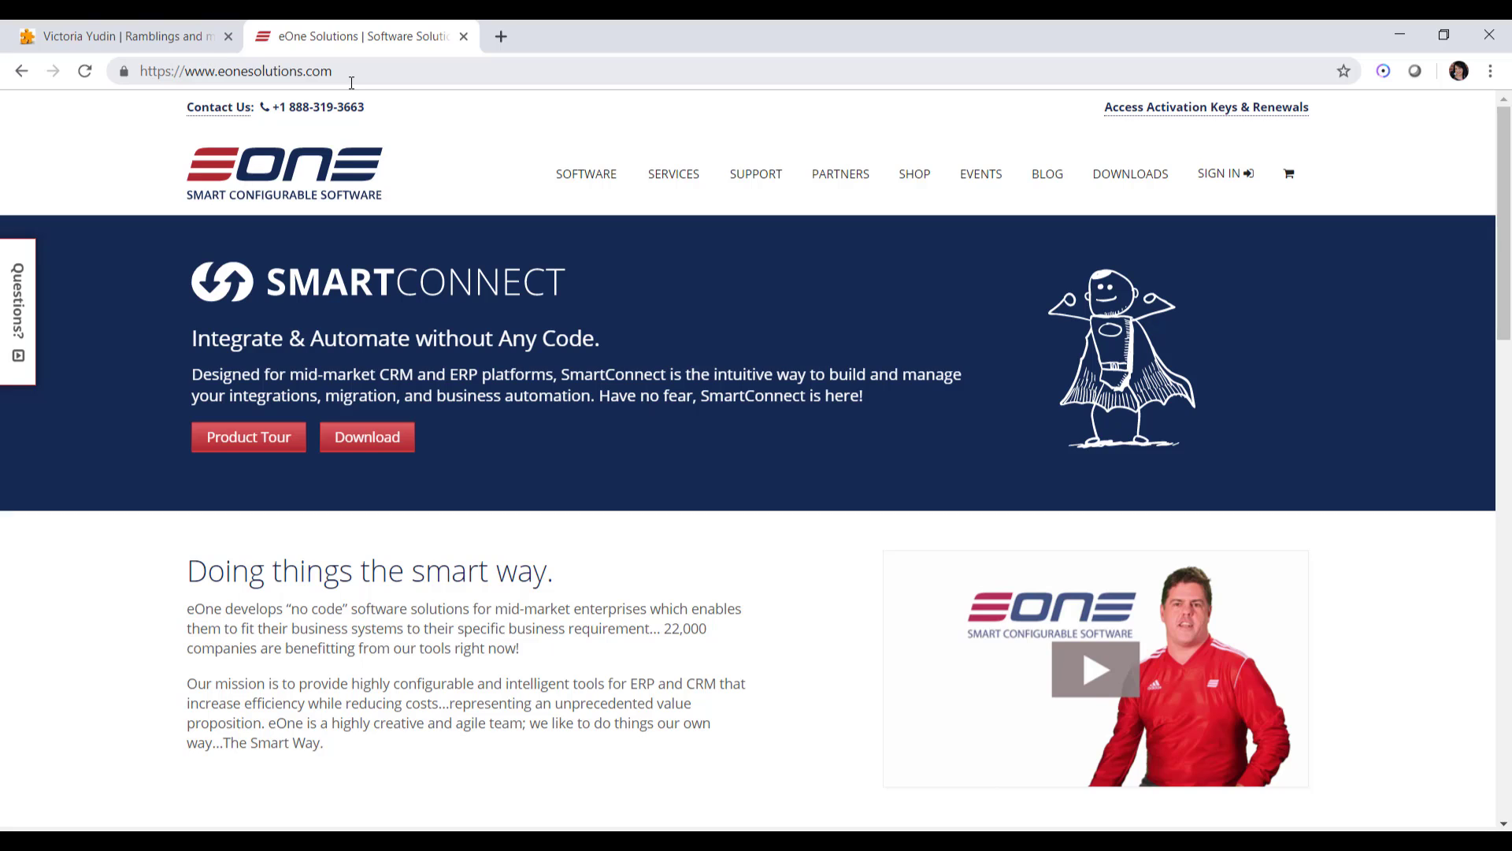
mouse_move(590, 179)
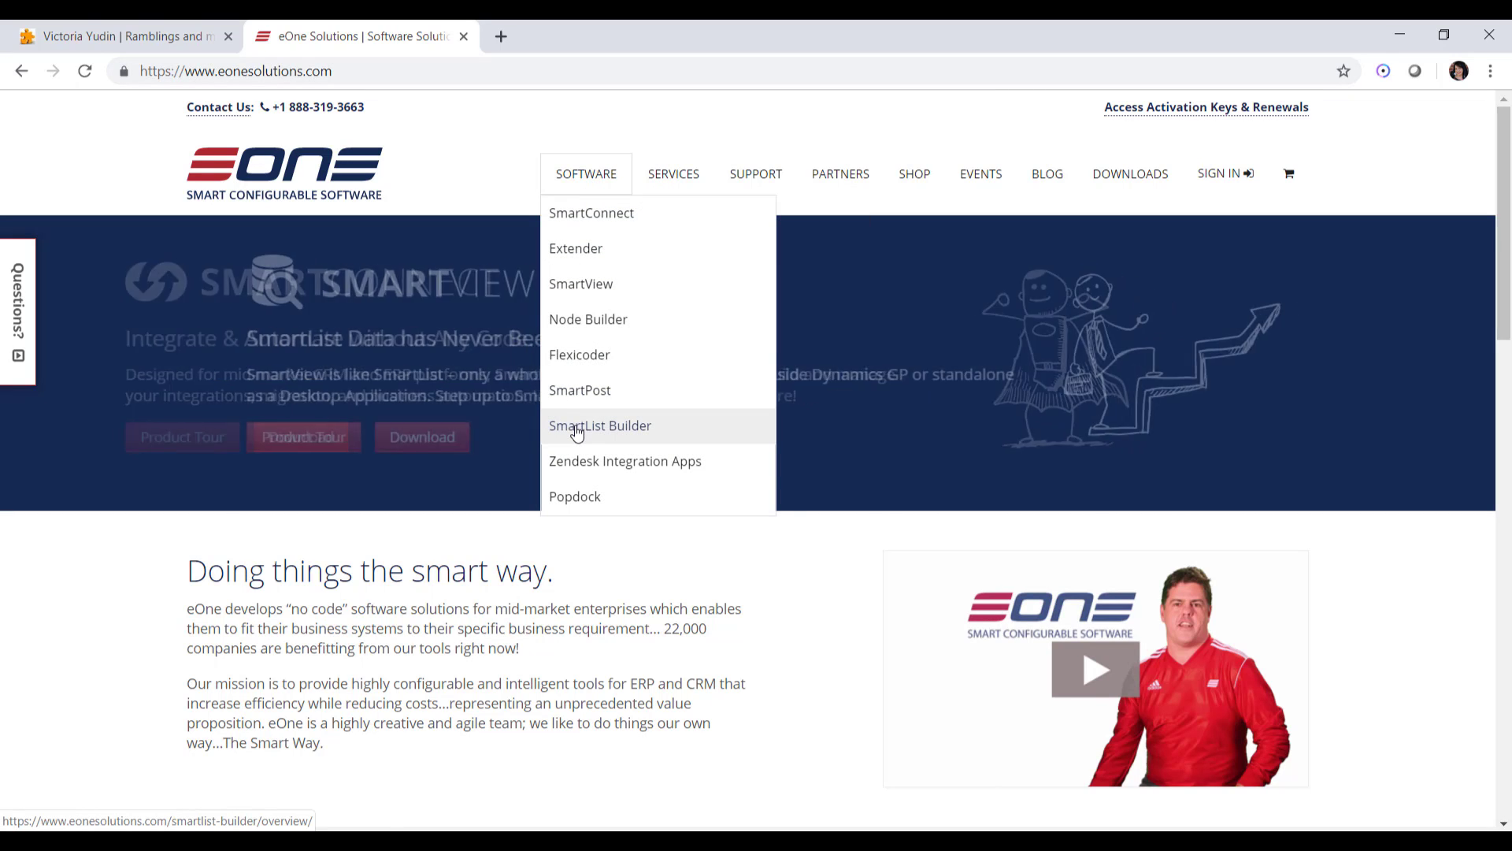
click(92, 35)
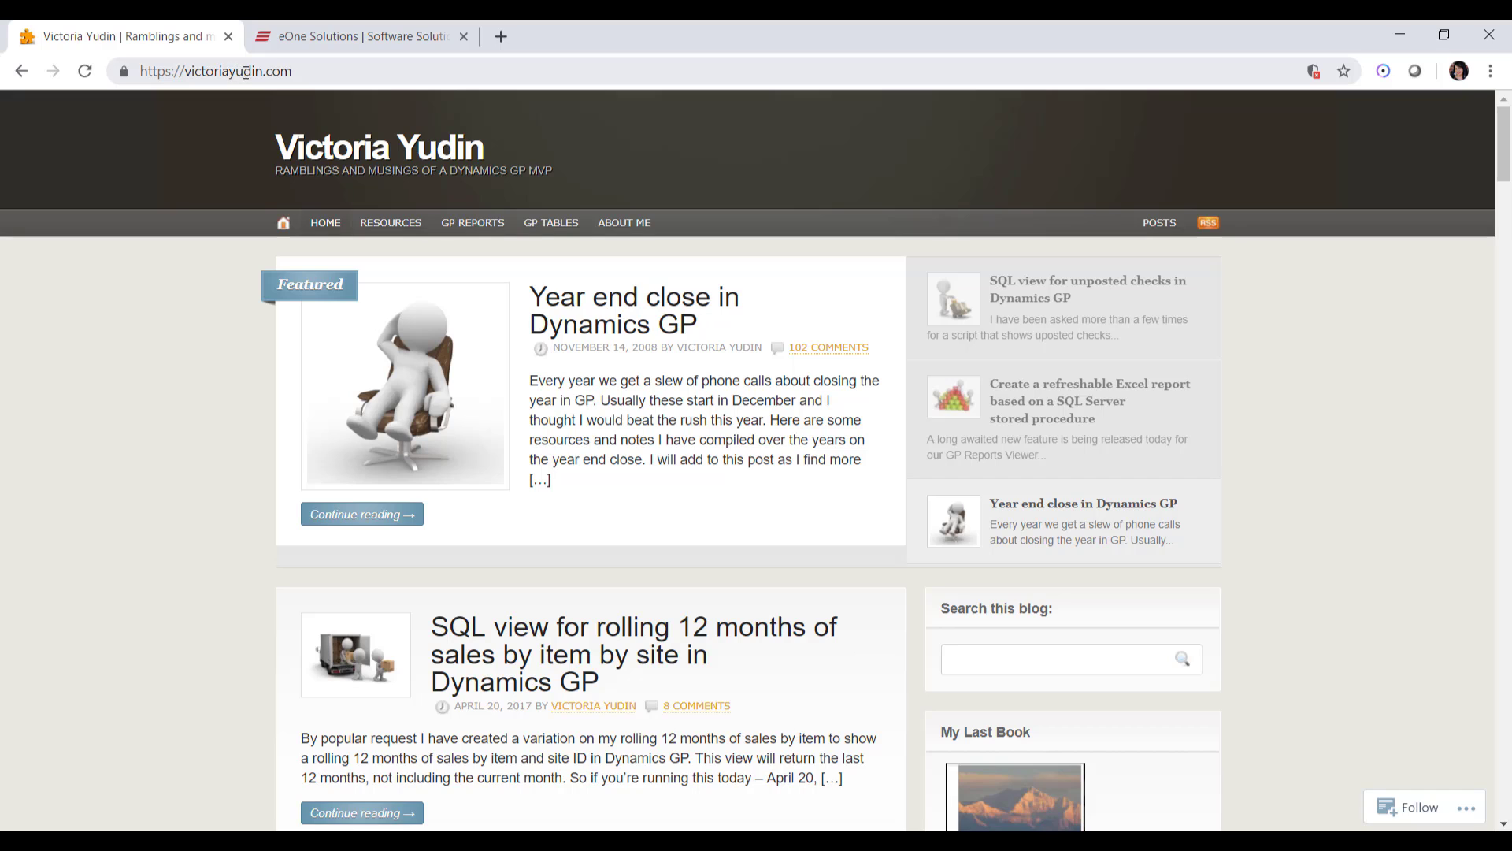
- Open the GL Distributions for AP Transactions article from the blog's Payables SQL Views and copy its SQL view script
mouse_move(473, 224)
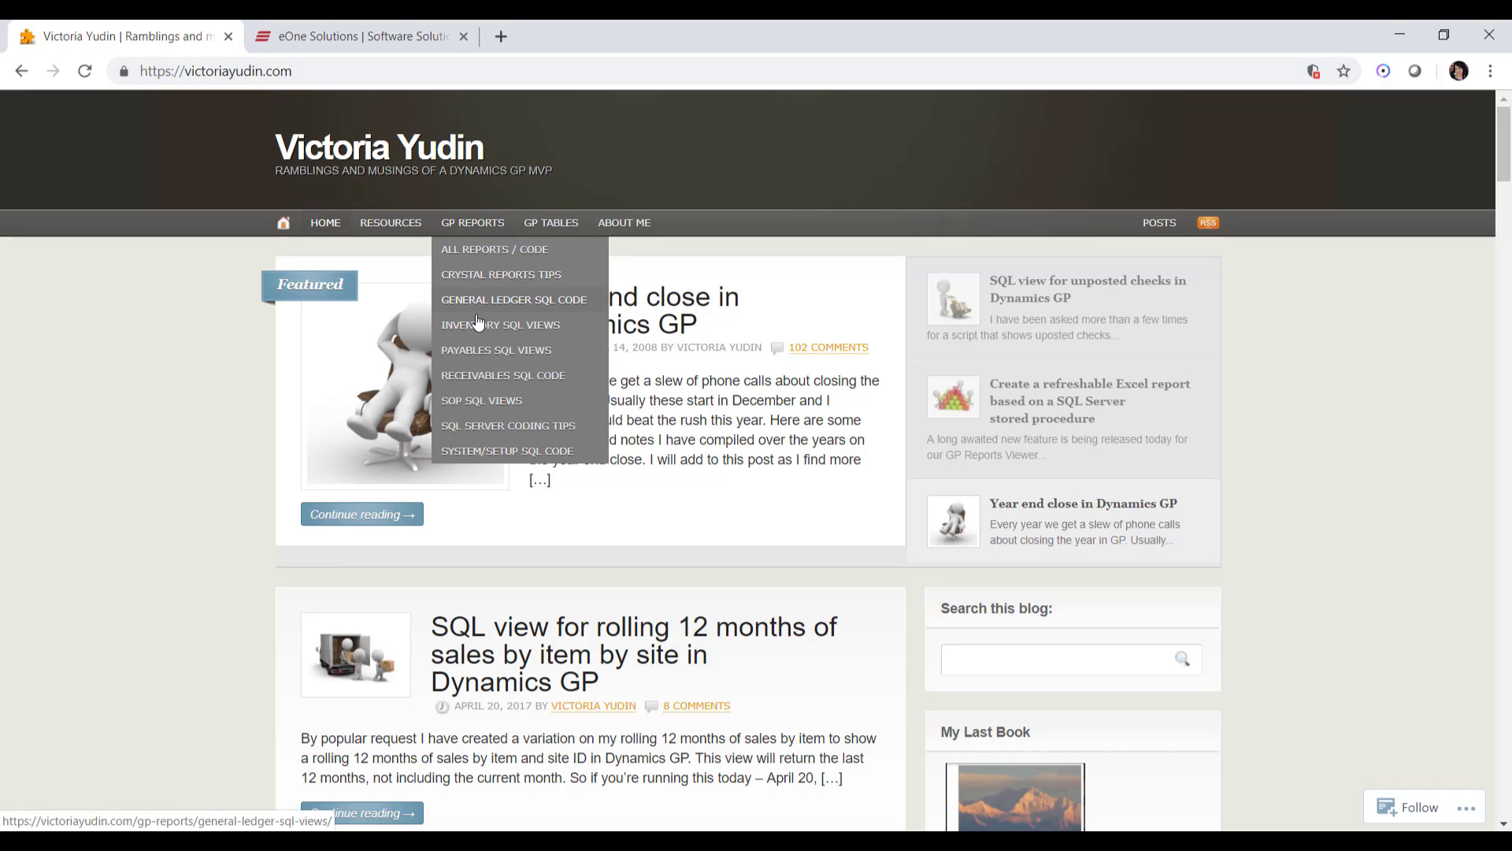
click(484, 349)
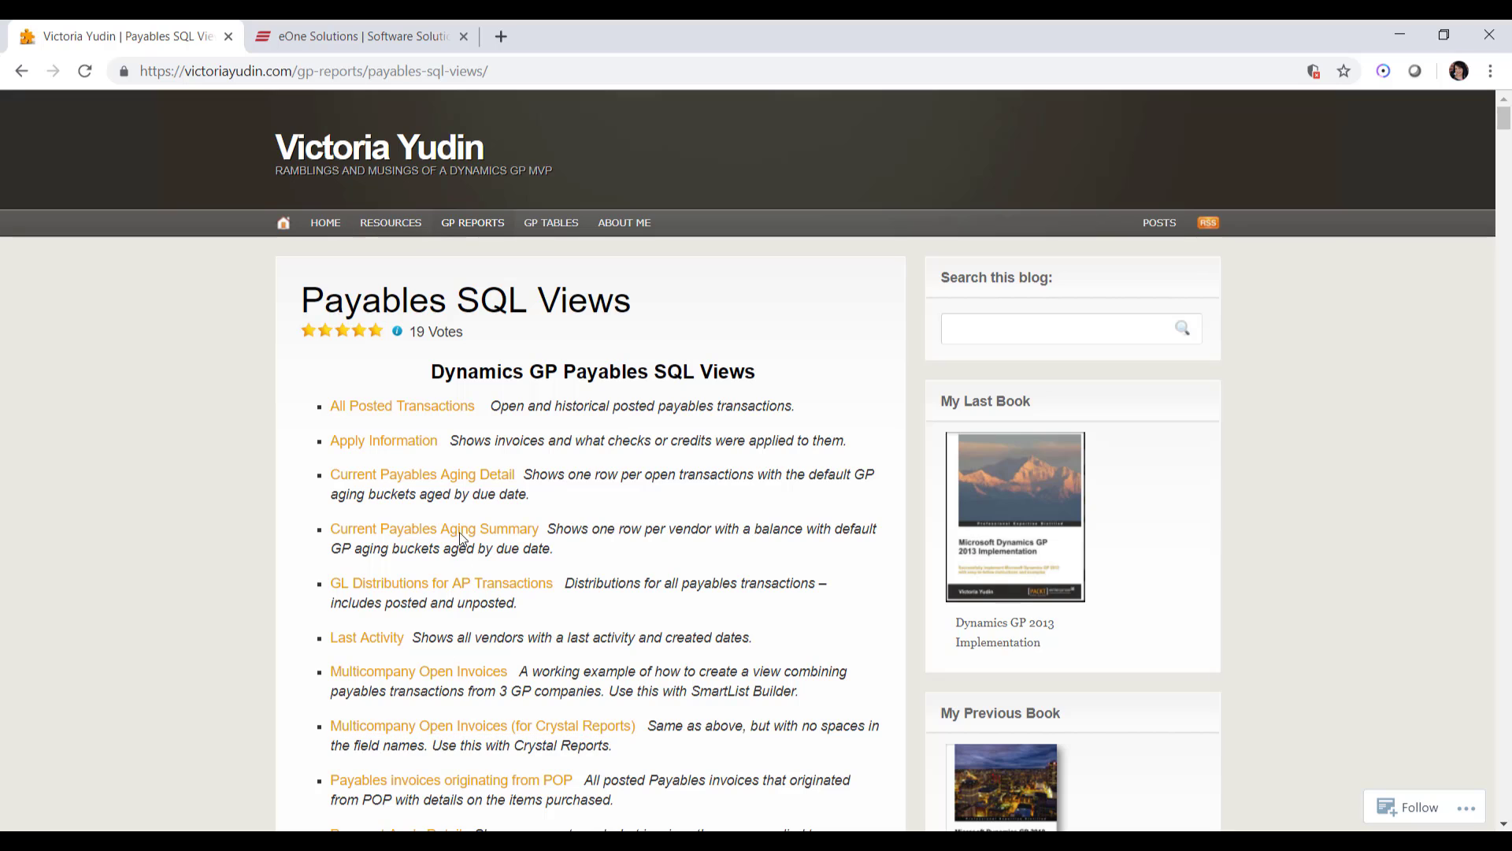
click(446, 591)
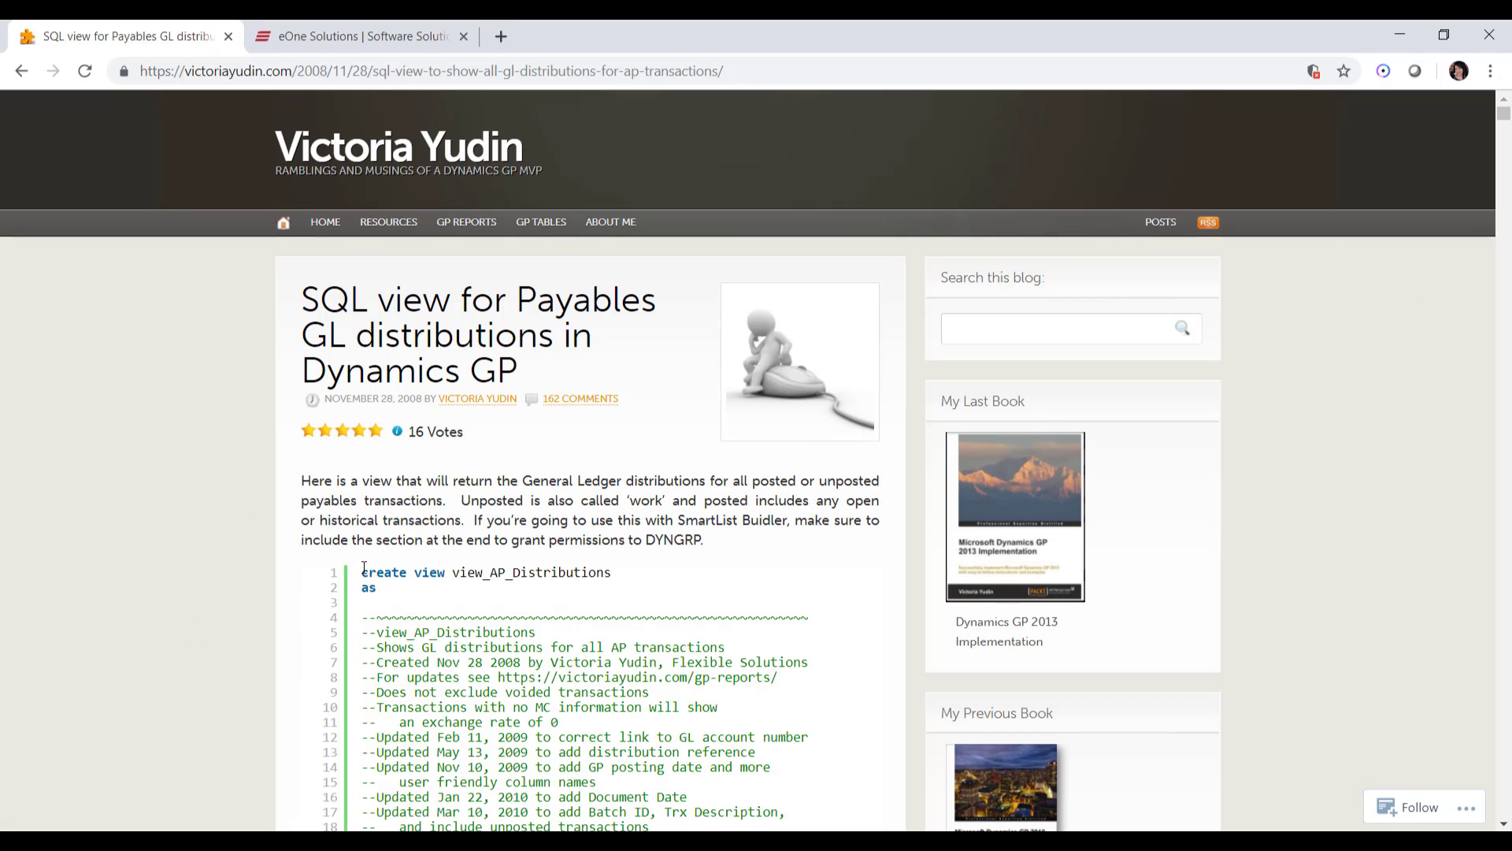
drag(366, 572, 739, 646)
key(ctrl+c)
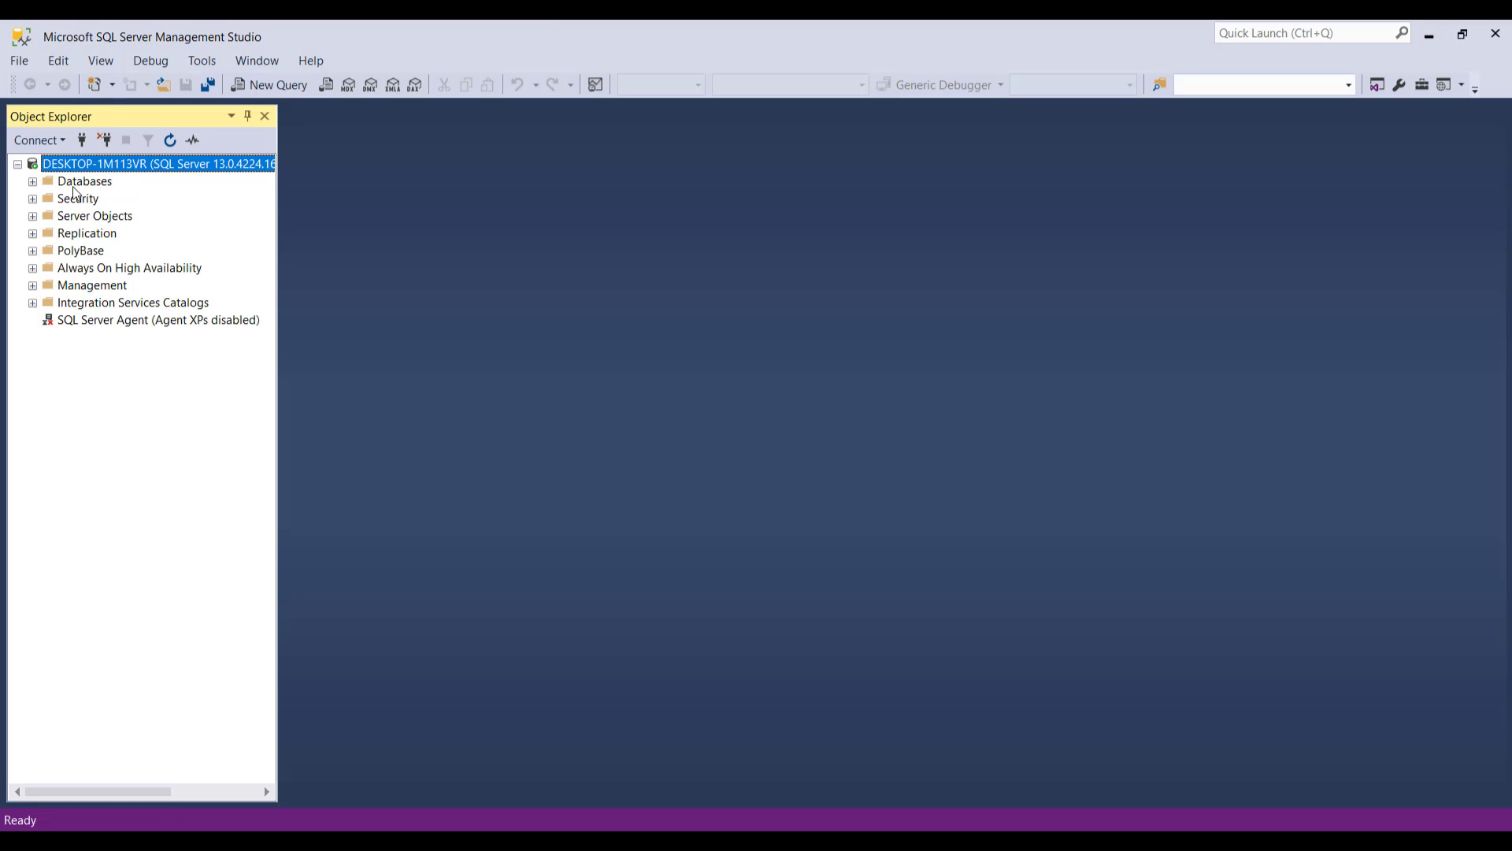
- Paste the copied script into a new query in SQL Server Management Studio and execute it against the master database
click(280, 81)
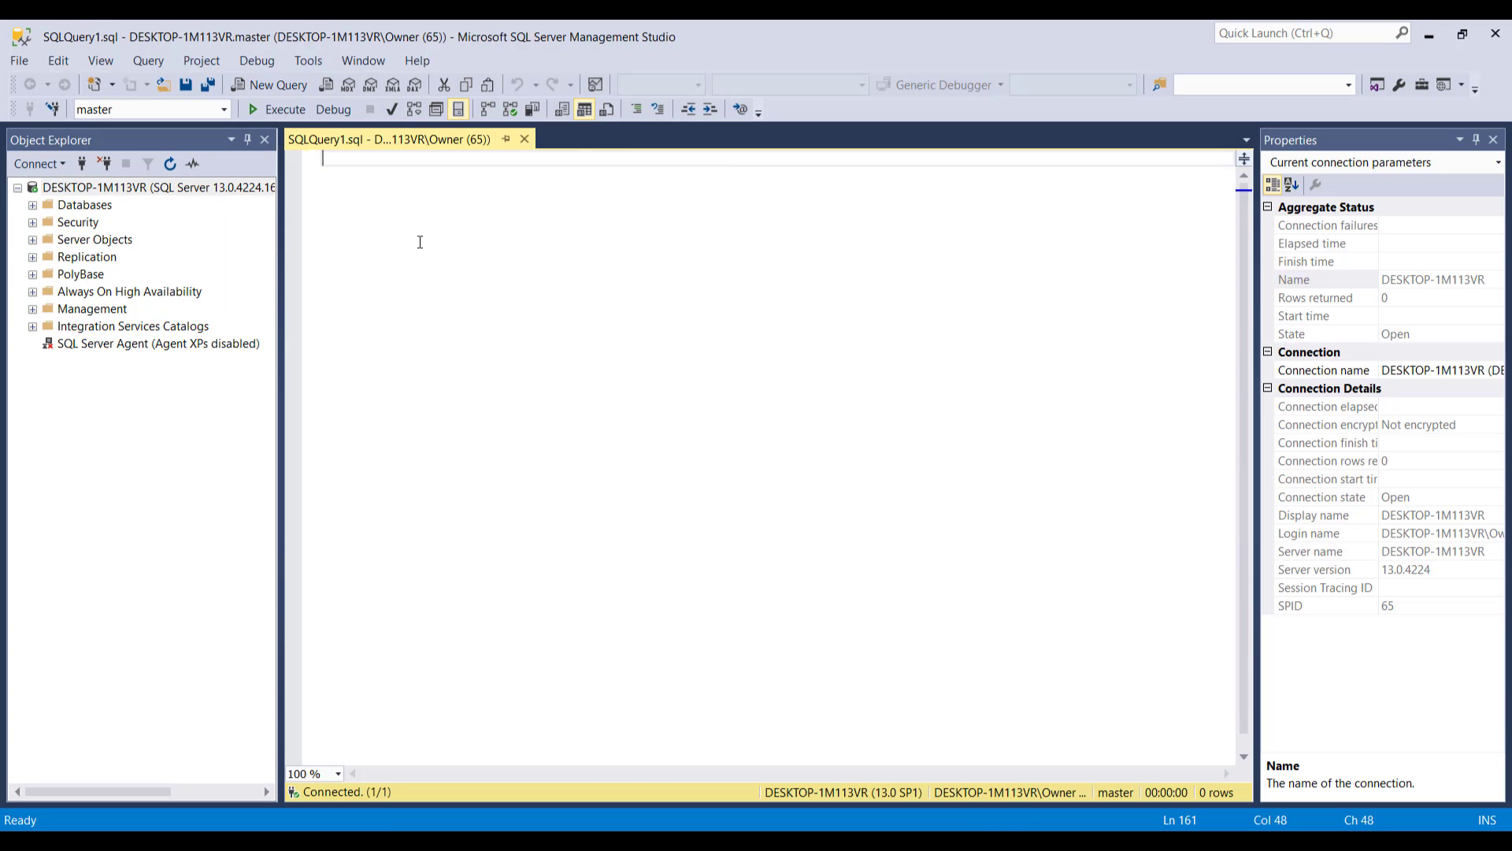
key(ctrl+v)
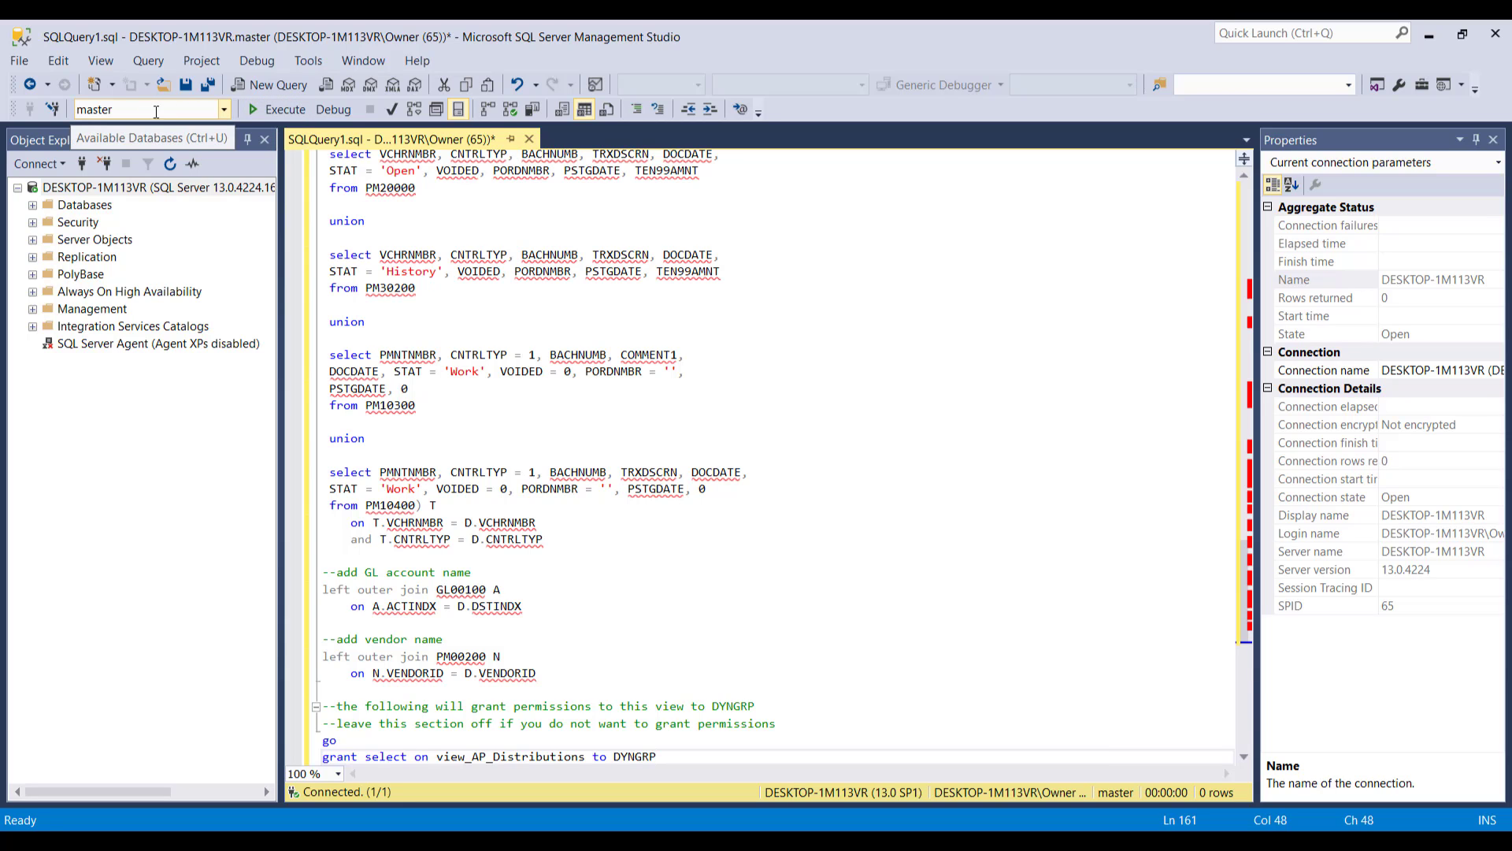
click(274, 111)
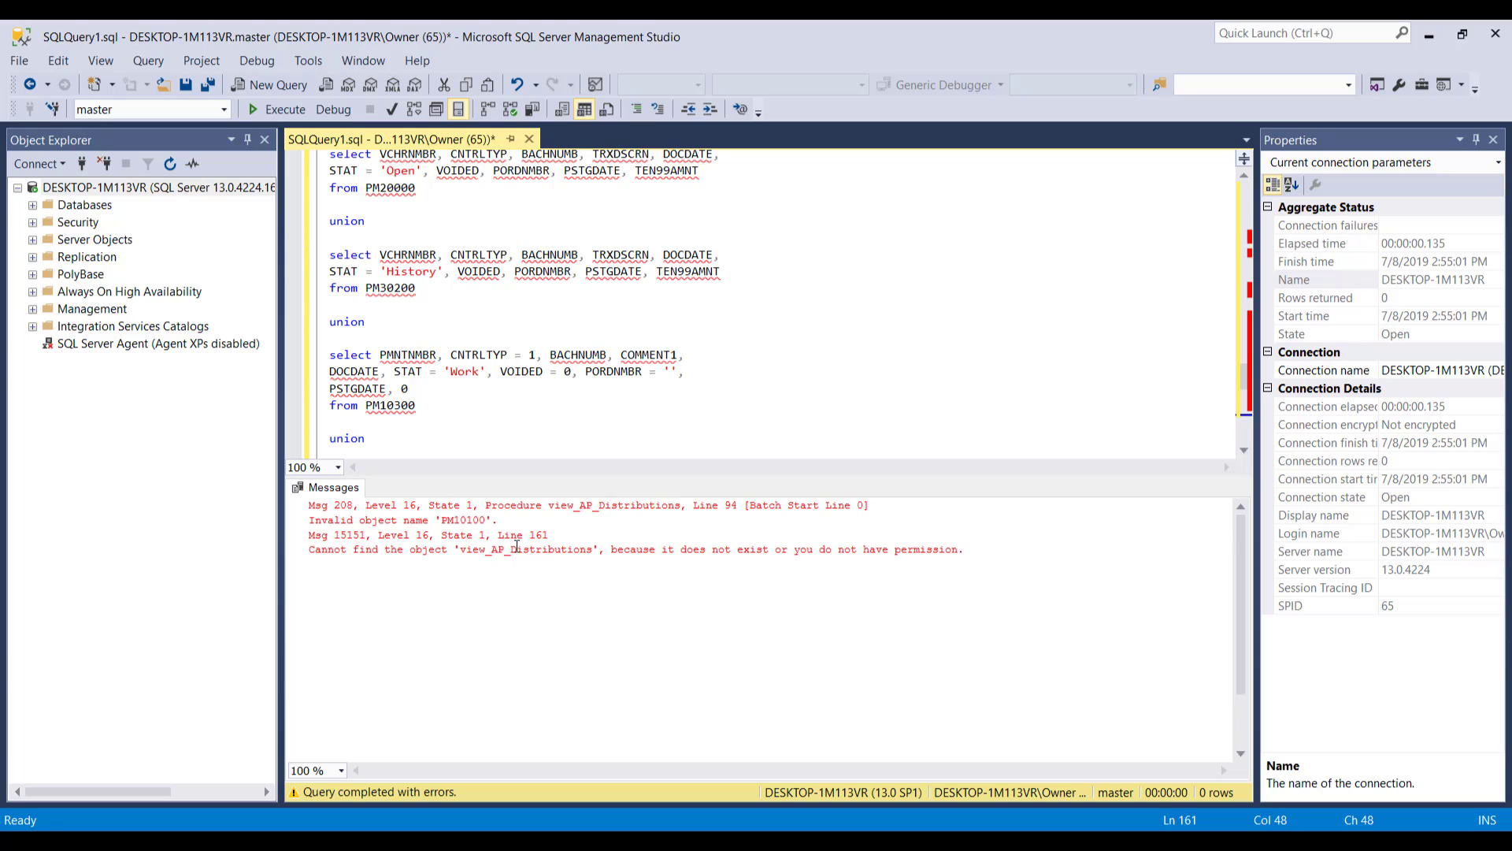
- Set the query's database to TWO and execute the script again
click(224, 110)
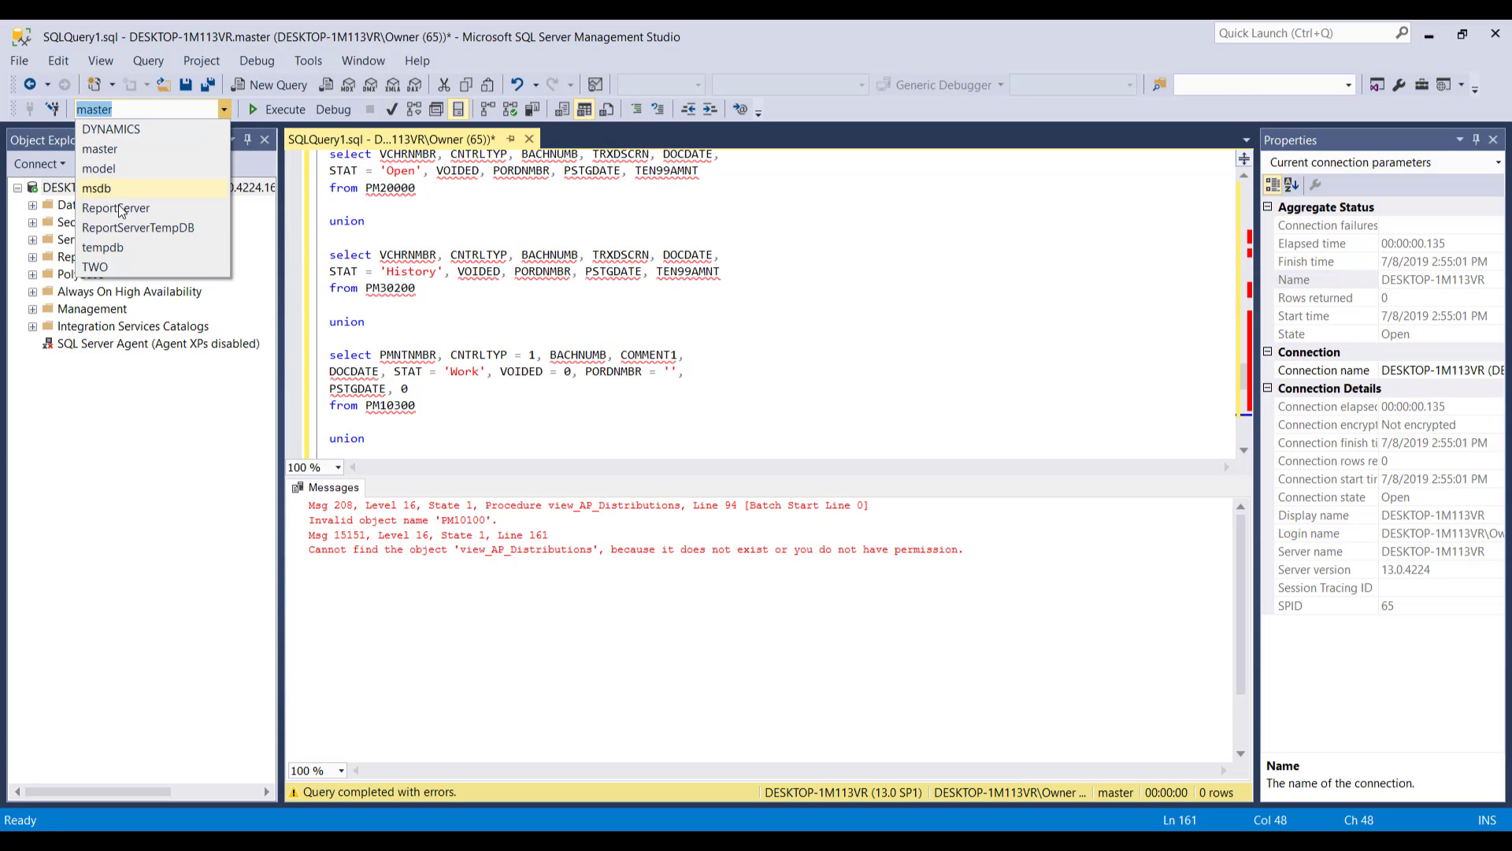
click(105, 268)
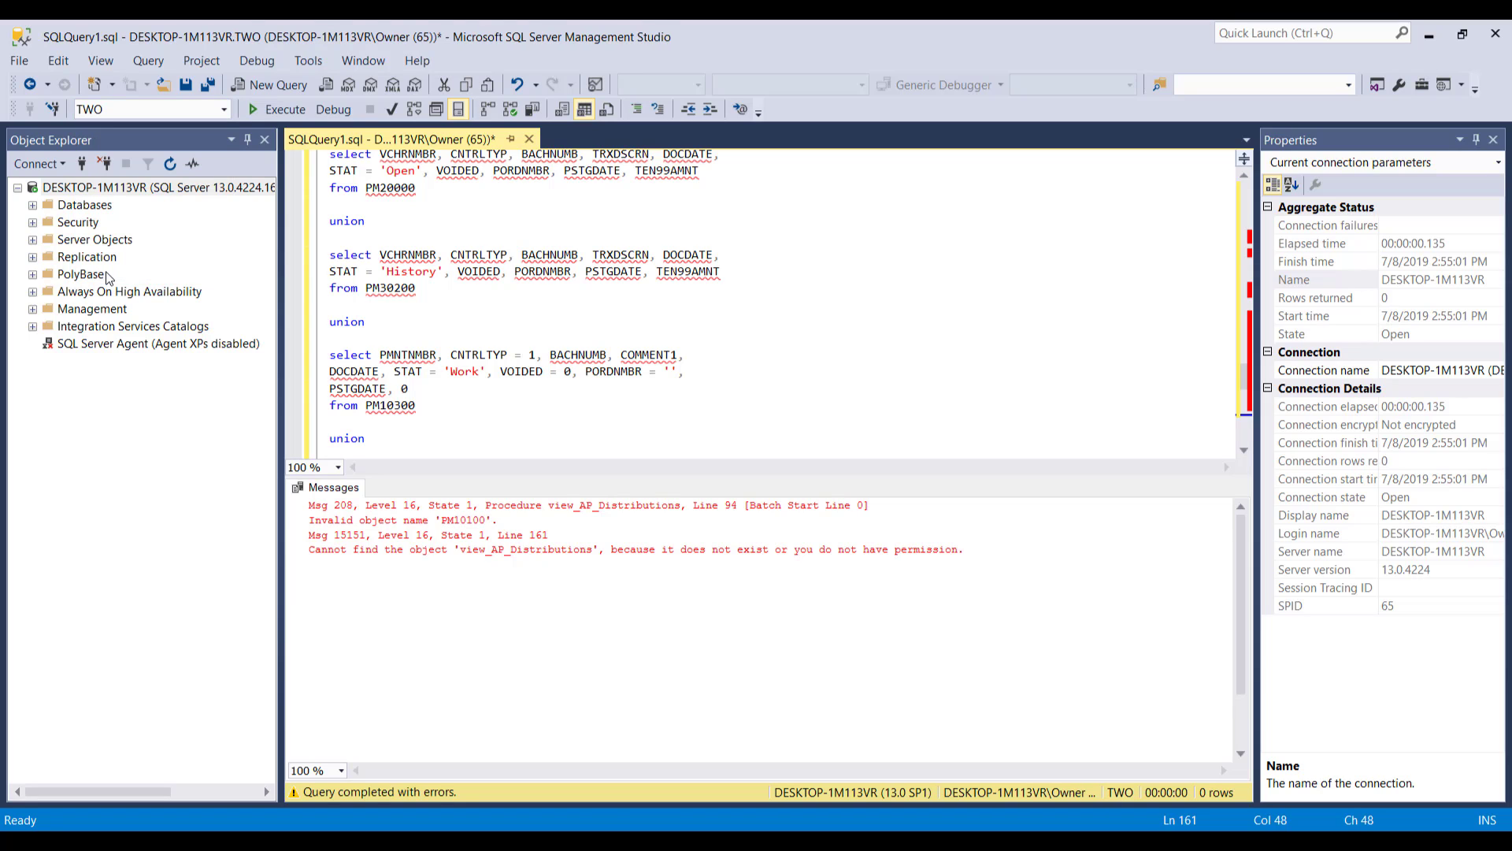
click(287, 109)
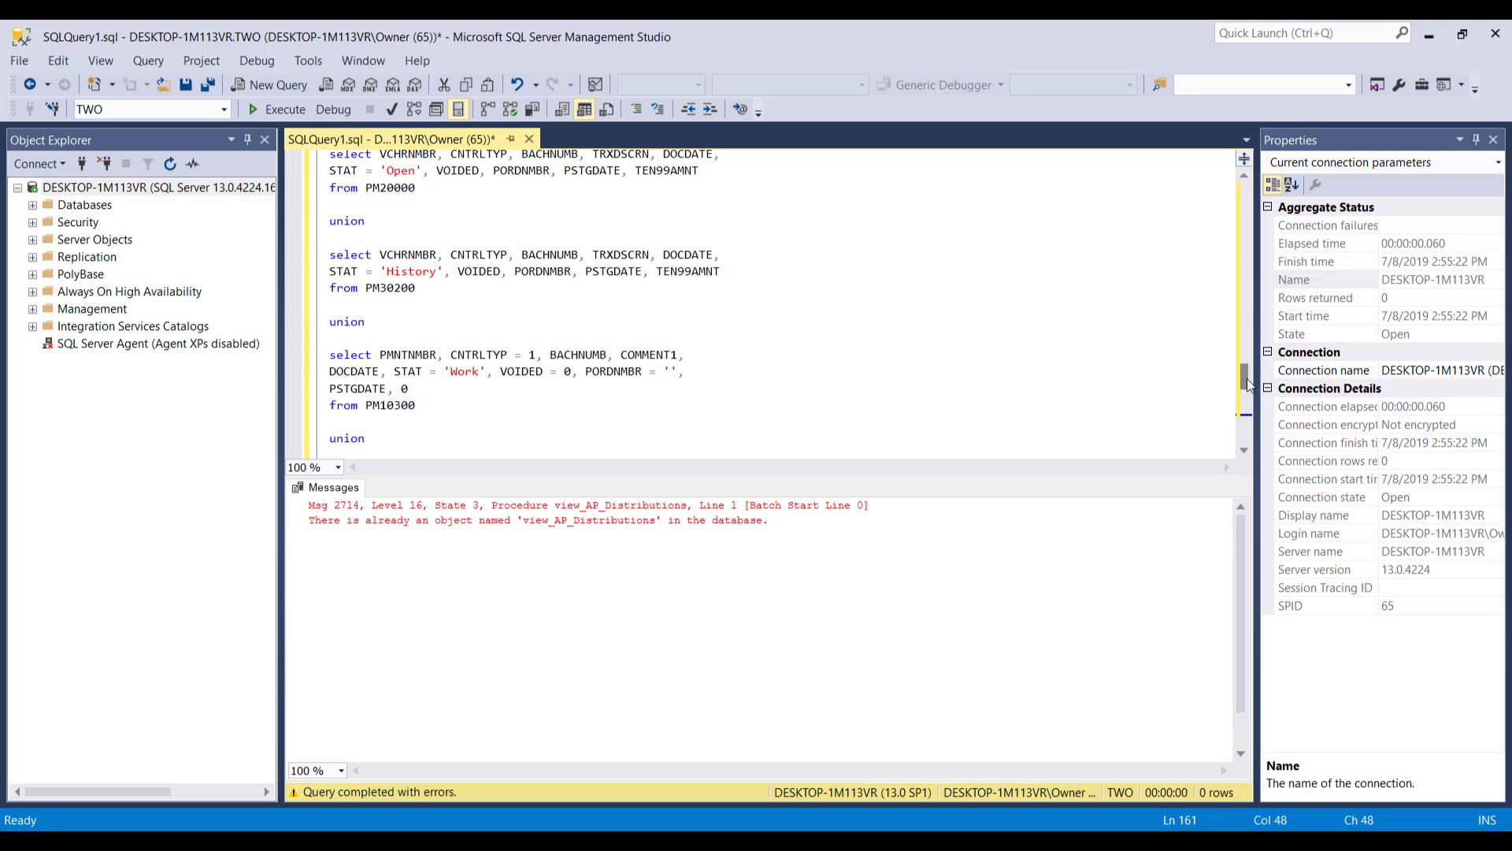
- Rename the view in the create view statement to view_AP_Distributions_TRAININGDYNAMO
drag(1246, 378, 1248, 185)
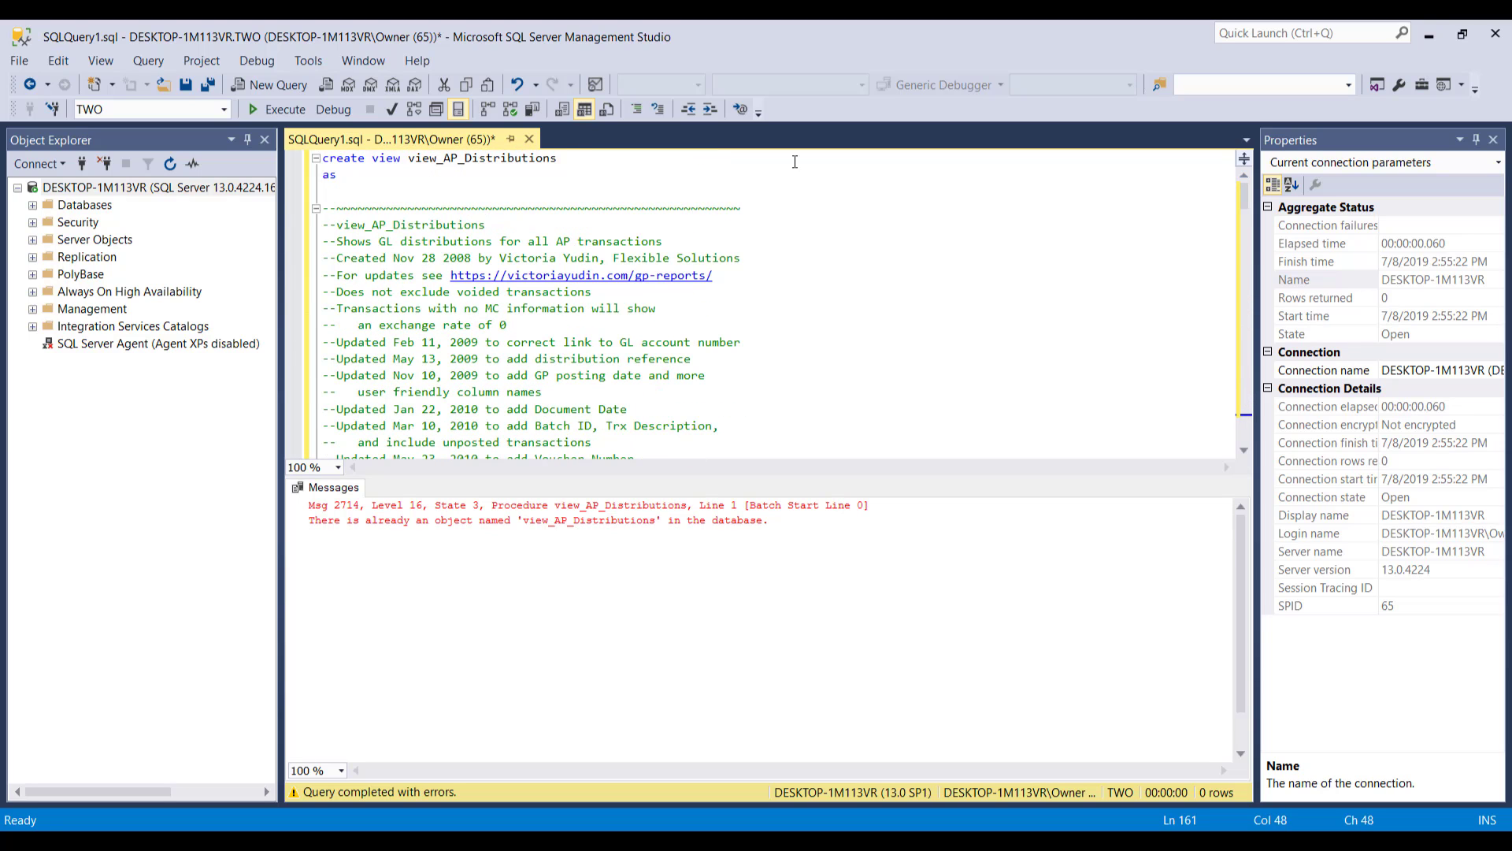
click(567, 161)
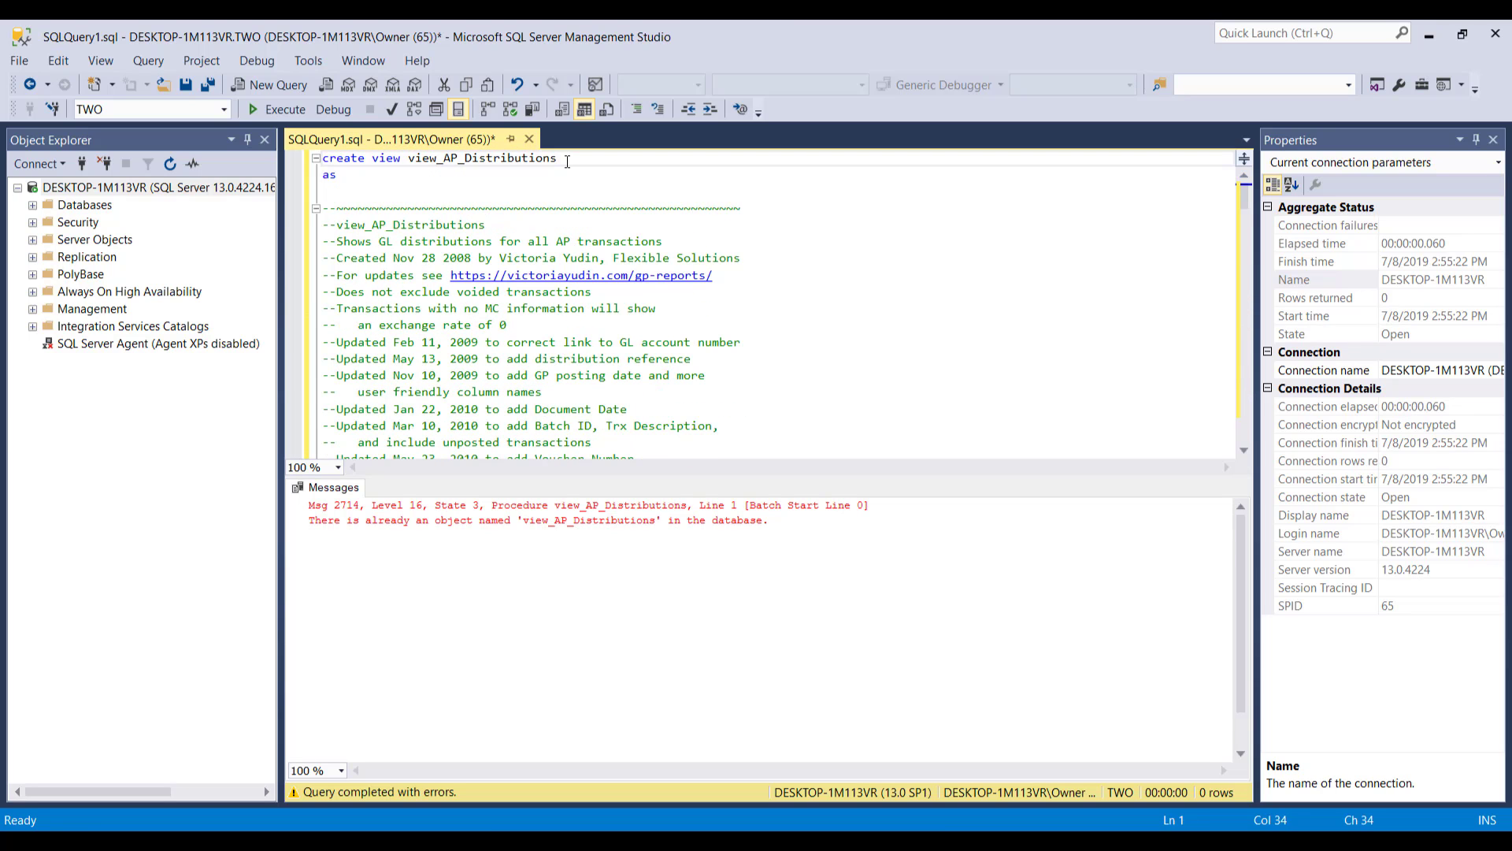
text(_TRAININGDYNAMO)
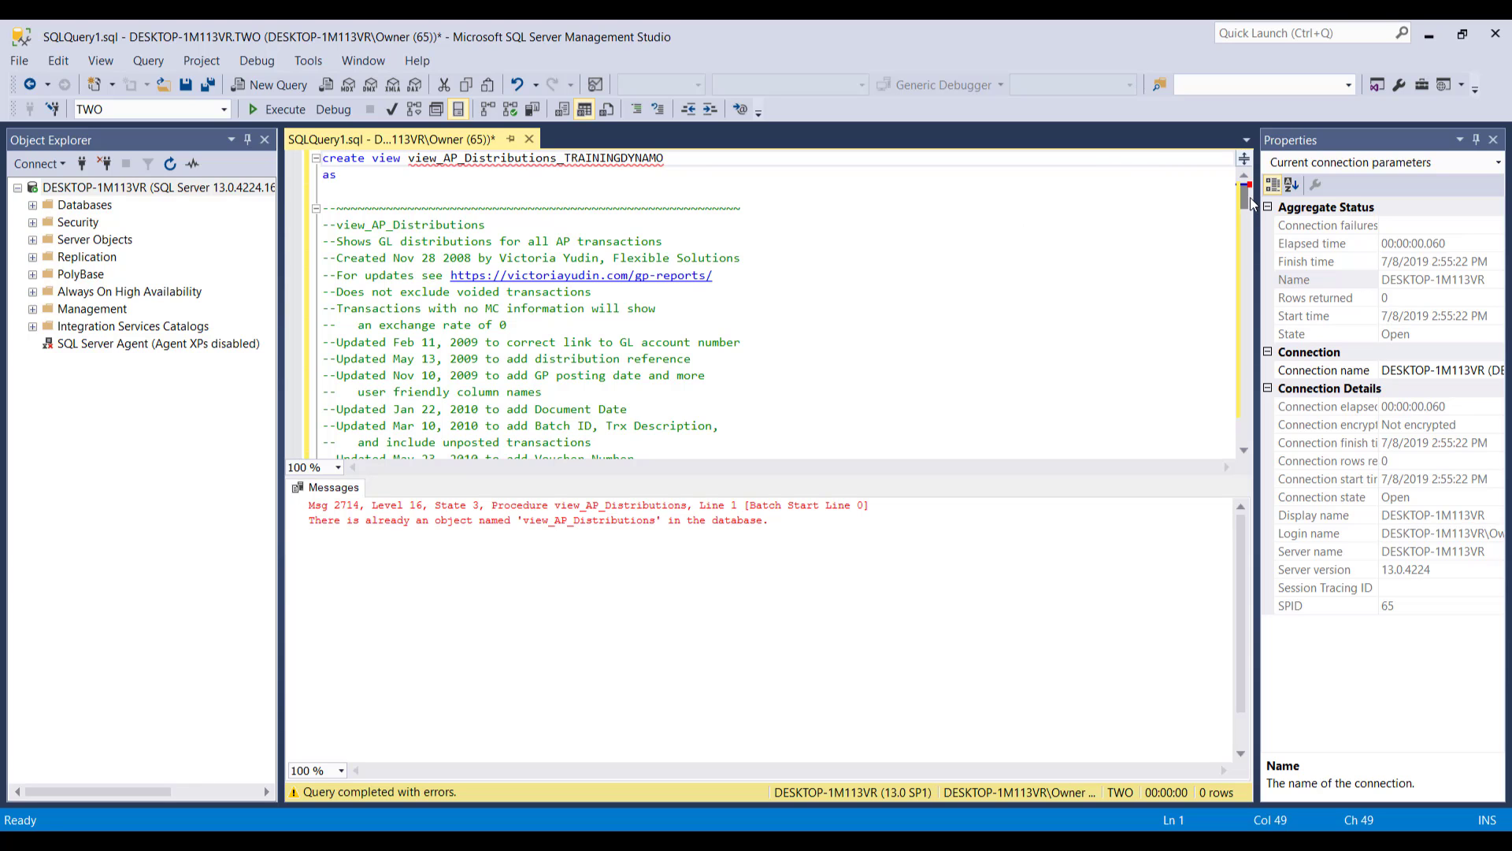
- Change the view name in the final grant select statement to view_AP_Distributions_TRAININGDYNAMO and execute the script
drag(1244, 197, 1225, 422)
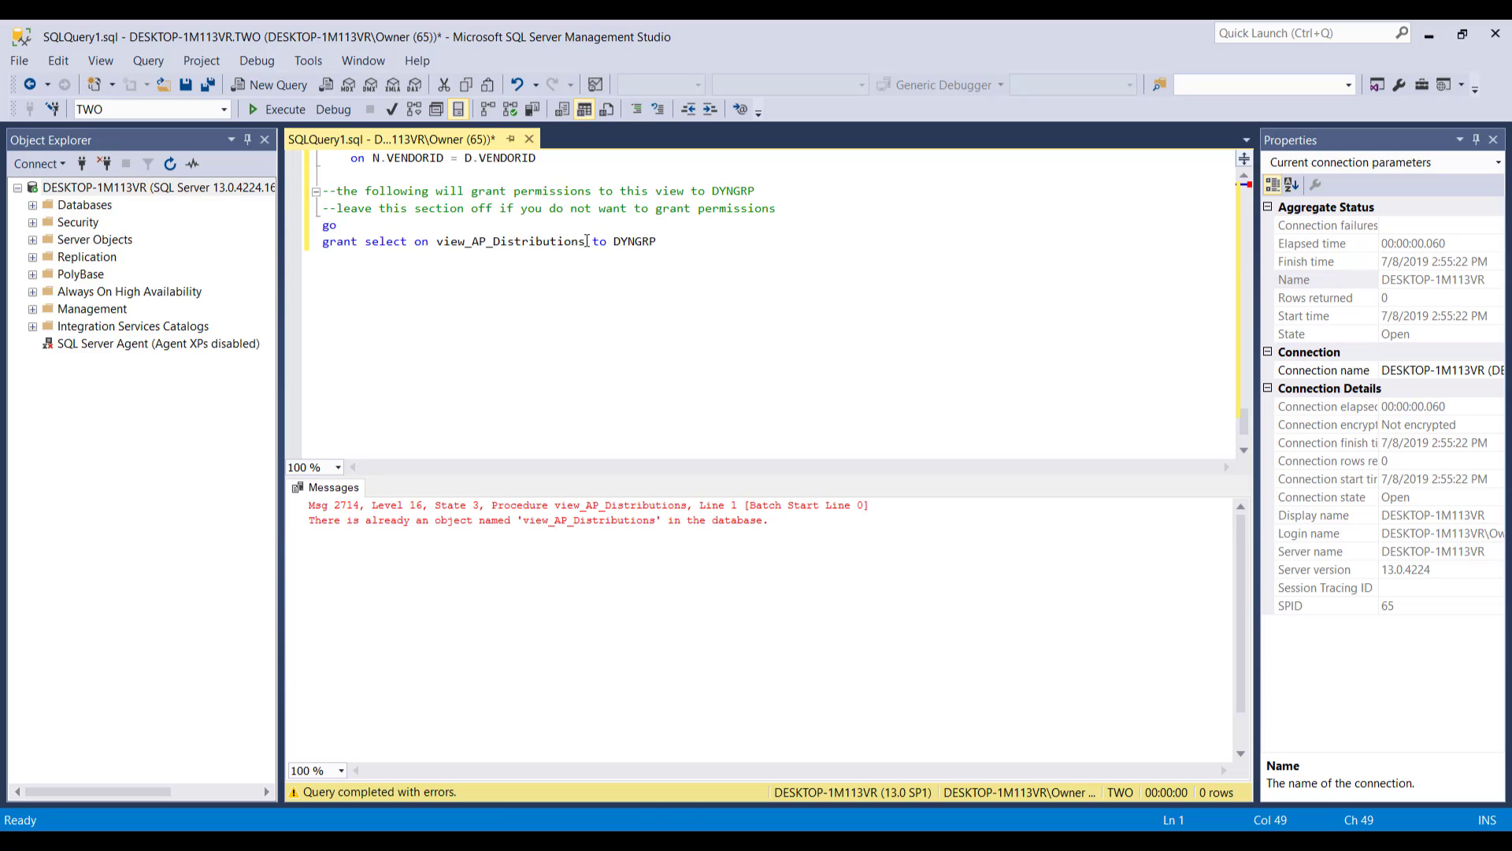
click(666, 251)
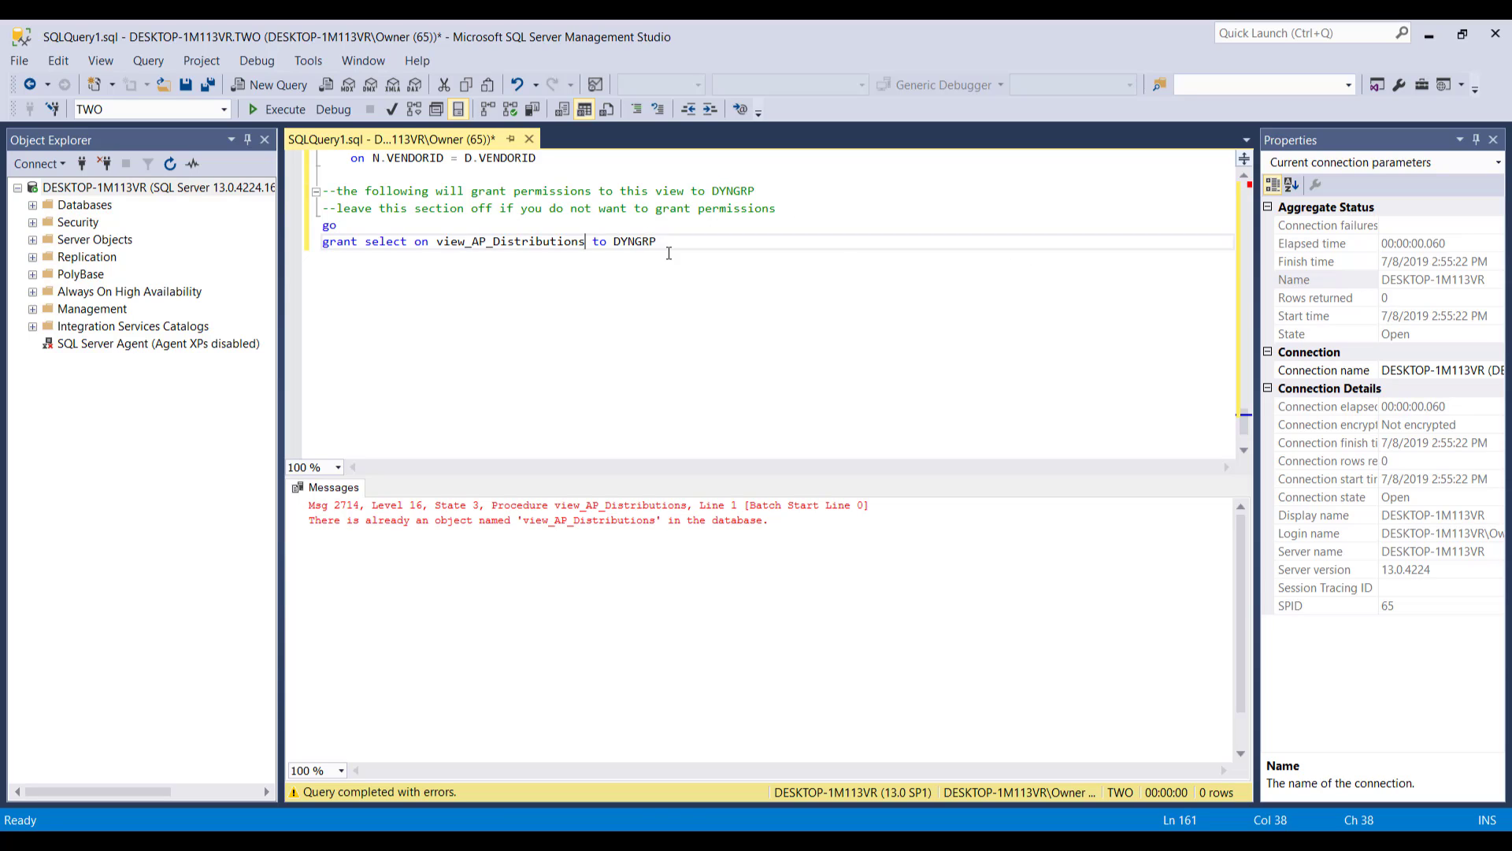
click(588, 241)
text(_TRAININGDYNAO)
key(BackSpace)
text(MO)
click(285, 109)
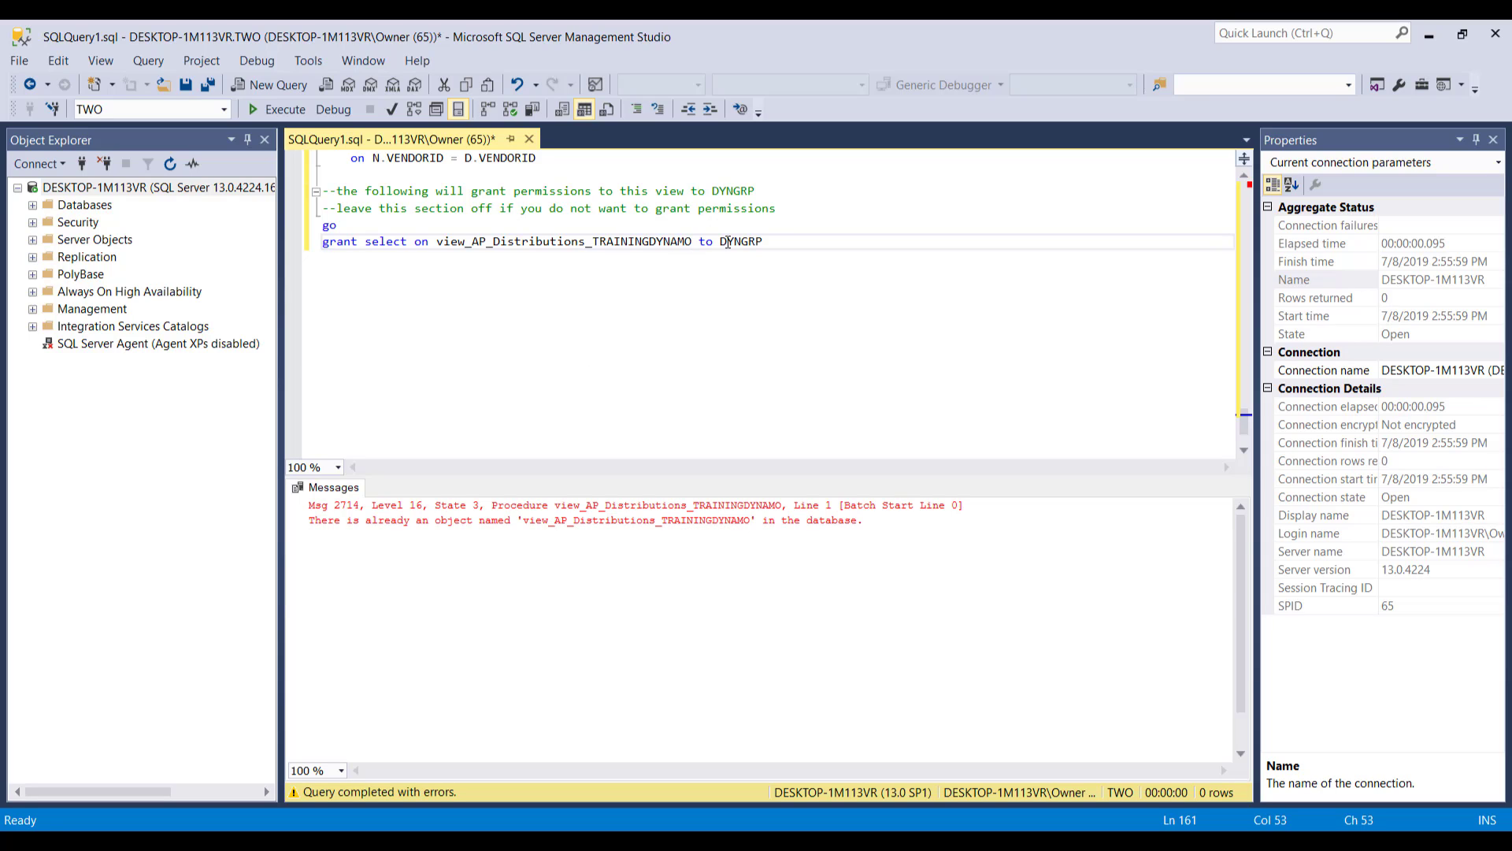
- Append 2 to the view name in both the grant and create view statements, and execute the script
text(2)
drag(1244, 422, 1241, 166)
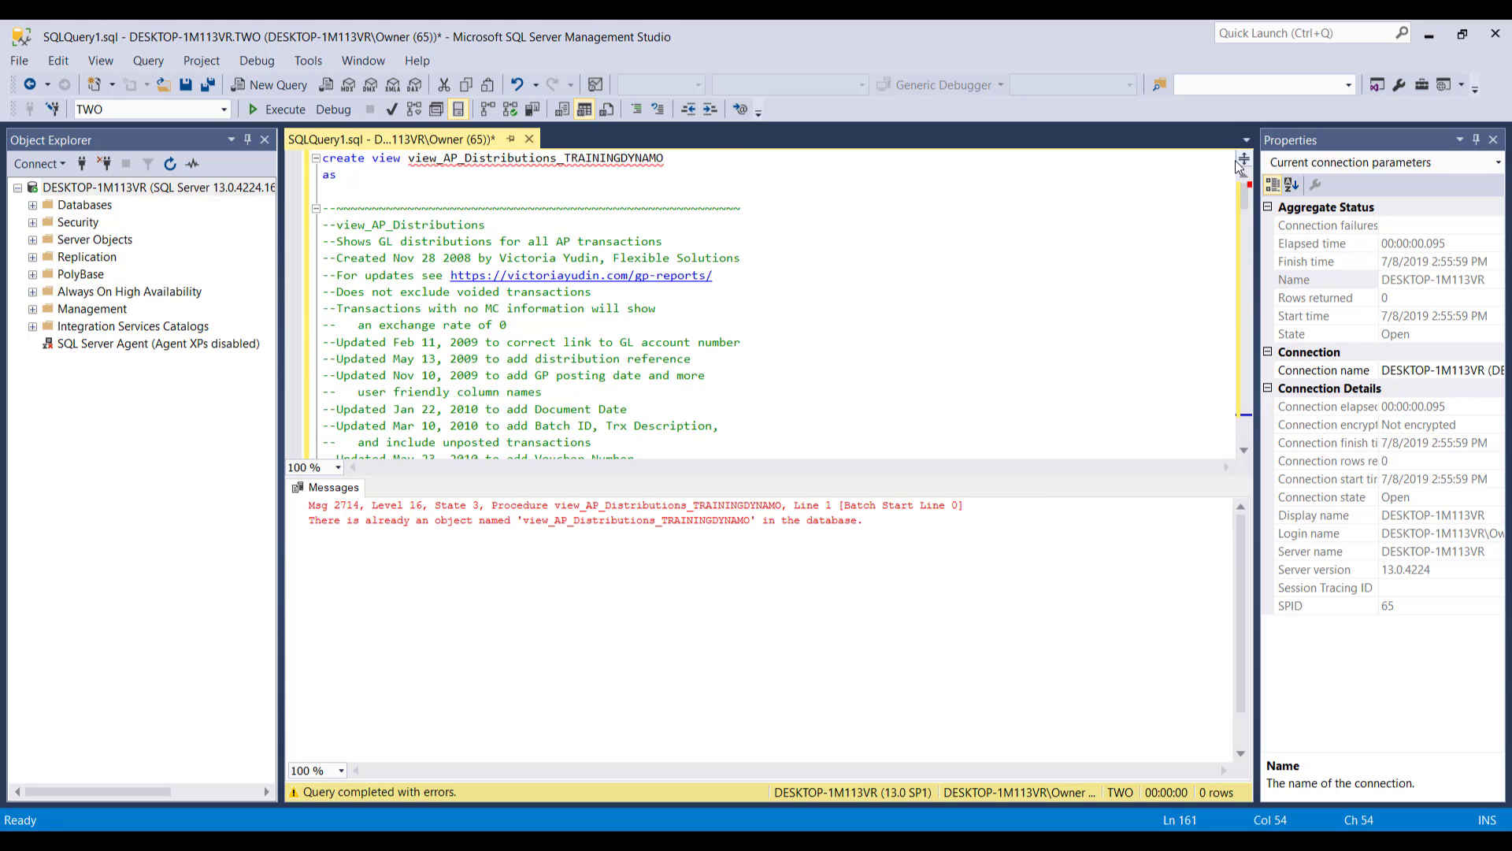
click(666, 157)
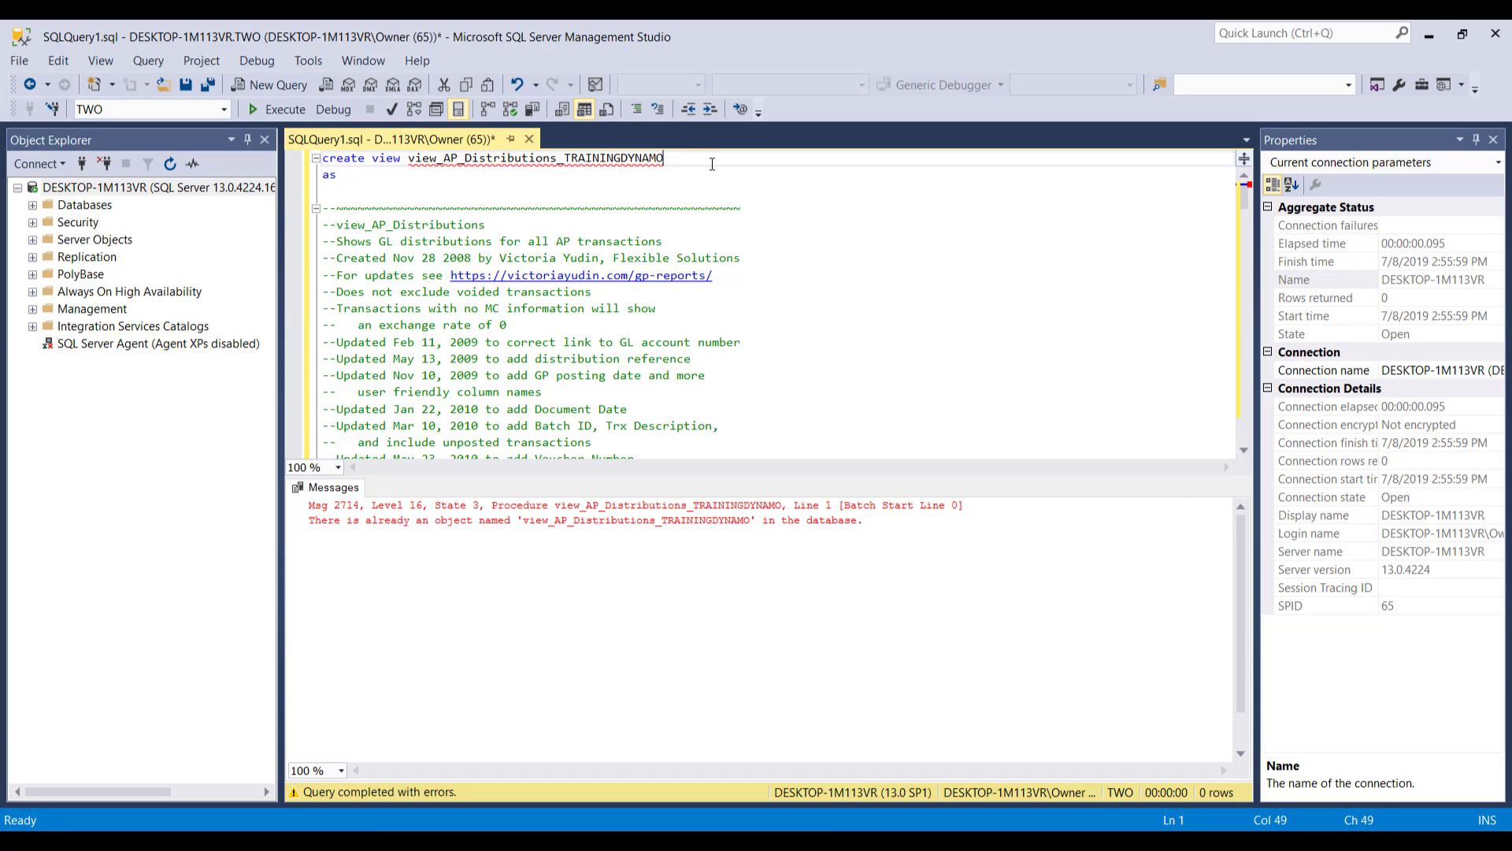
text(2)
click(276, 108)
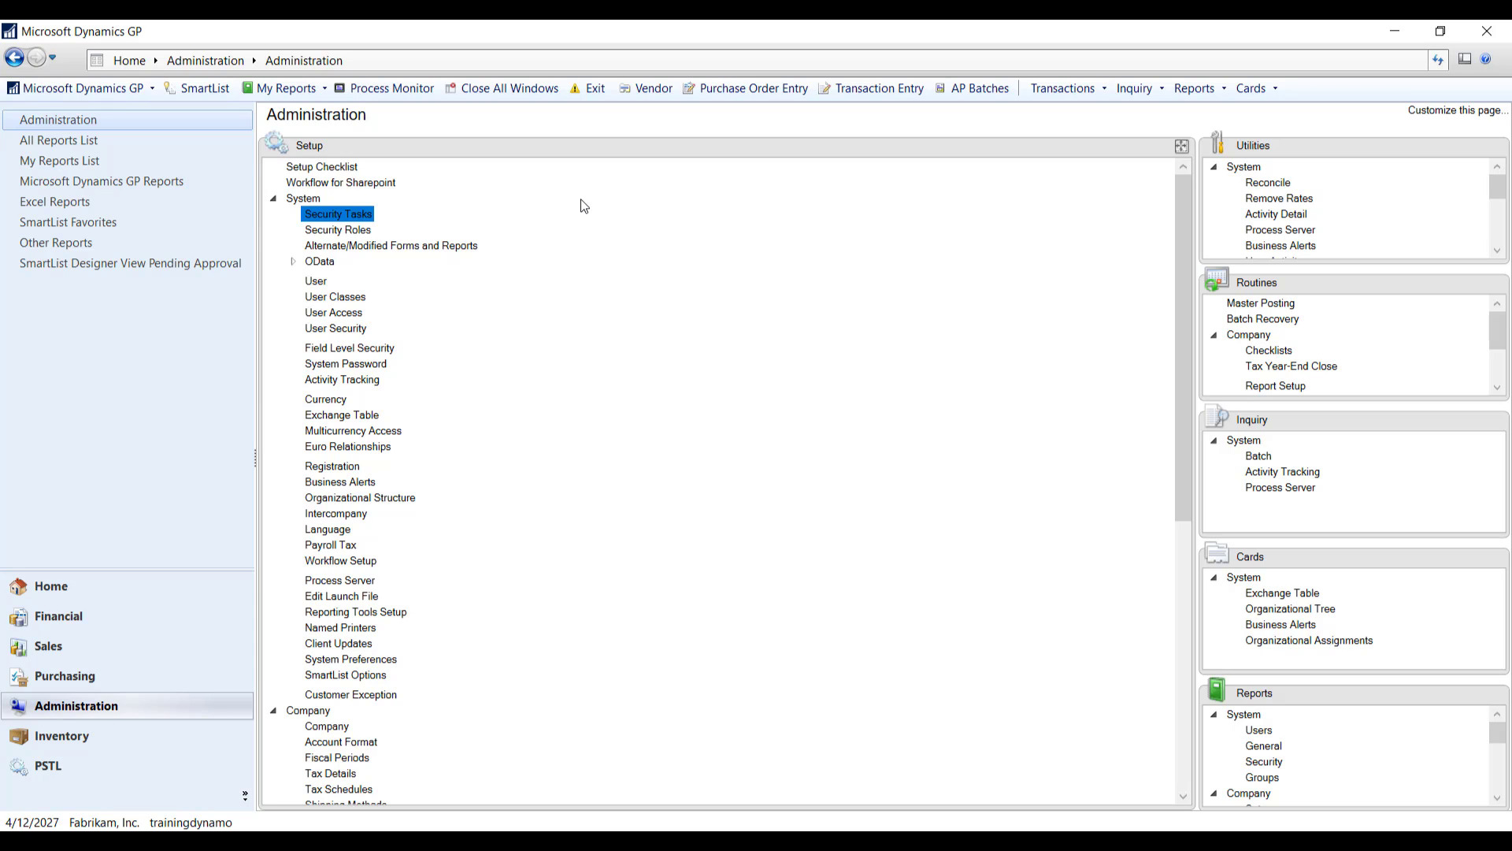
- Switch to Microsoft Dynamics GP and open SmartList Builder's SQL Table Security for the TWO database
click(110, 83)
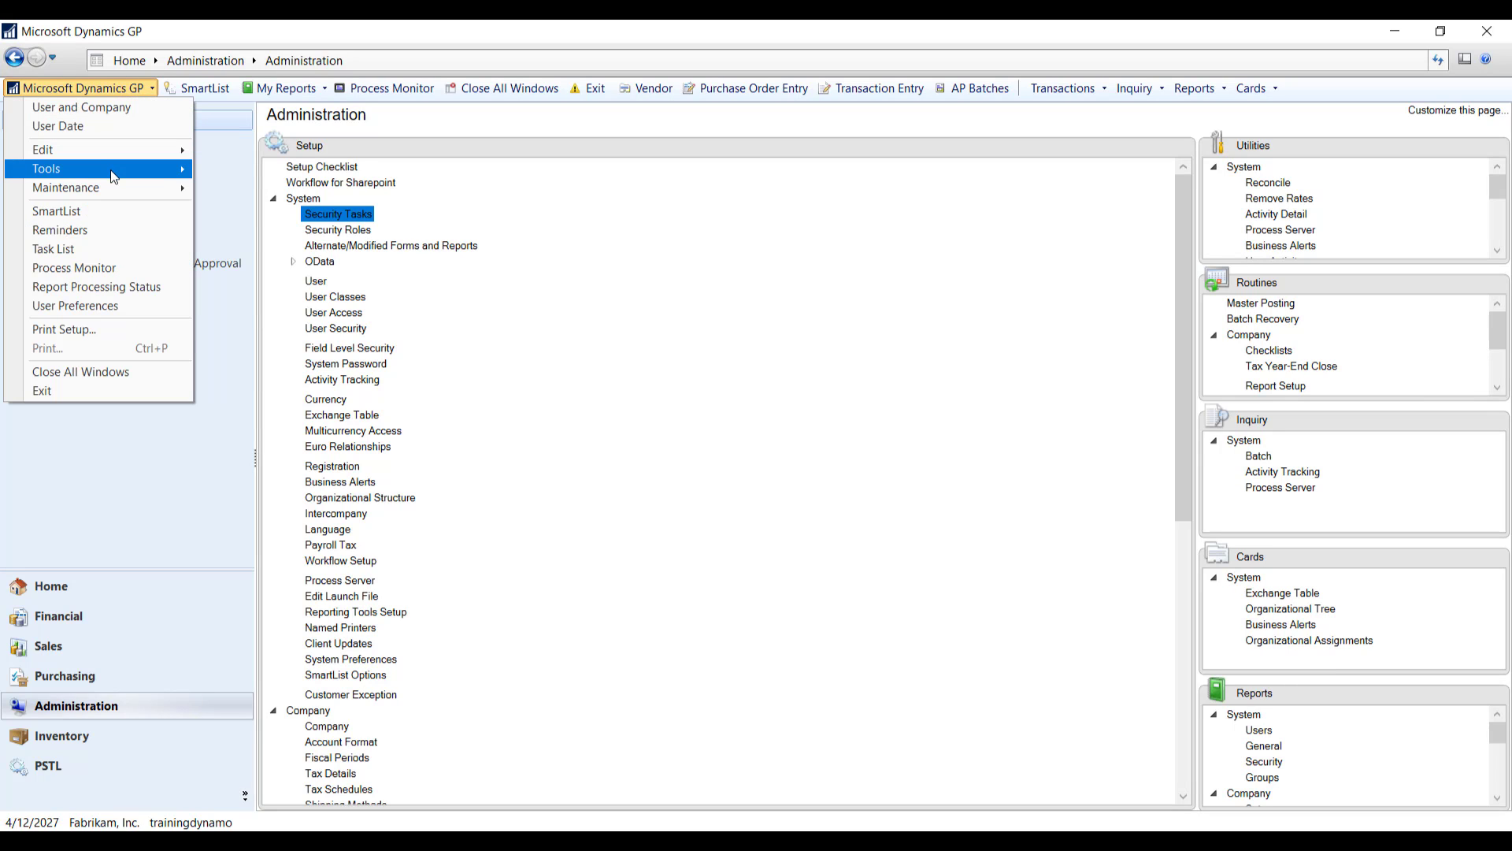
mouse_move(110, 169)
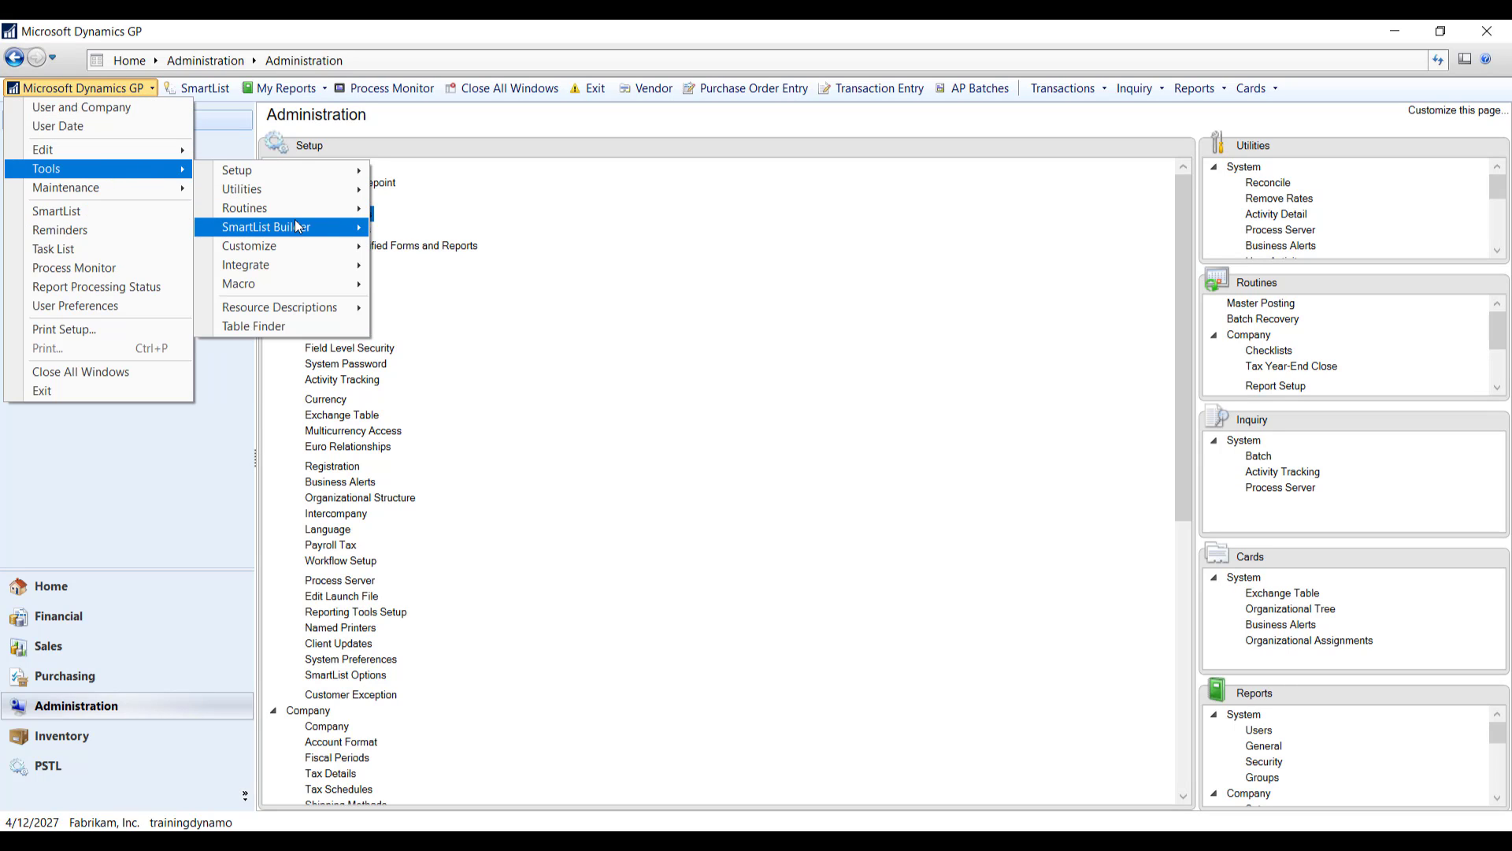
mouse_move(294, 225)
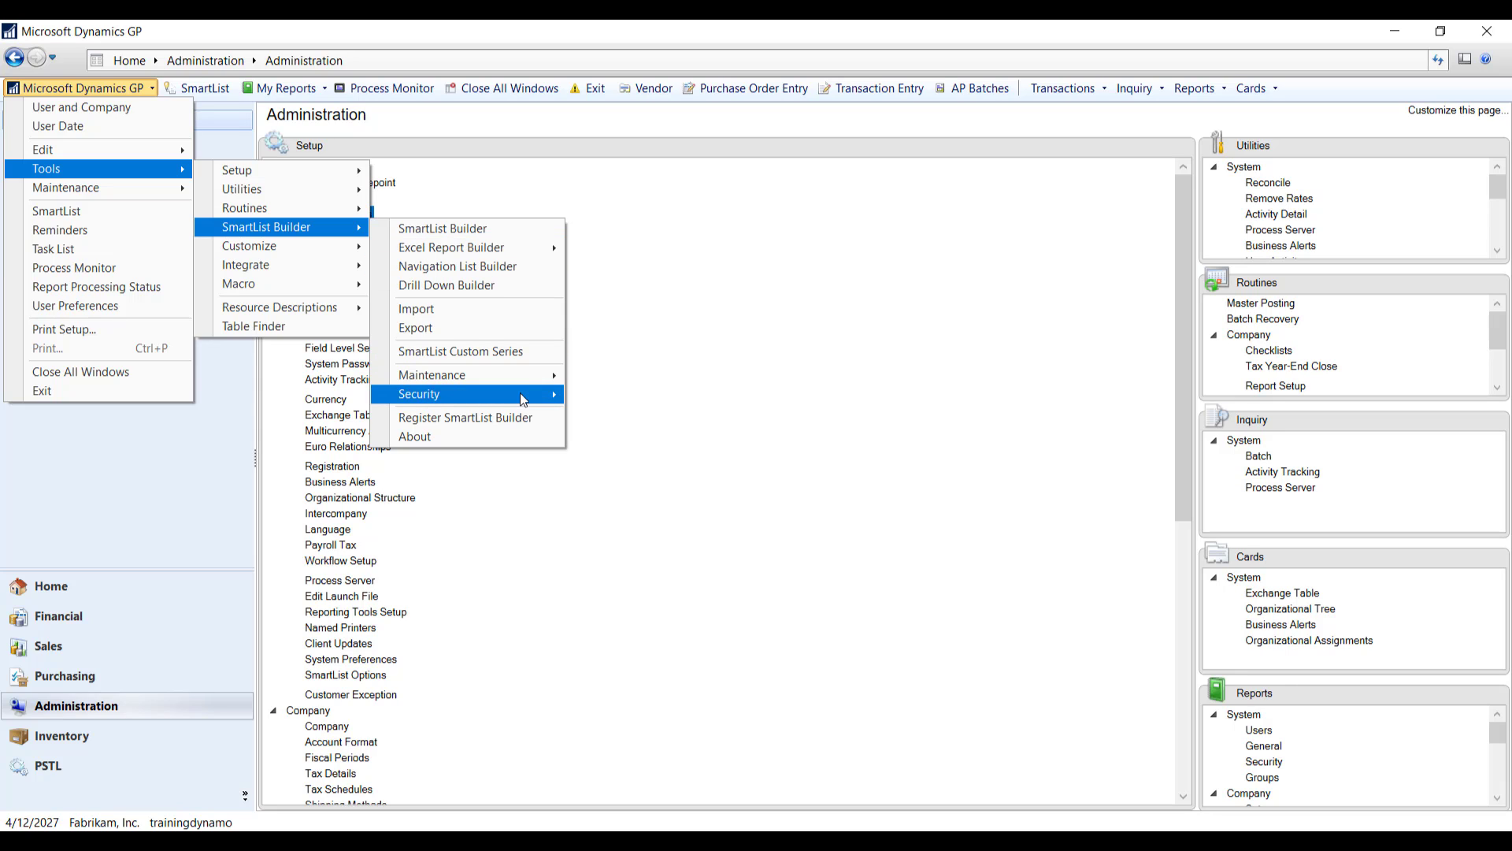
mouse_move(508, 393)
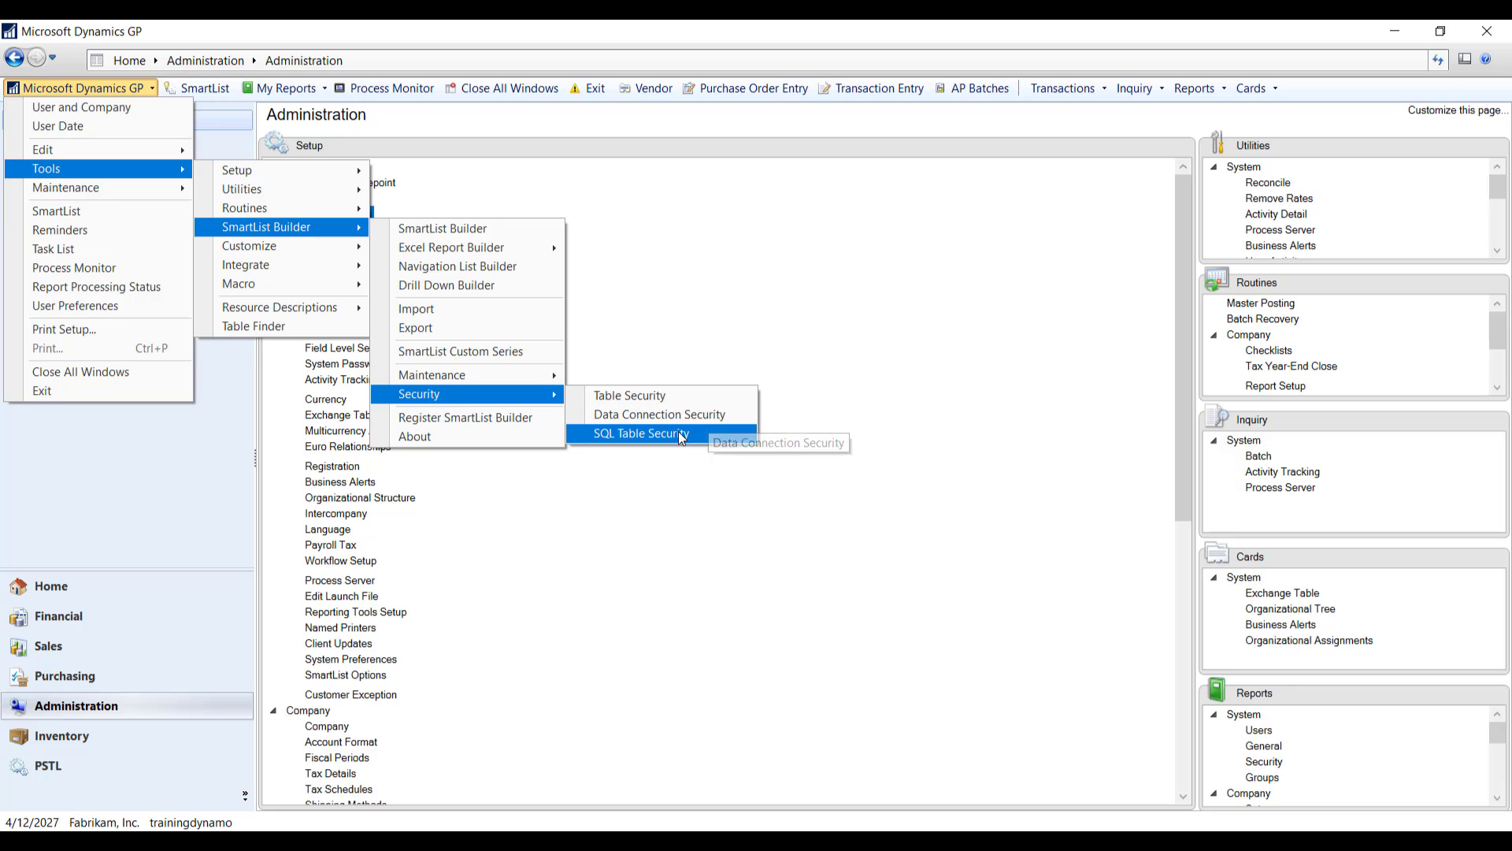
click(681, 435)
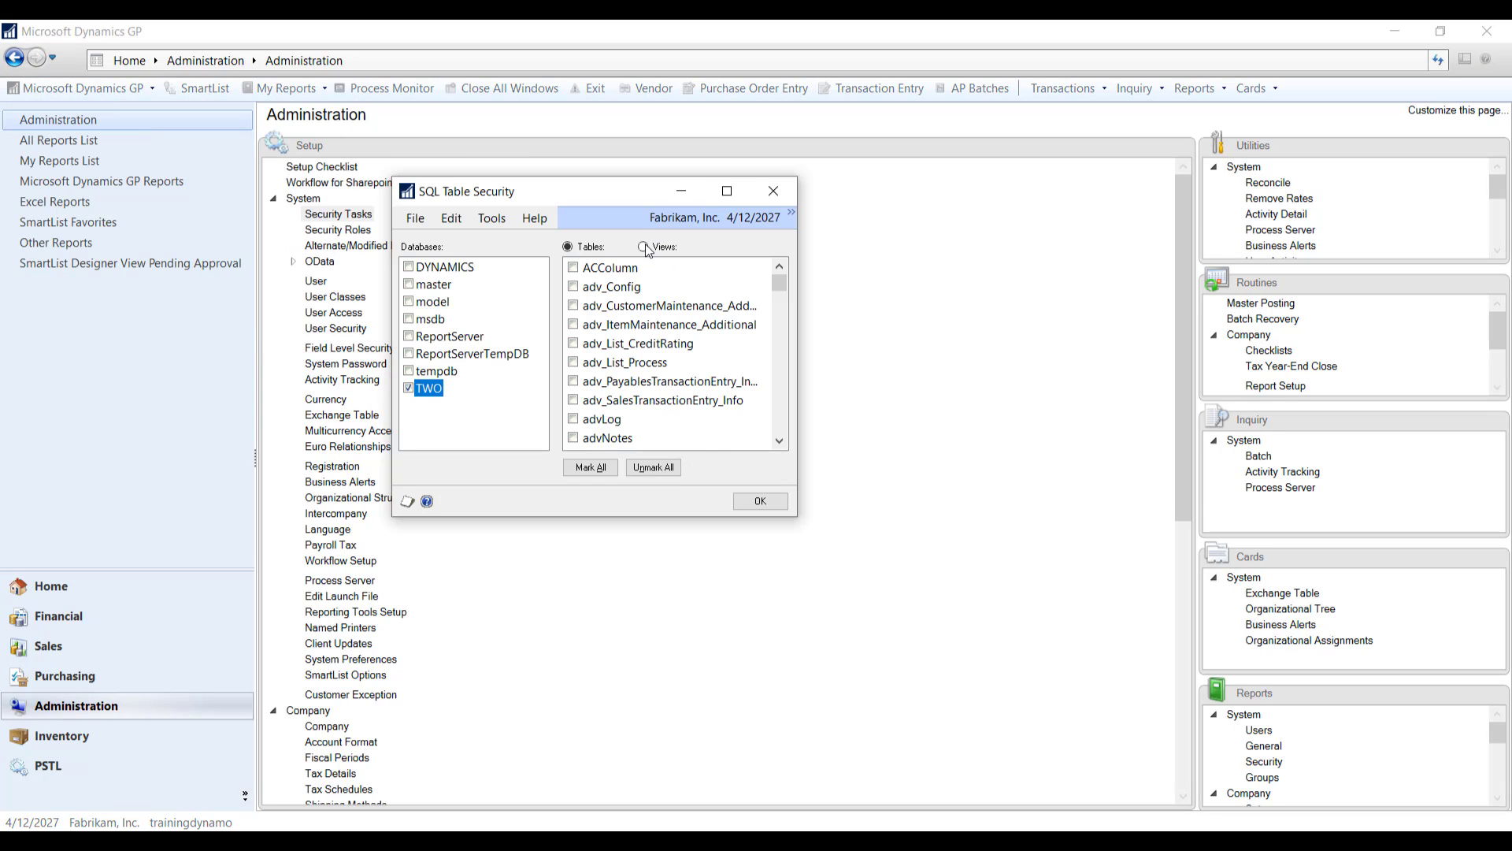
- List the database's views, grant access to view_AP_Distributions_TRAININGDYNAMO2, and save the table security
click(644, 247)
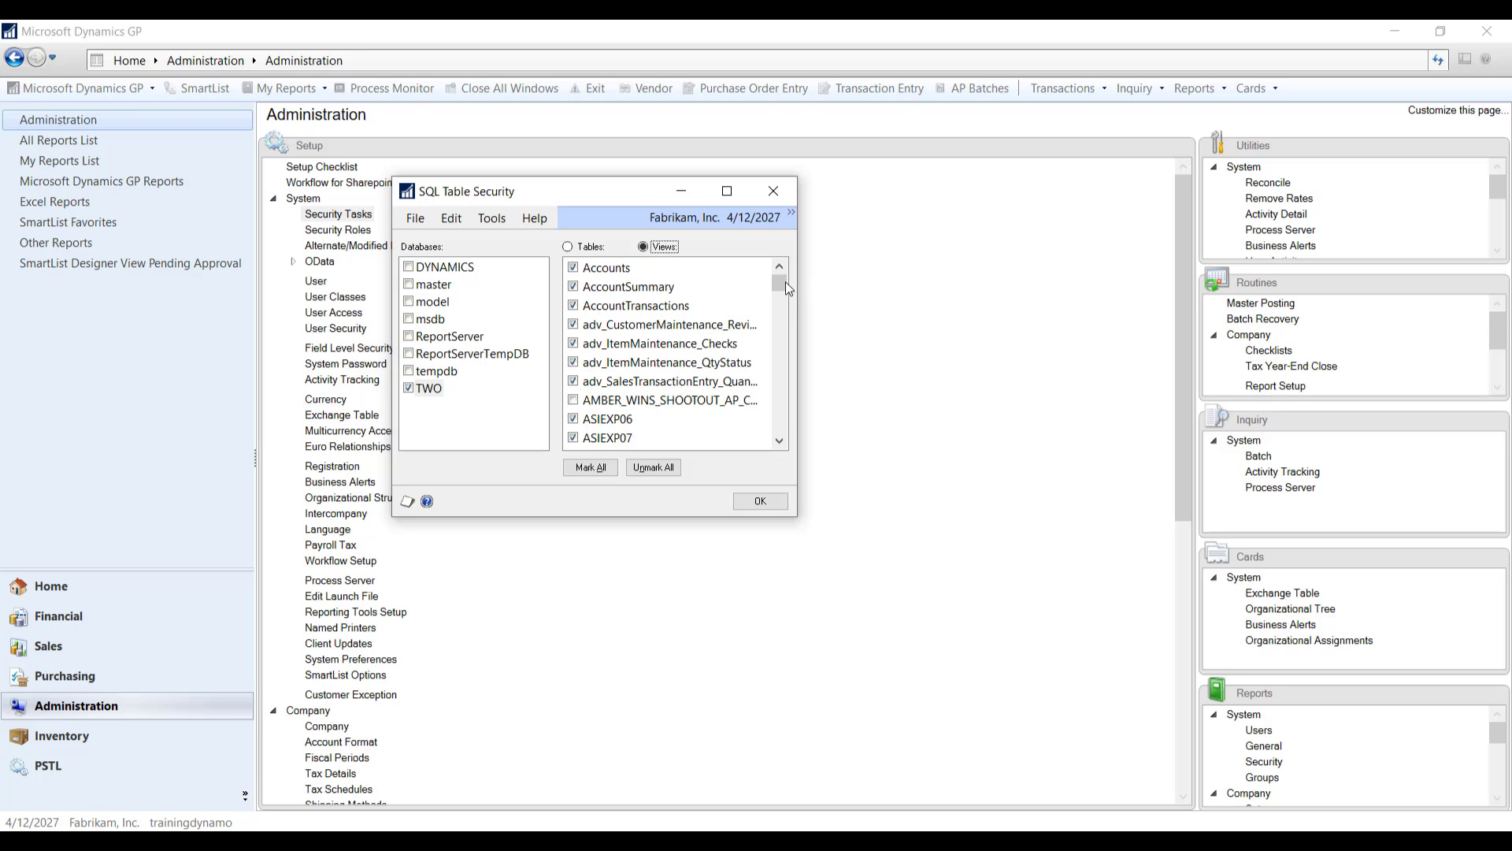
drag(783, 285, 770, 422)
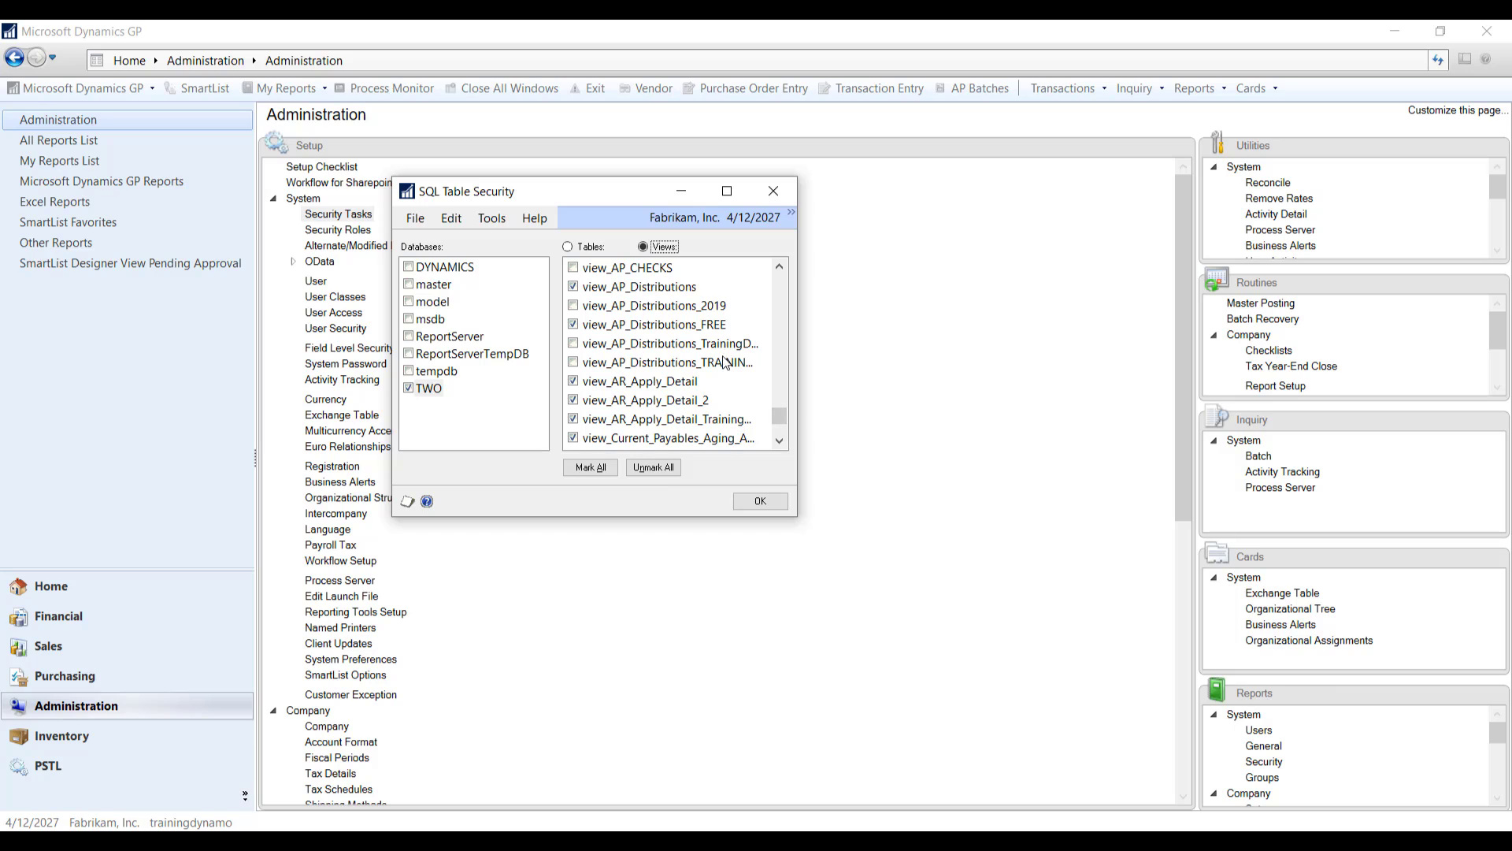
click(575, 362)
click(761, 502)
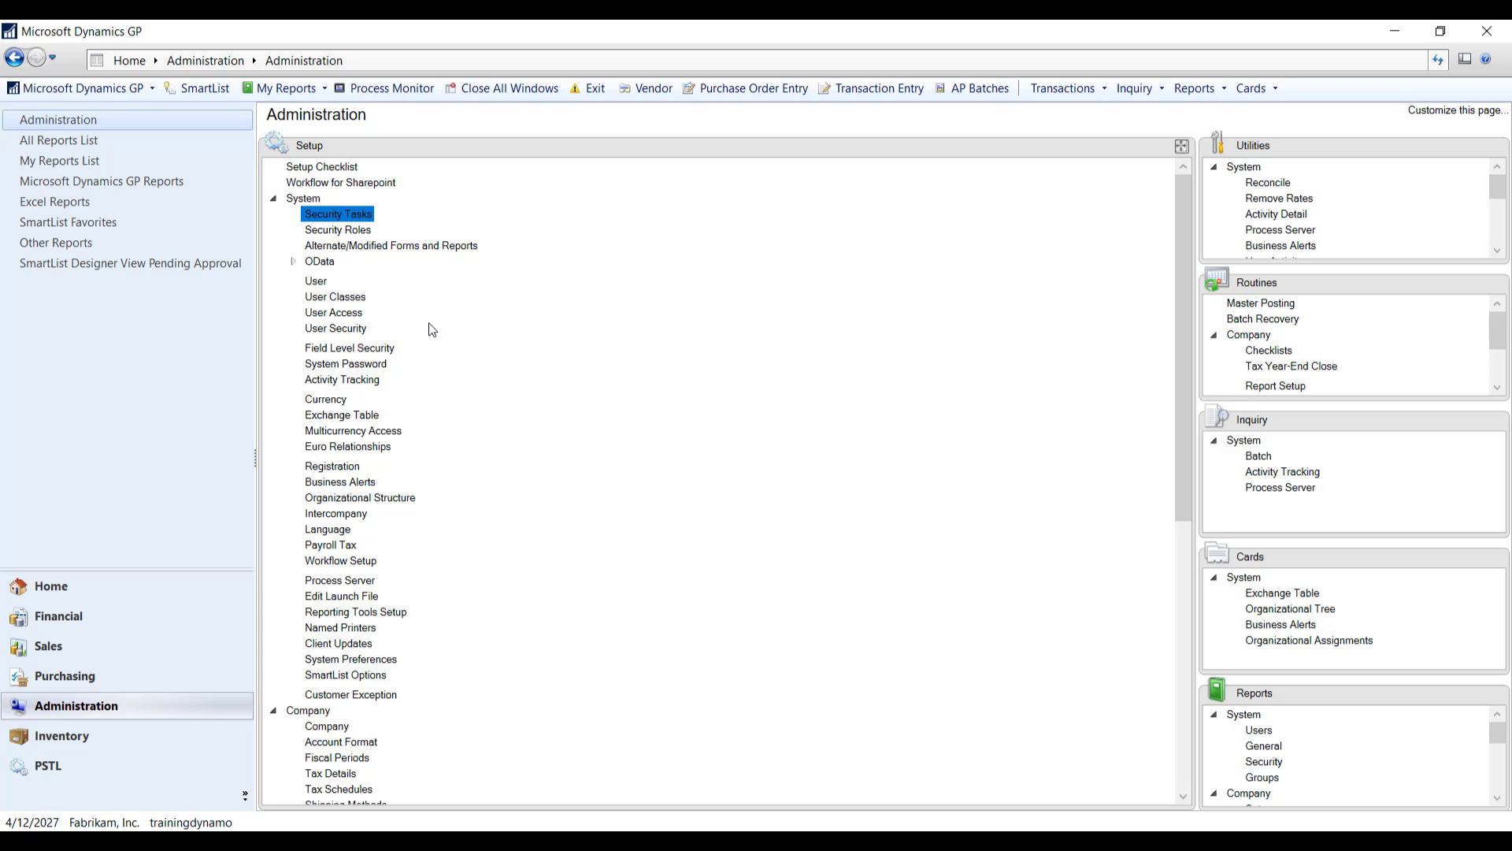
- Open User Security Setup, choose the second user in the user lookup, and select the company Fabrikam, Inc
click(329, 329)
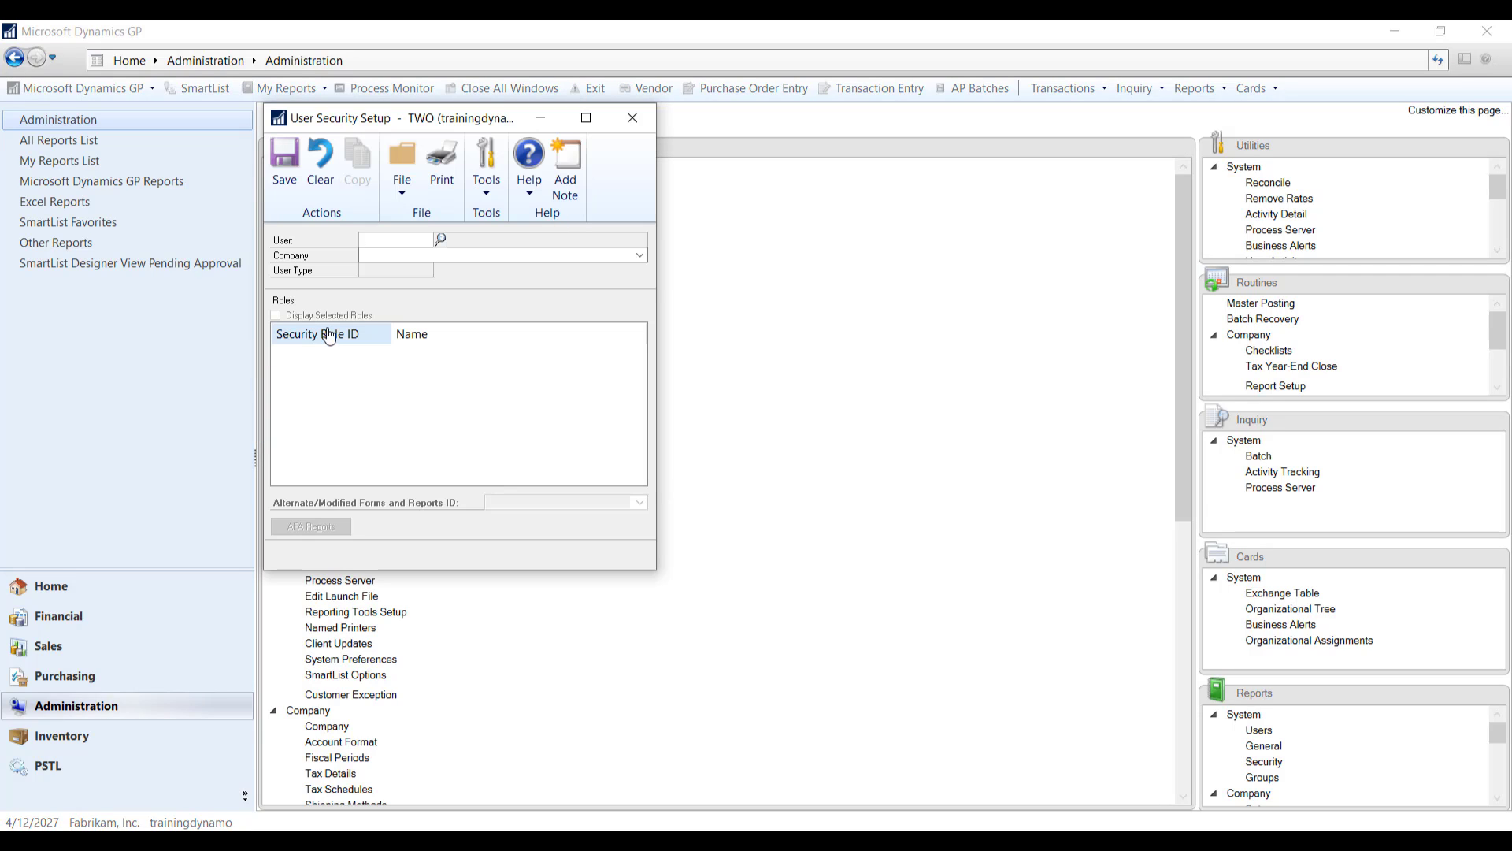
click(439, 240)
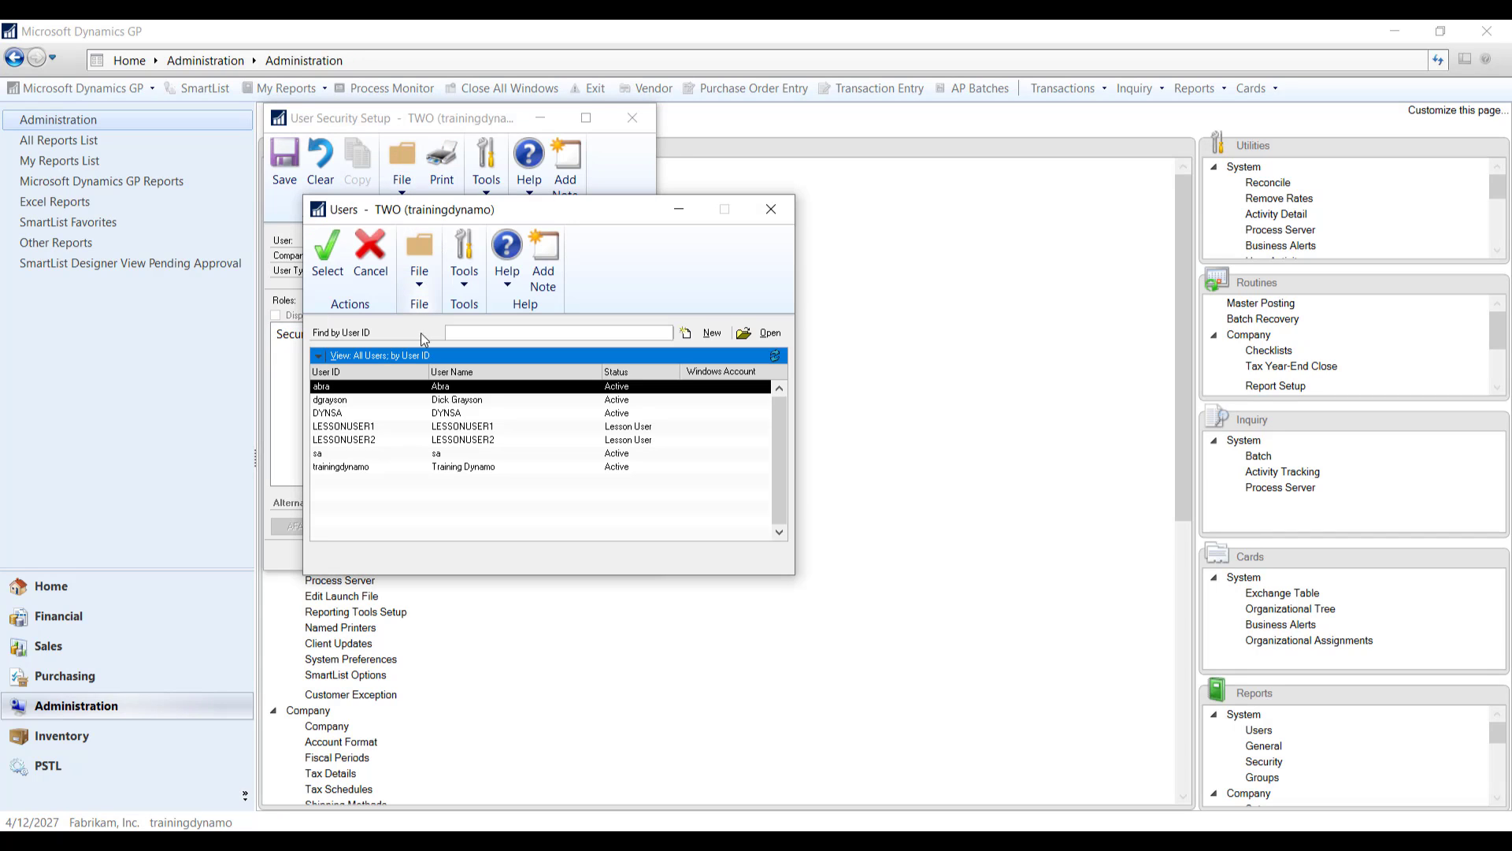
double_click(395, 405)
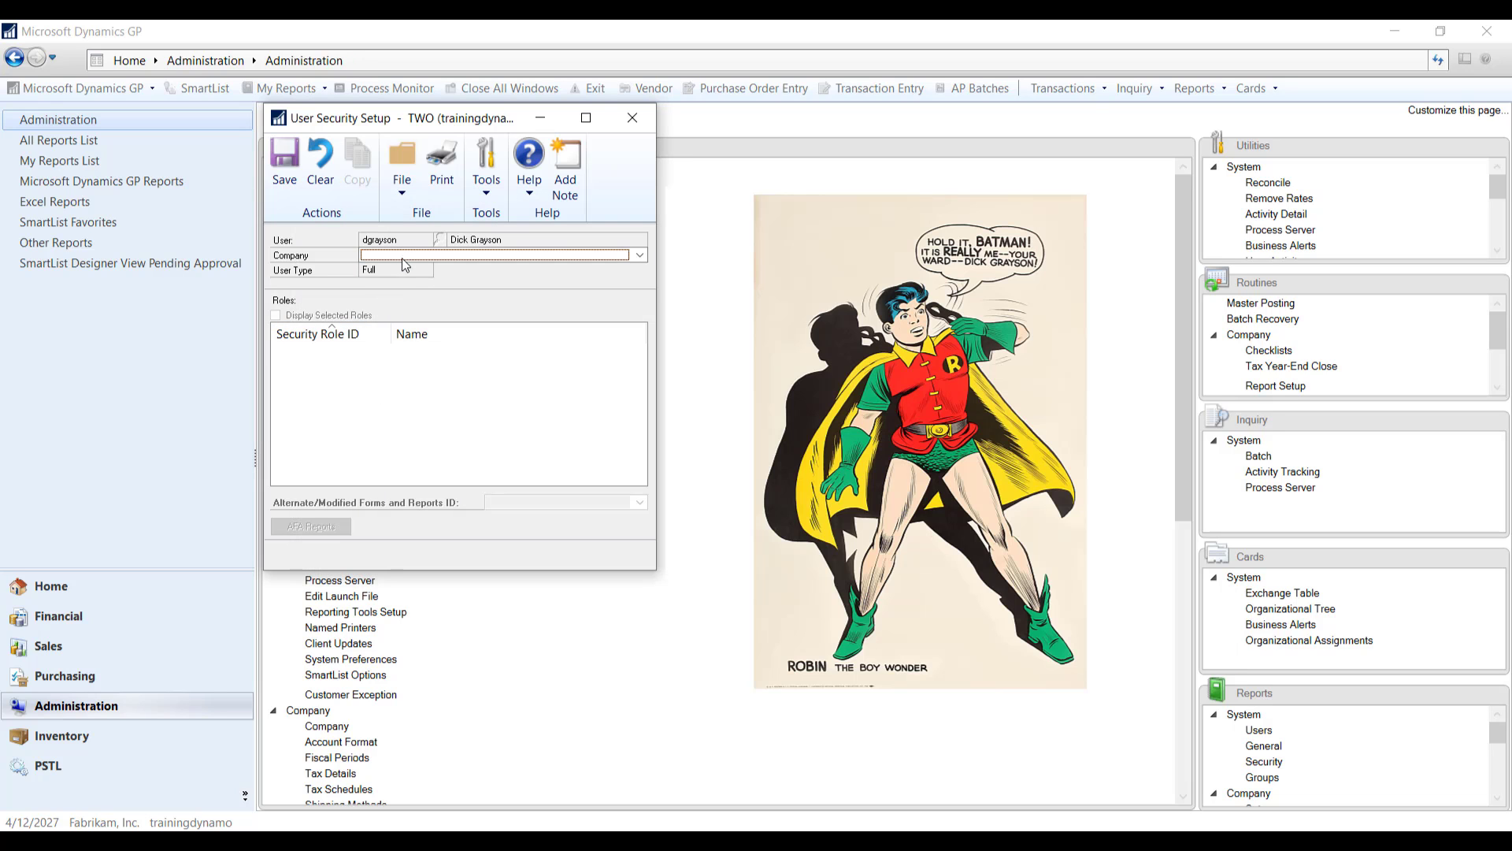
click(409, 254)
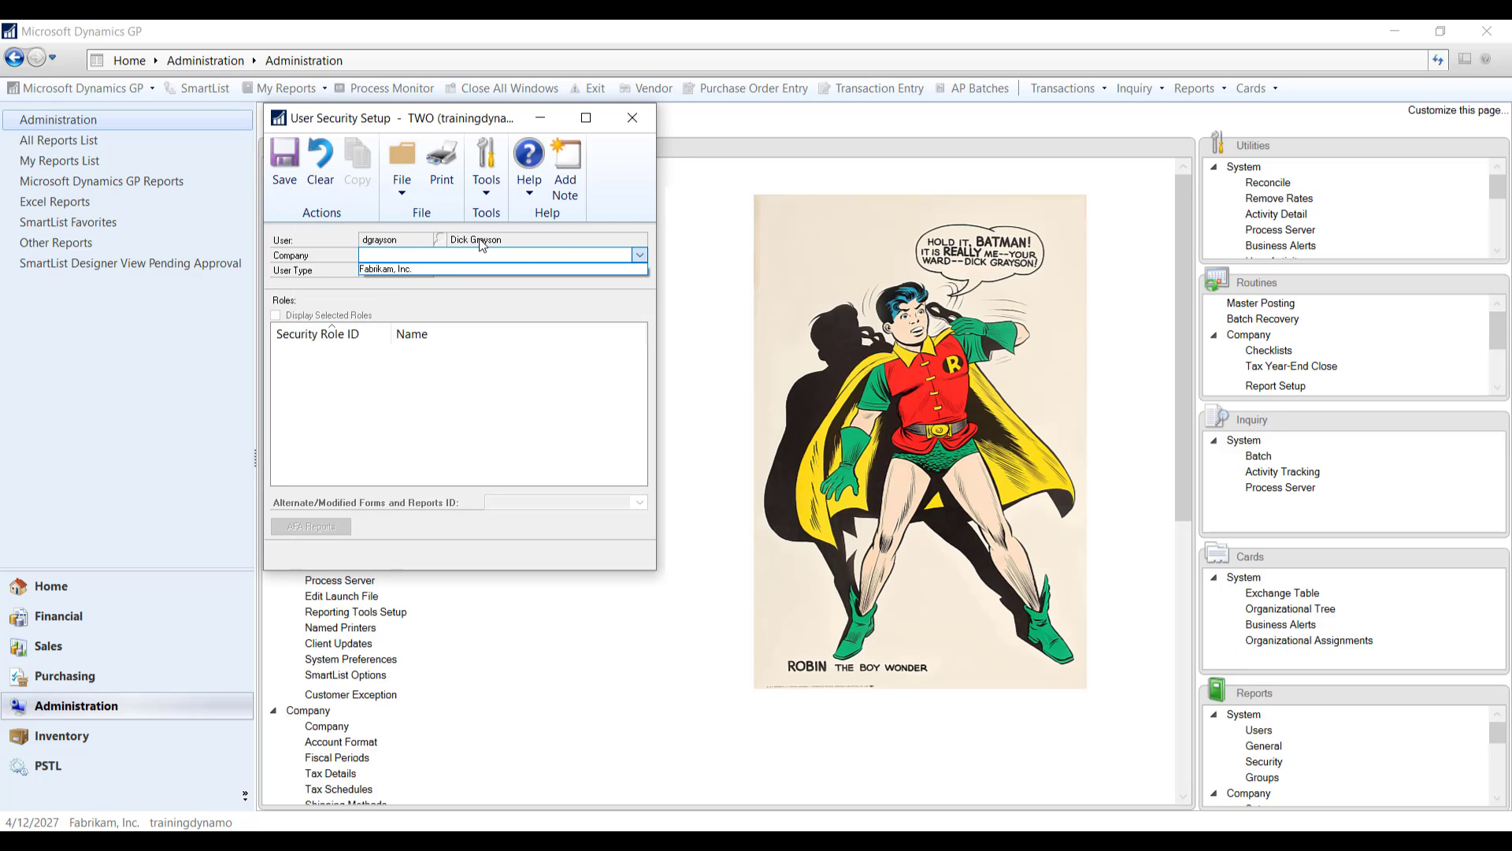
click(381, 269)
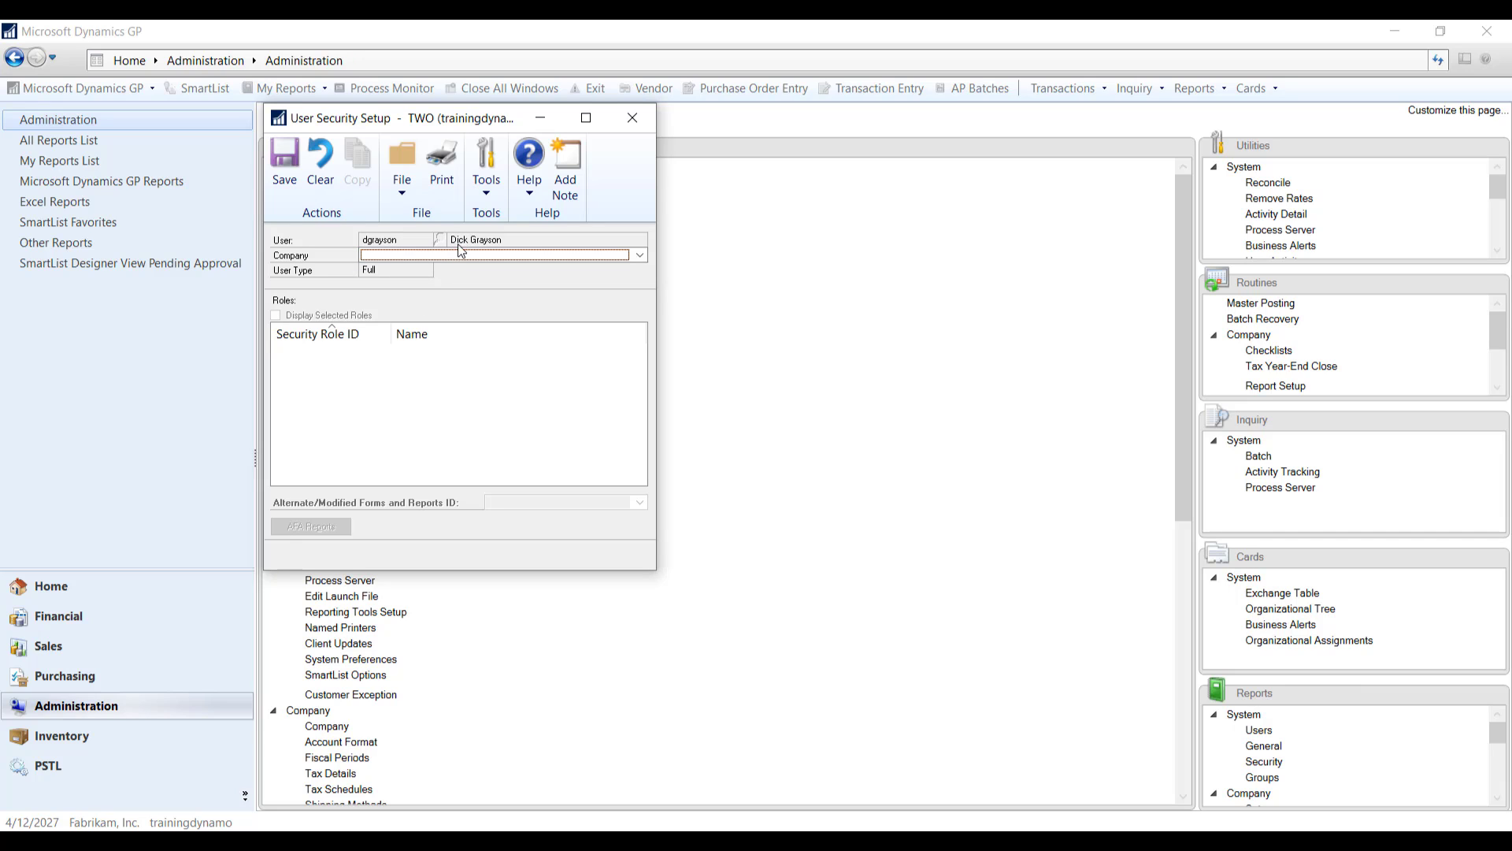
click(455, 260)
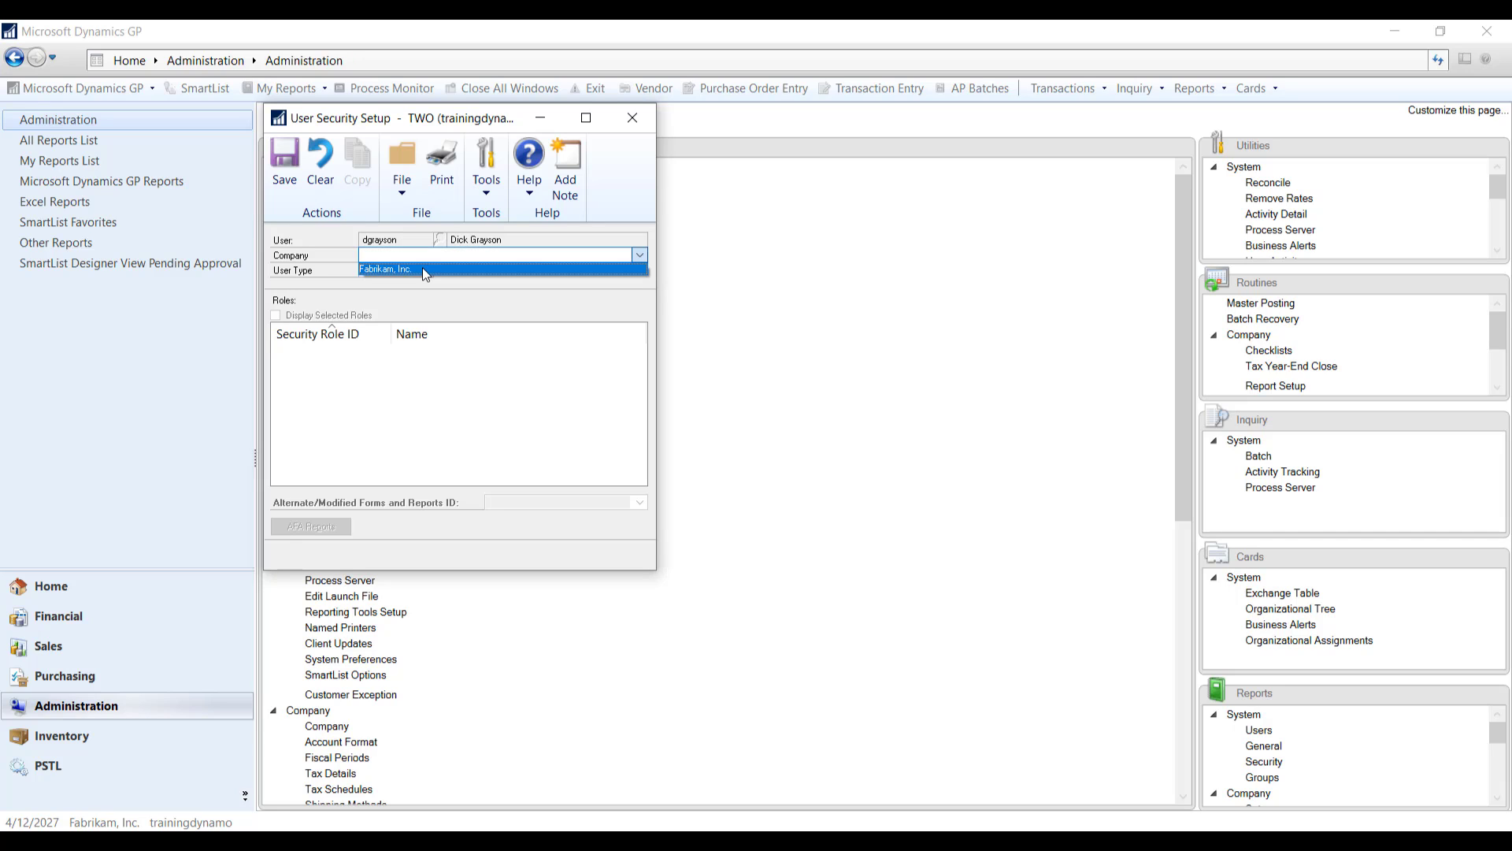
click(422, 267)
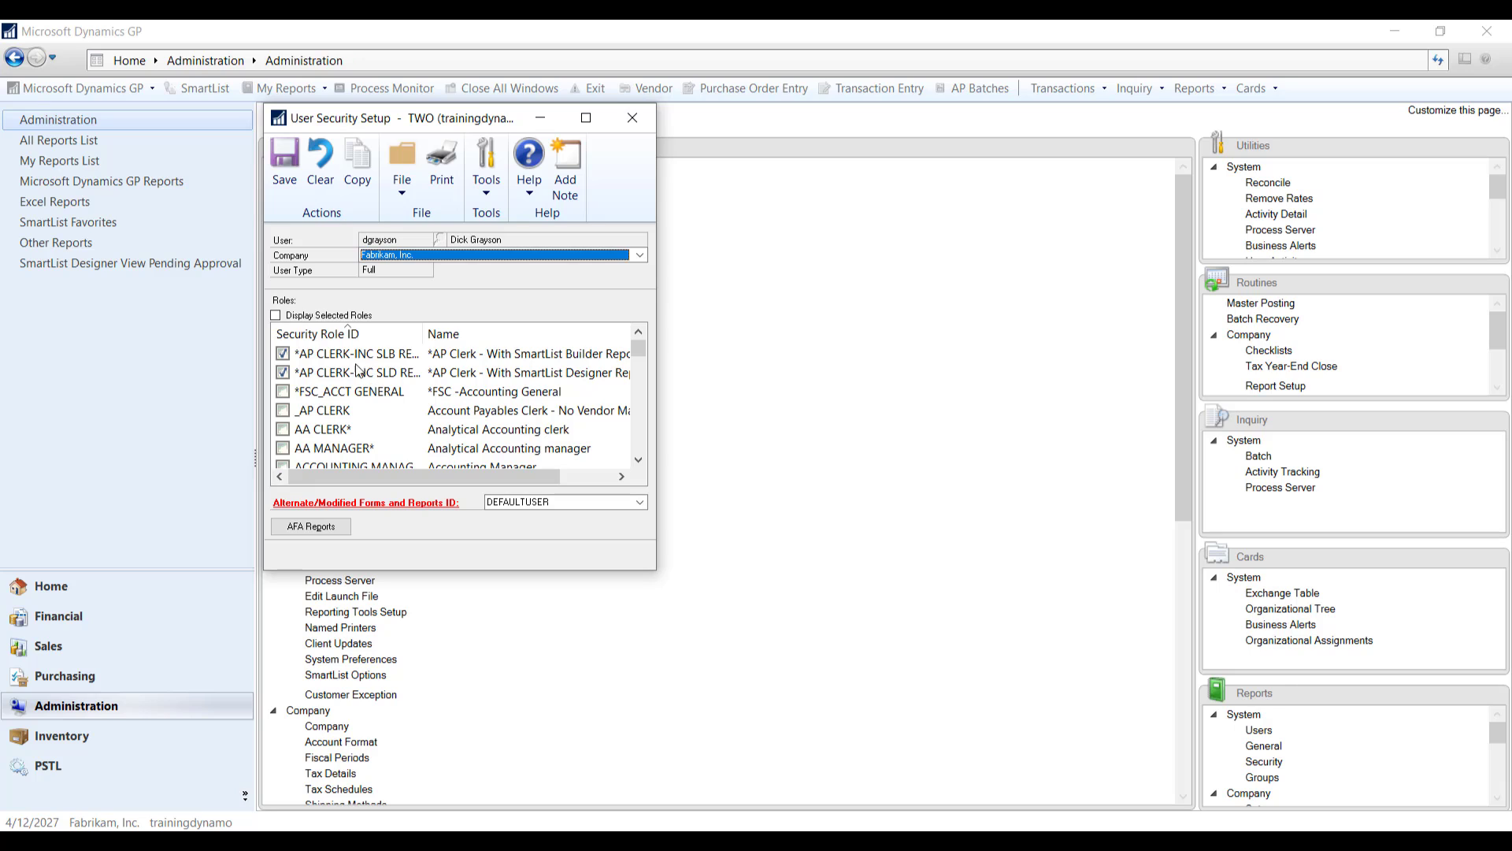
- Filter the user's roles to the selected ones, remove the BOOKKEEPER* role, and display all roles again
click(280, 317)
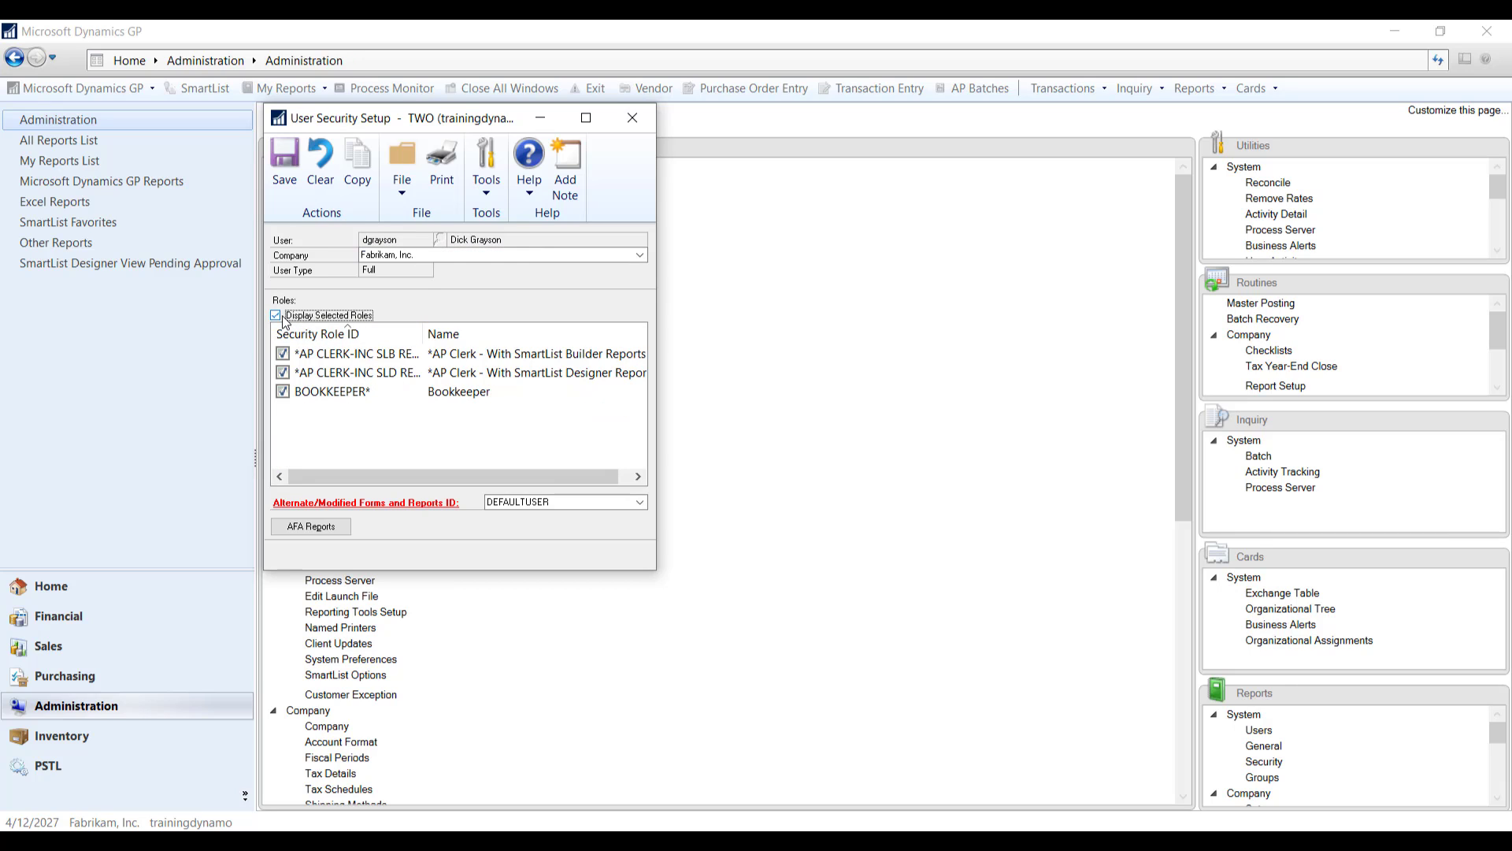
click(277, 316)
click(282, 318)
click(282, 391)
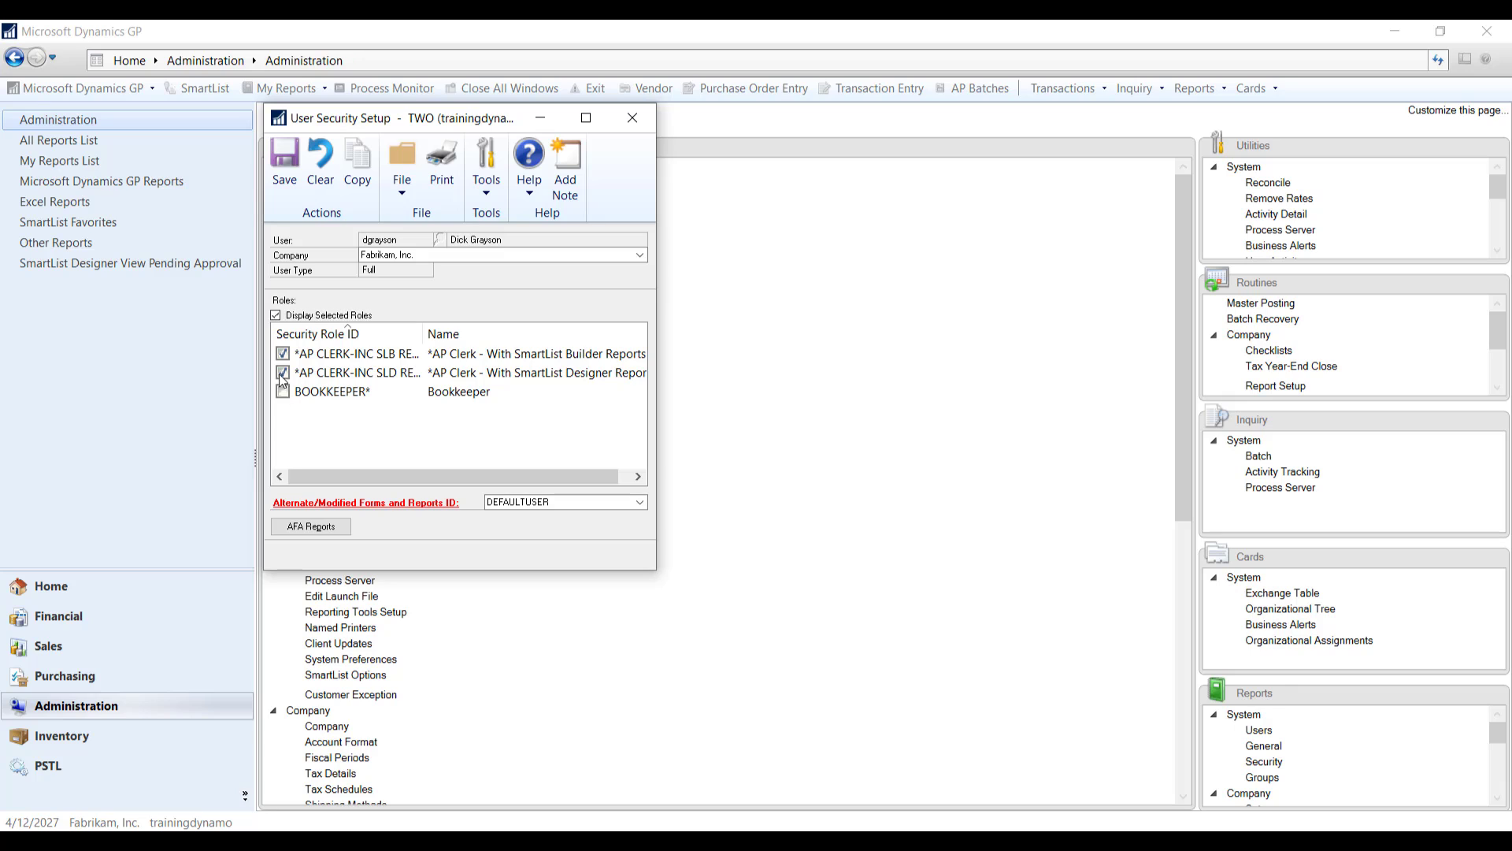
click(276, 316)
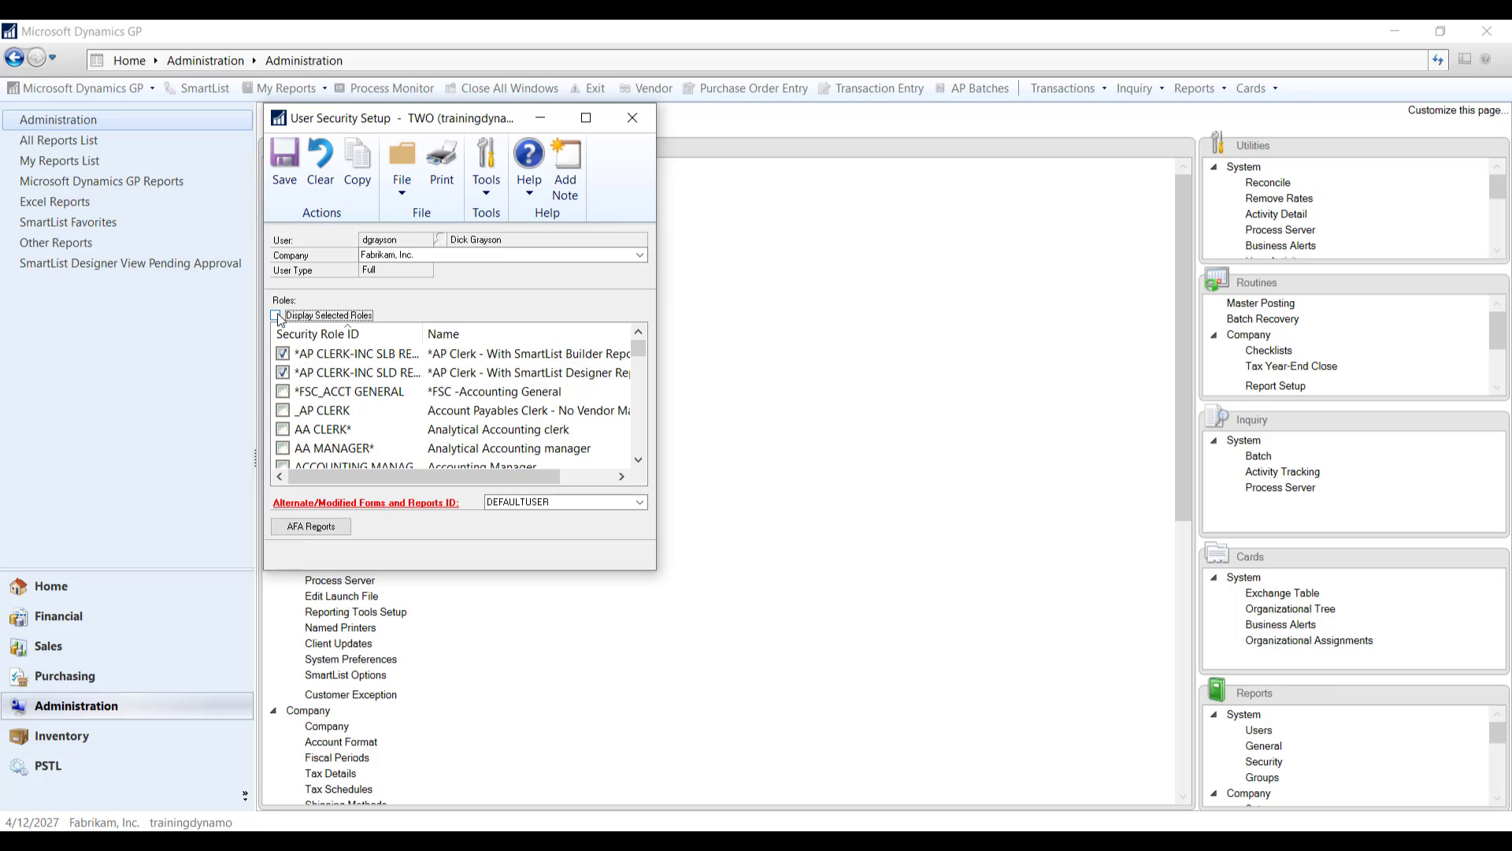
- Open Security Role Setup from the *AP CLERK-INC SLB REPORTS role and start a new role with ID and name _SLB_DESIGNER
double_click(401, 353)
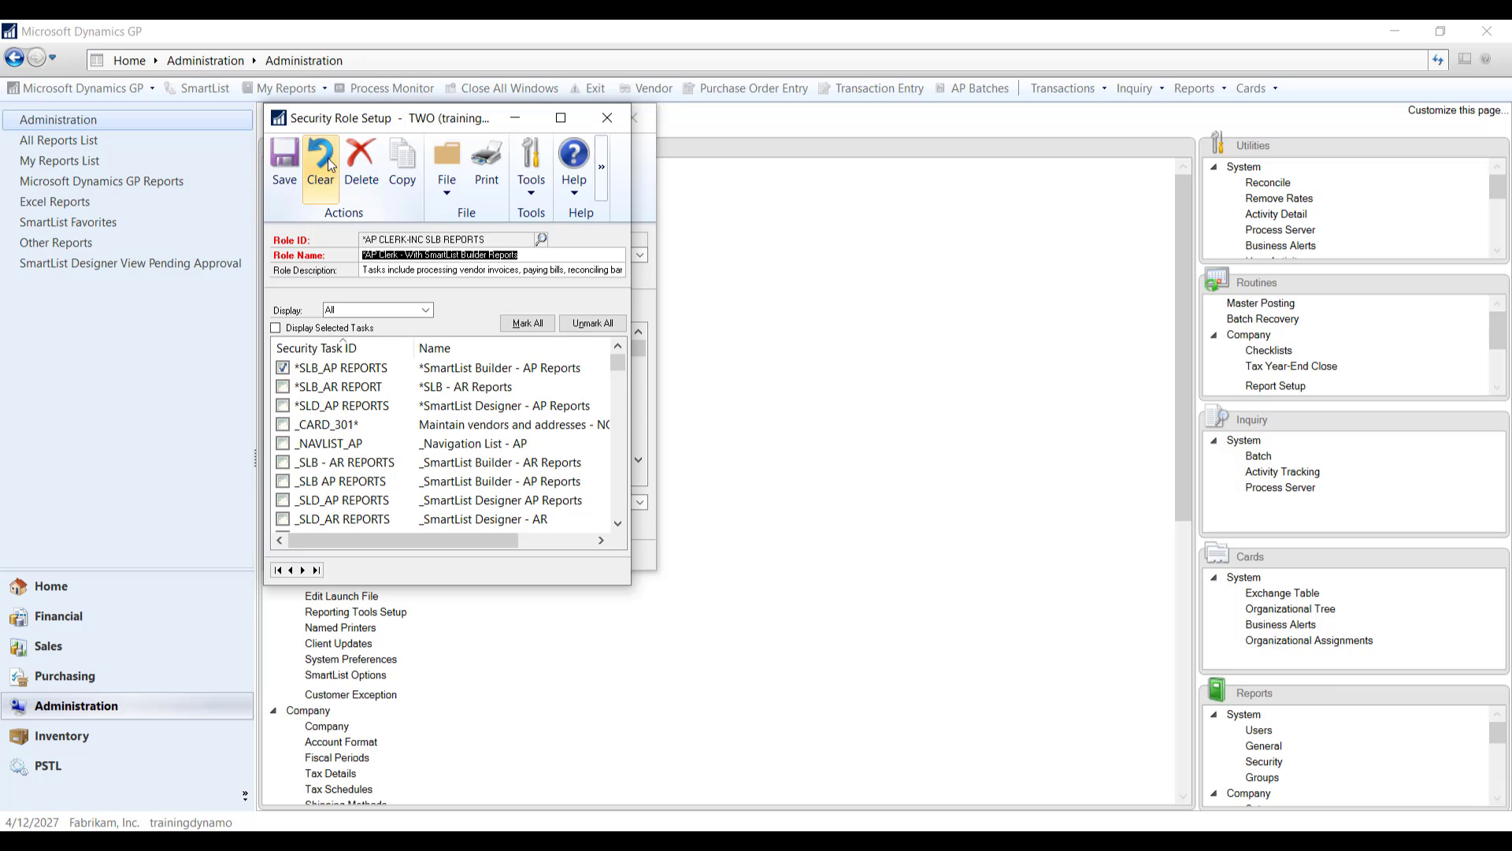
click(328, 159)
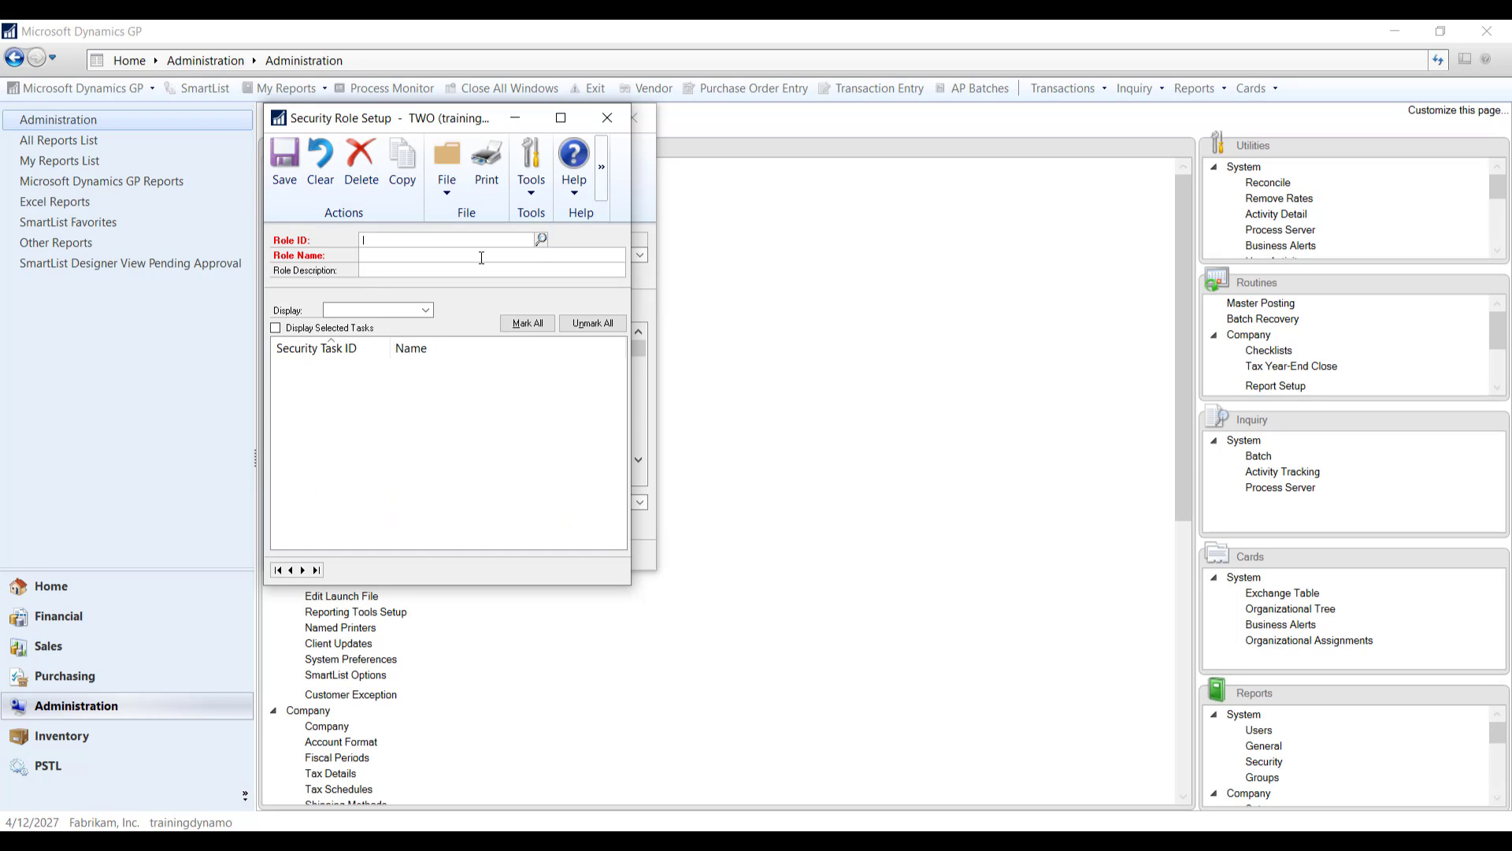
text(_SLB_DESIGNER)
key(Tab)
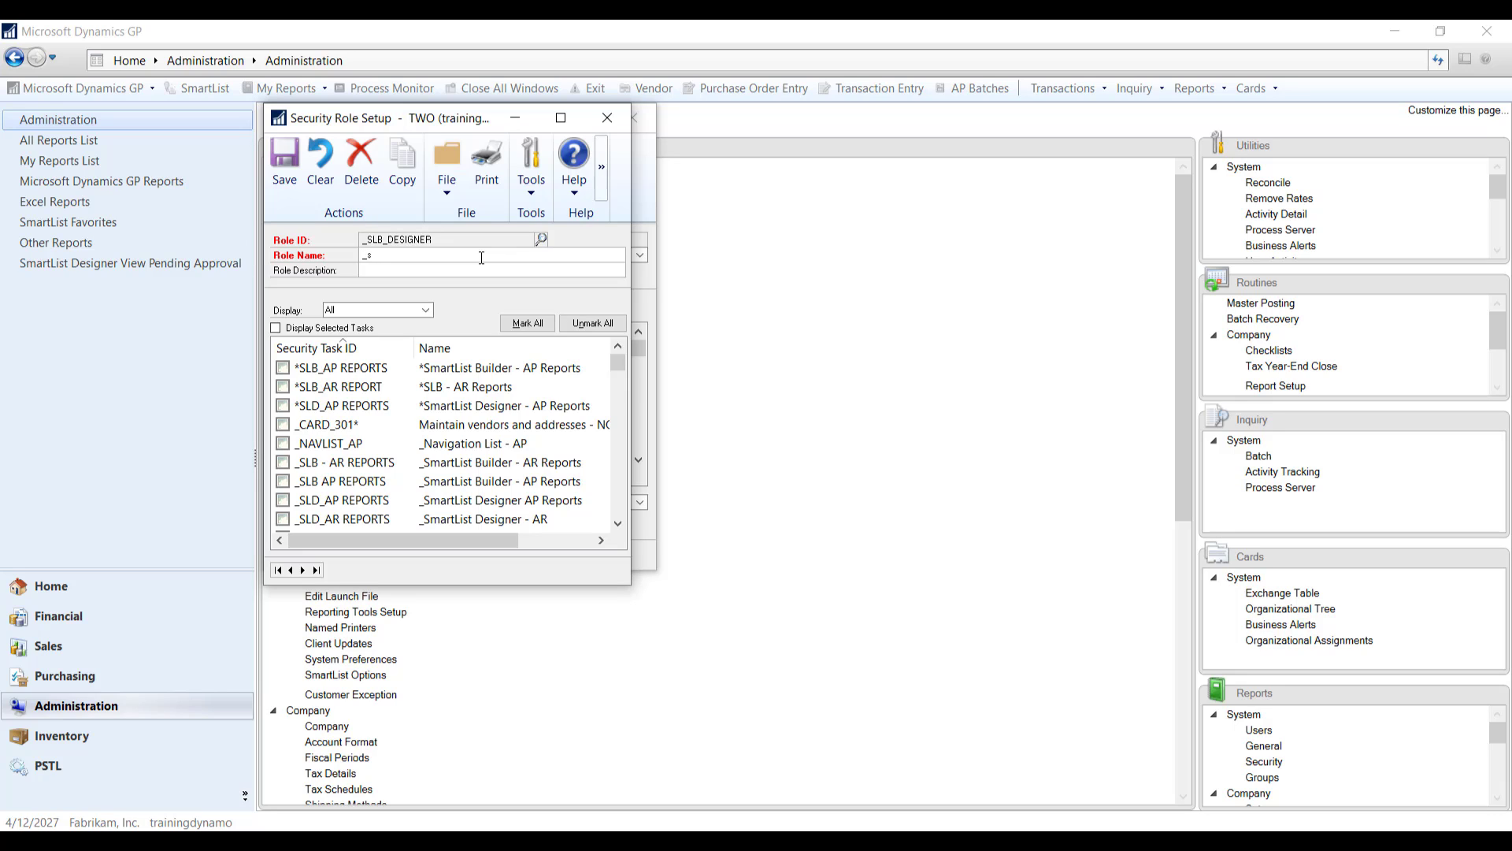
text(_S)
text(LB_DES)
key(BackSpace)
text(DESIGNE)
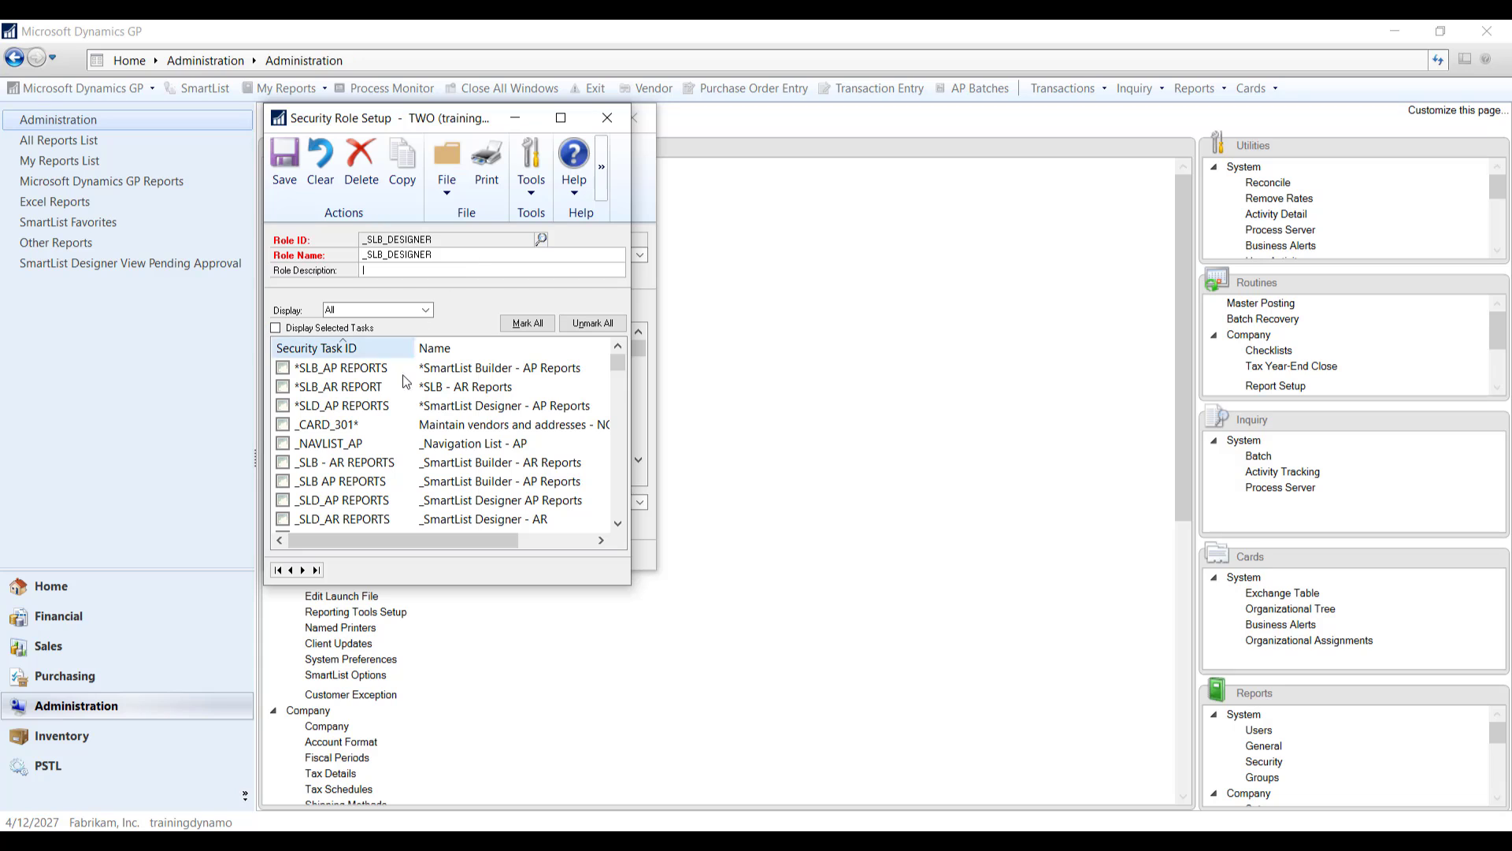
- Look through the role's security task list for the SmartList Builder forms and permissions tasks
drag(621, 366, 622, 487)
click(619, 351)
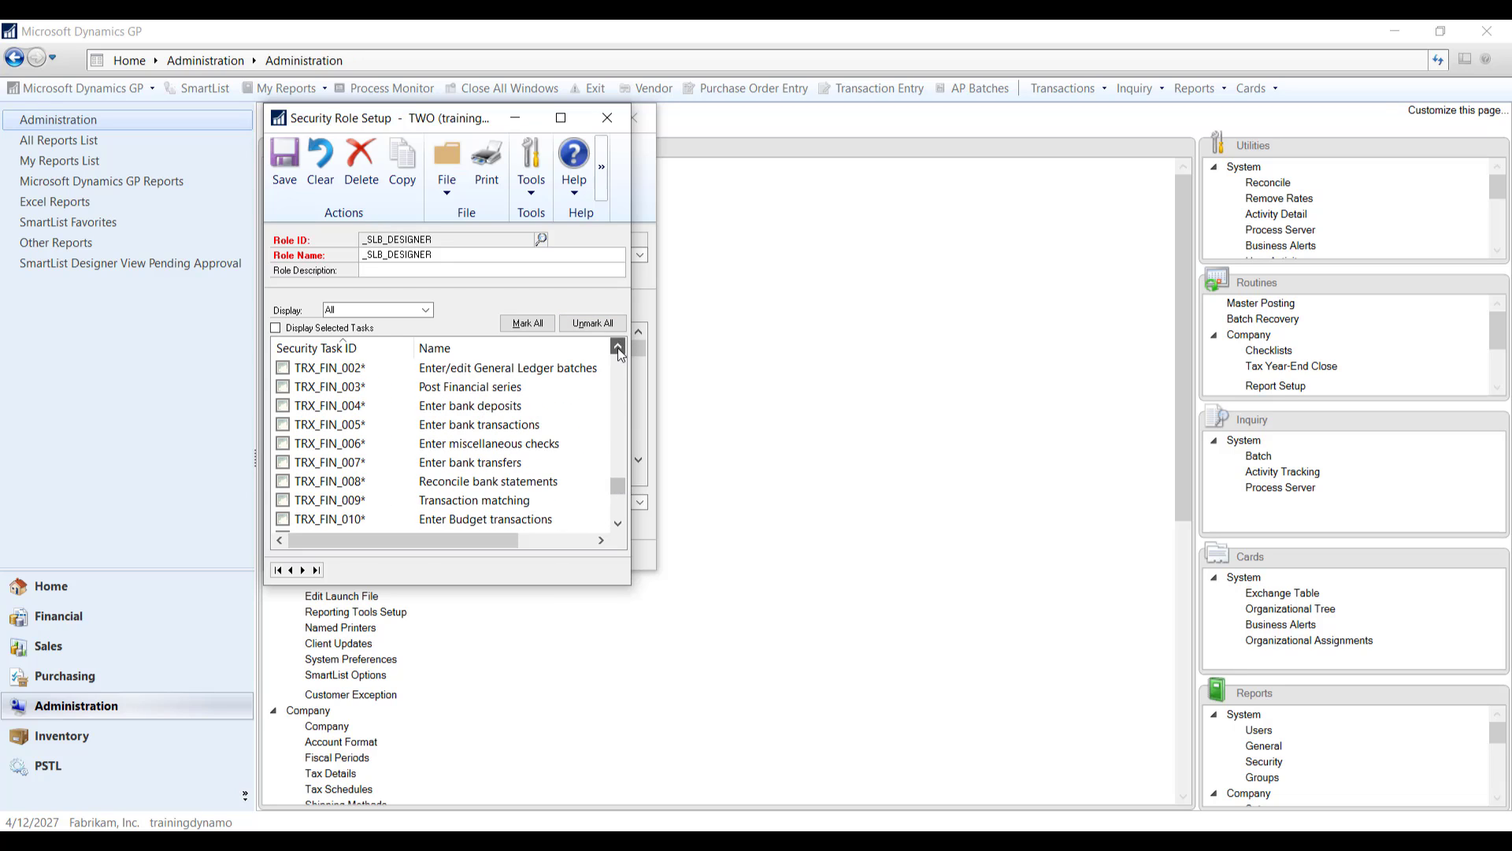
click(620, 351)
click(621, 353)
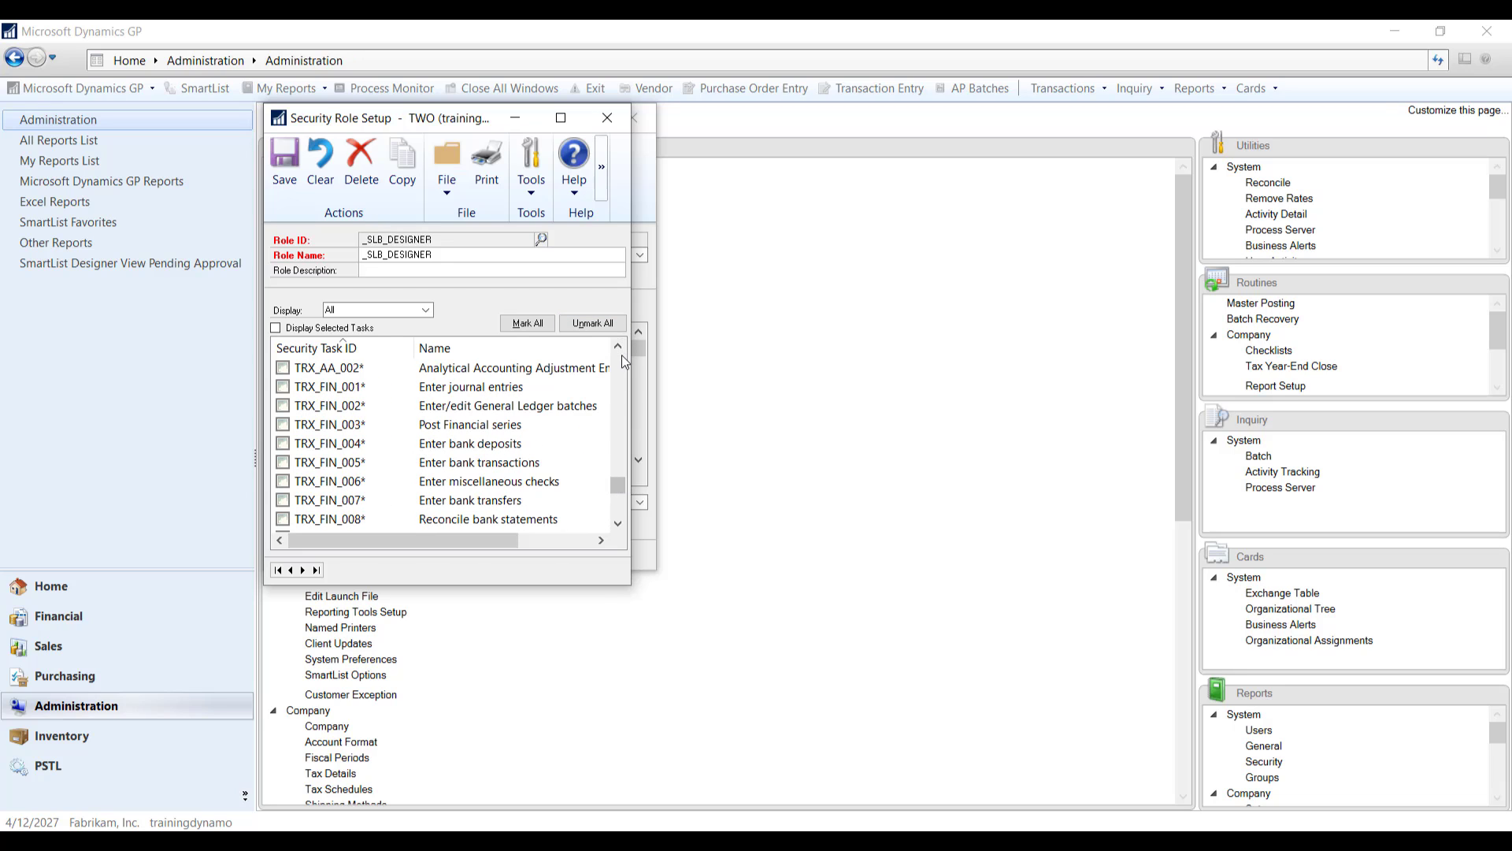
click(621, 356)
click(621, 356)
click(622, 356)
click(620, 523)
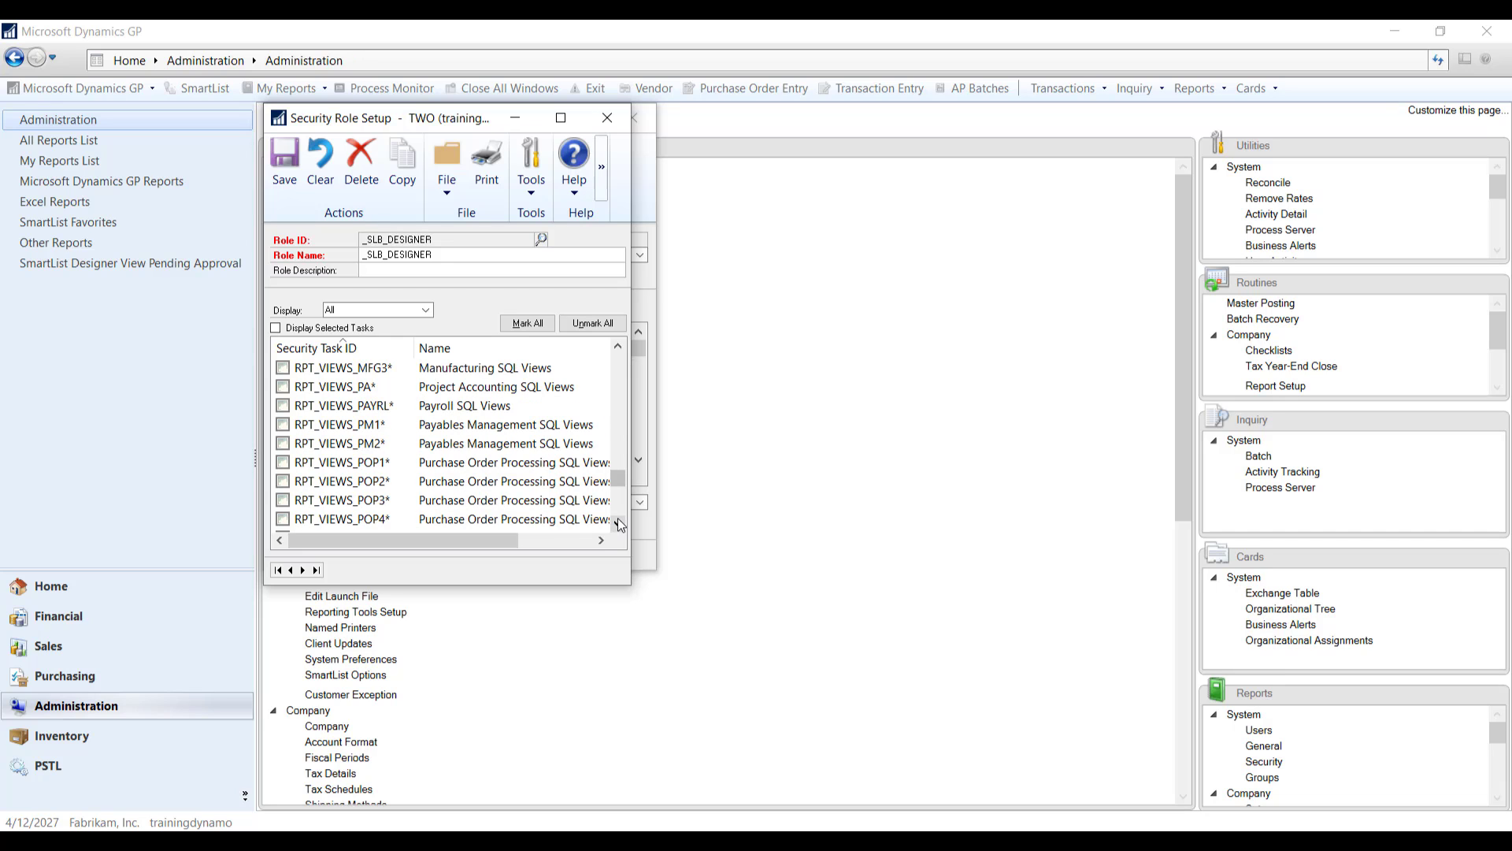
click(620, 523)
click(620, 524)
click(620, 524)
click(619, 523)
click(620, 523)
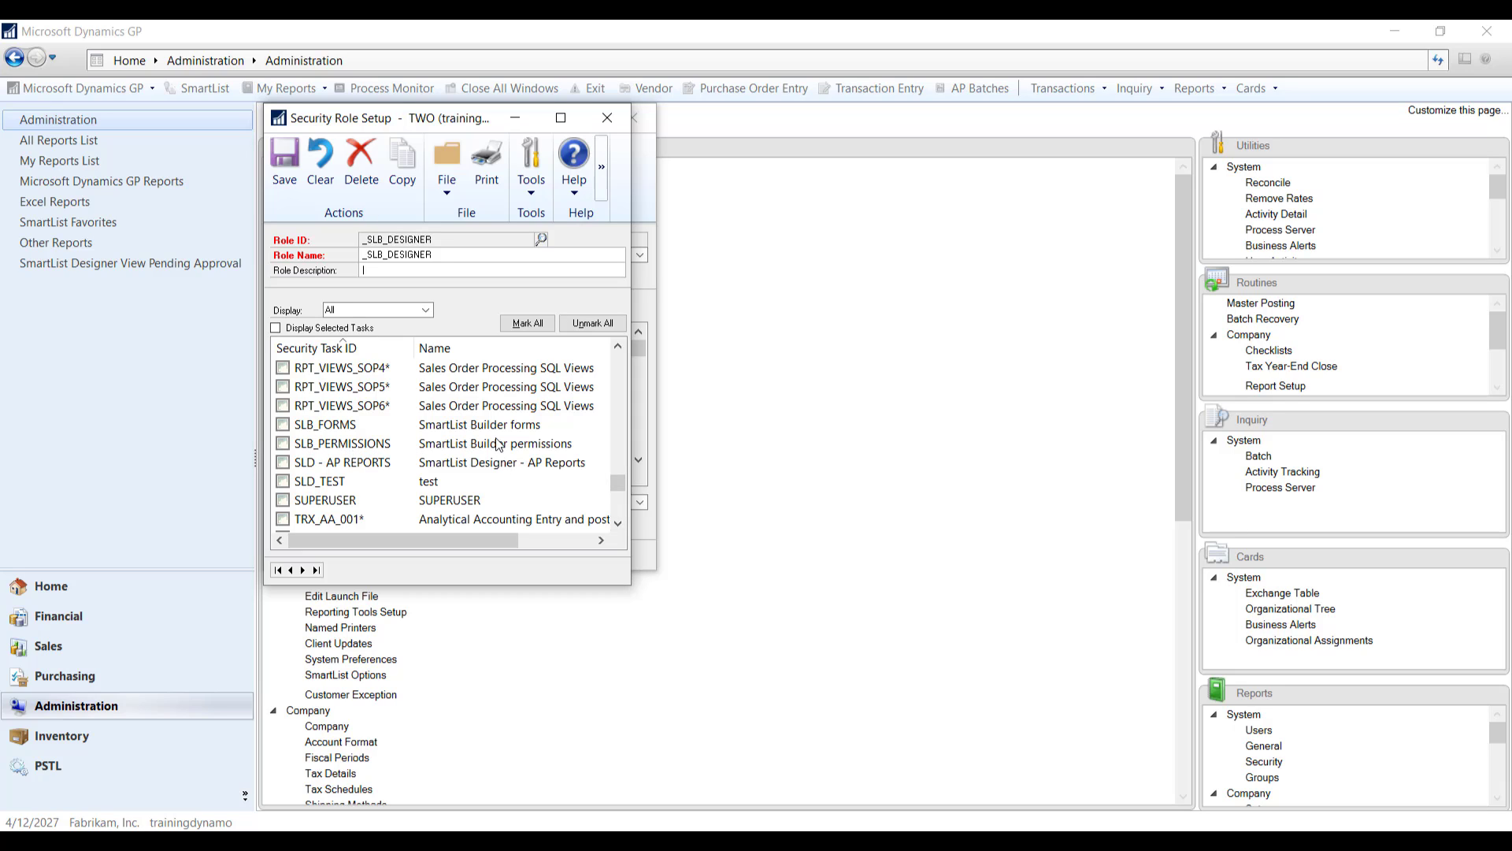
- Review the SLB_PERMISSIONS task by printing its setup report to the screen, and close the report and task setup
double_click(335, 443)
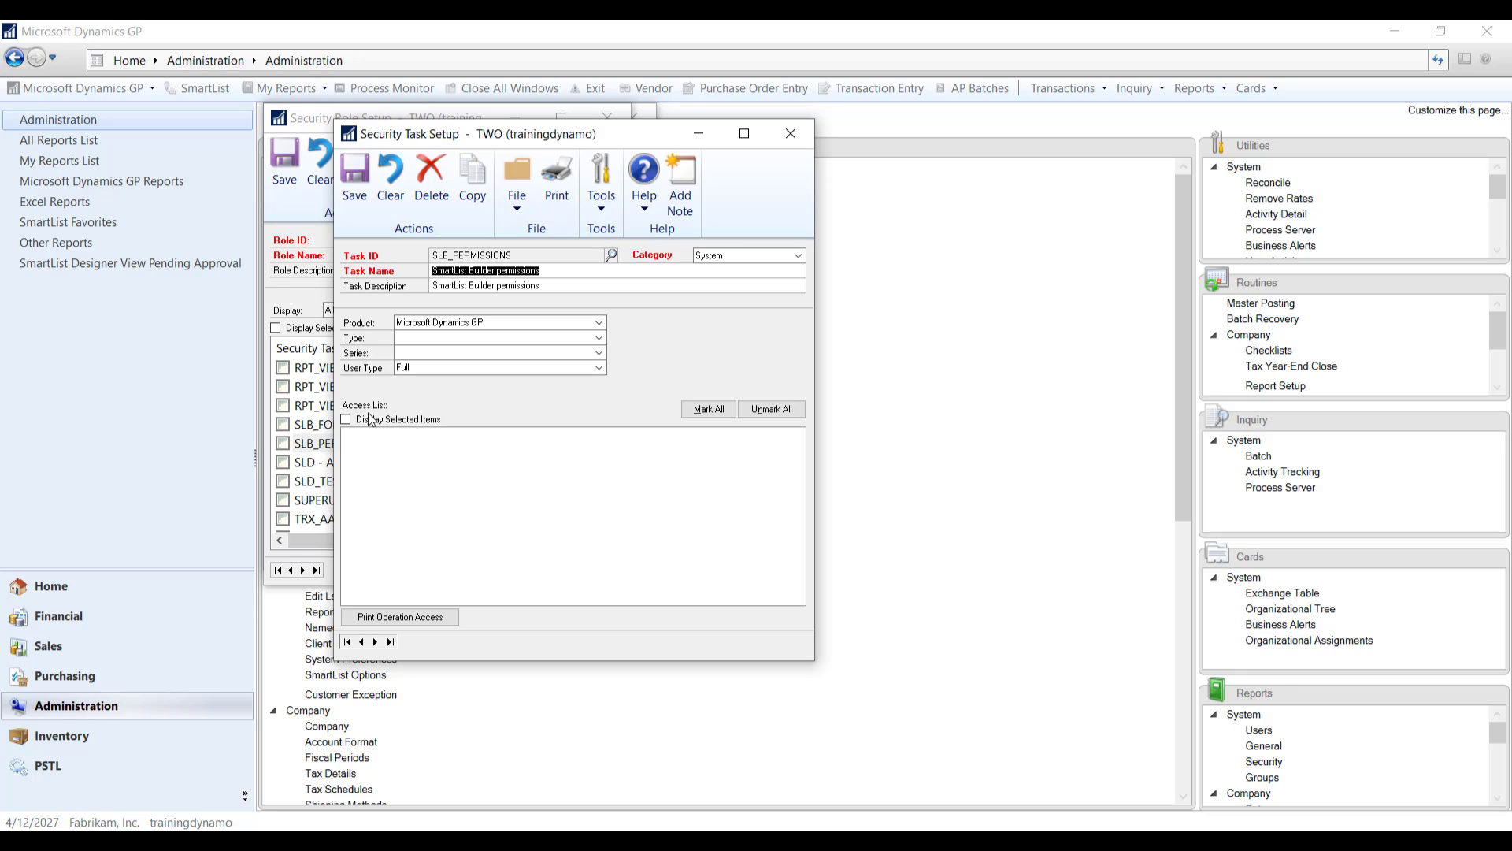
click(558, 173)
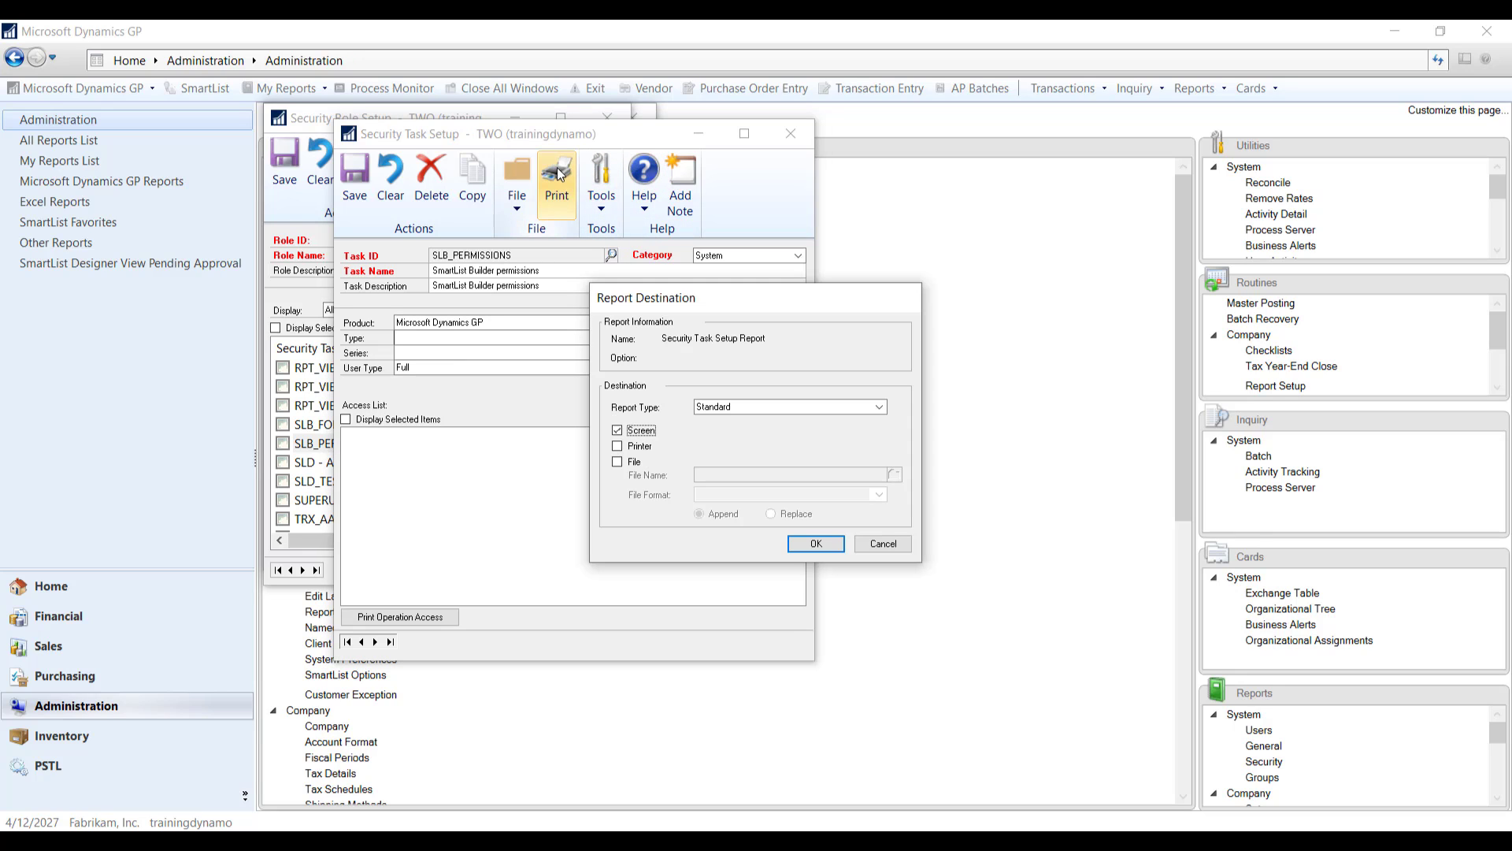
click(791, 550)
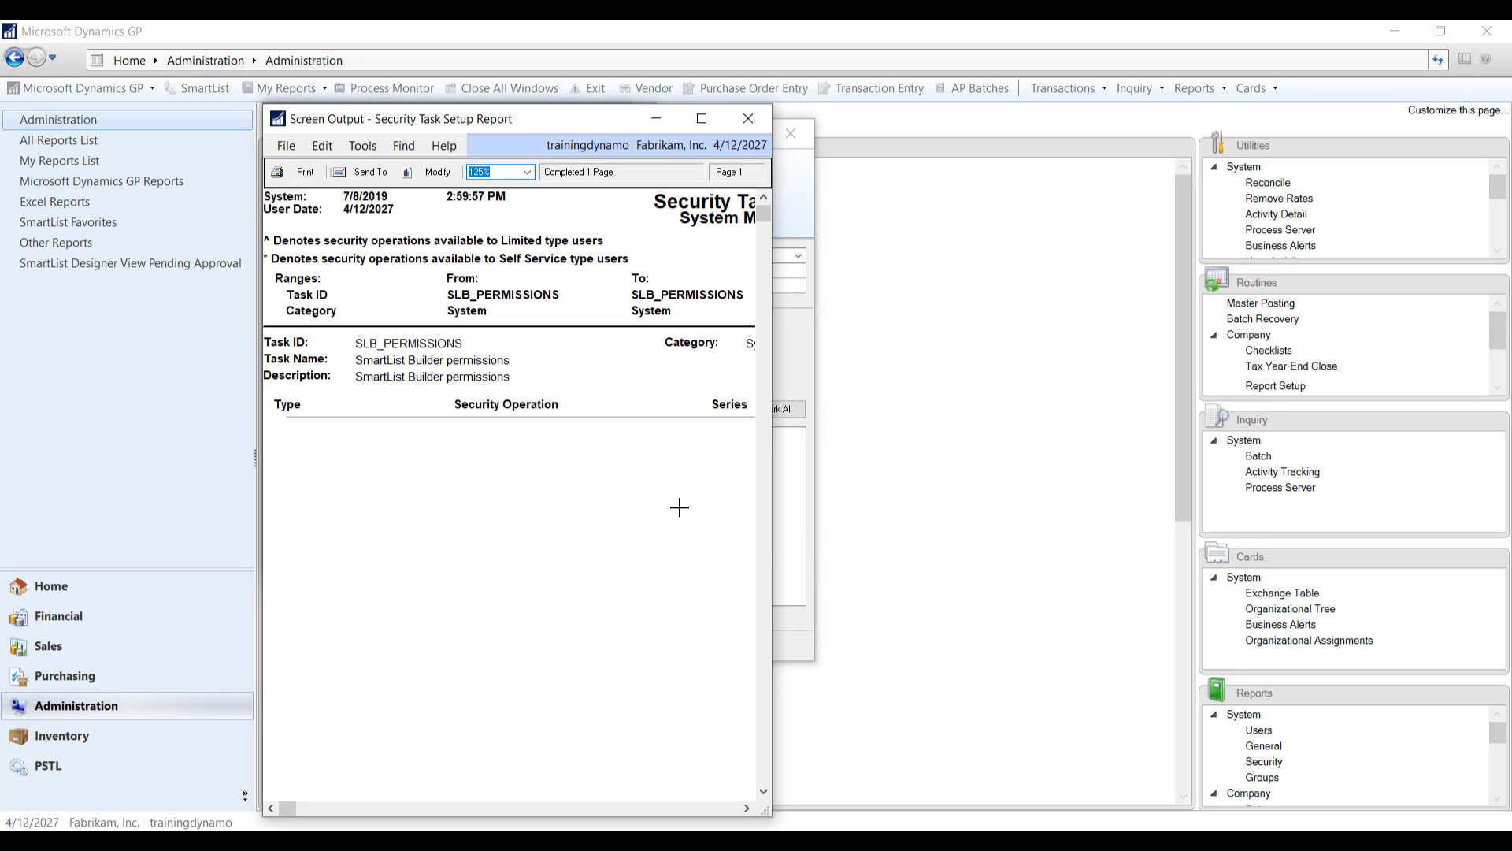
click(748, 119)
click(791, 126)
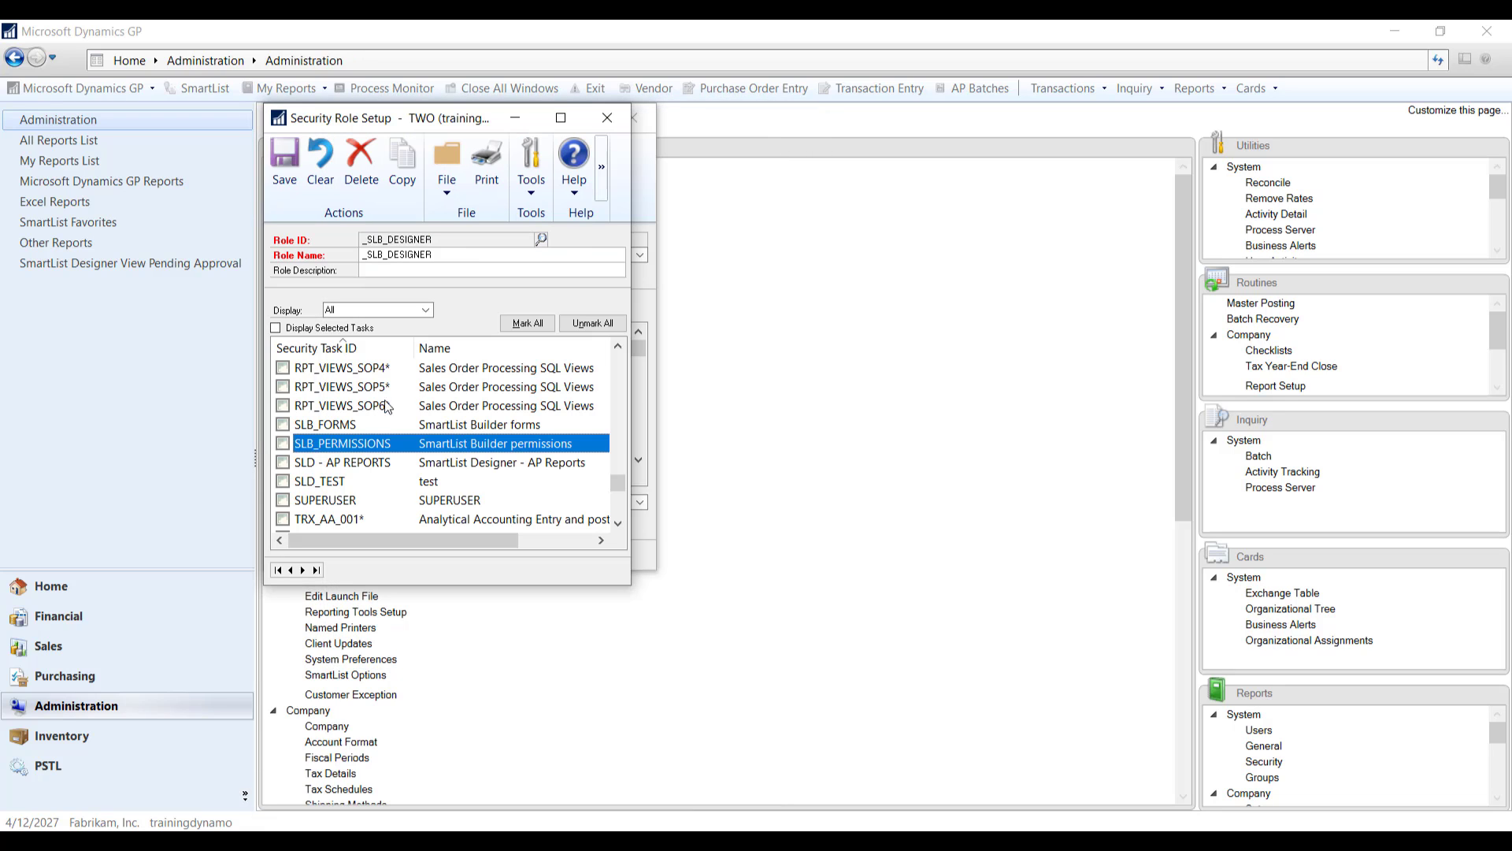
- Review the SLB_FORMS task's setup report on screen, close it, and assign SLB_FORMS to the _SLB_DESIGNER role
double_click(352, 429)
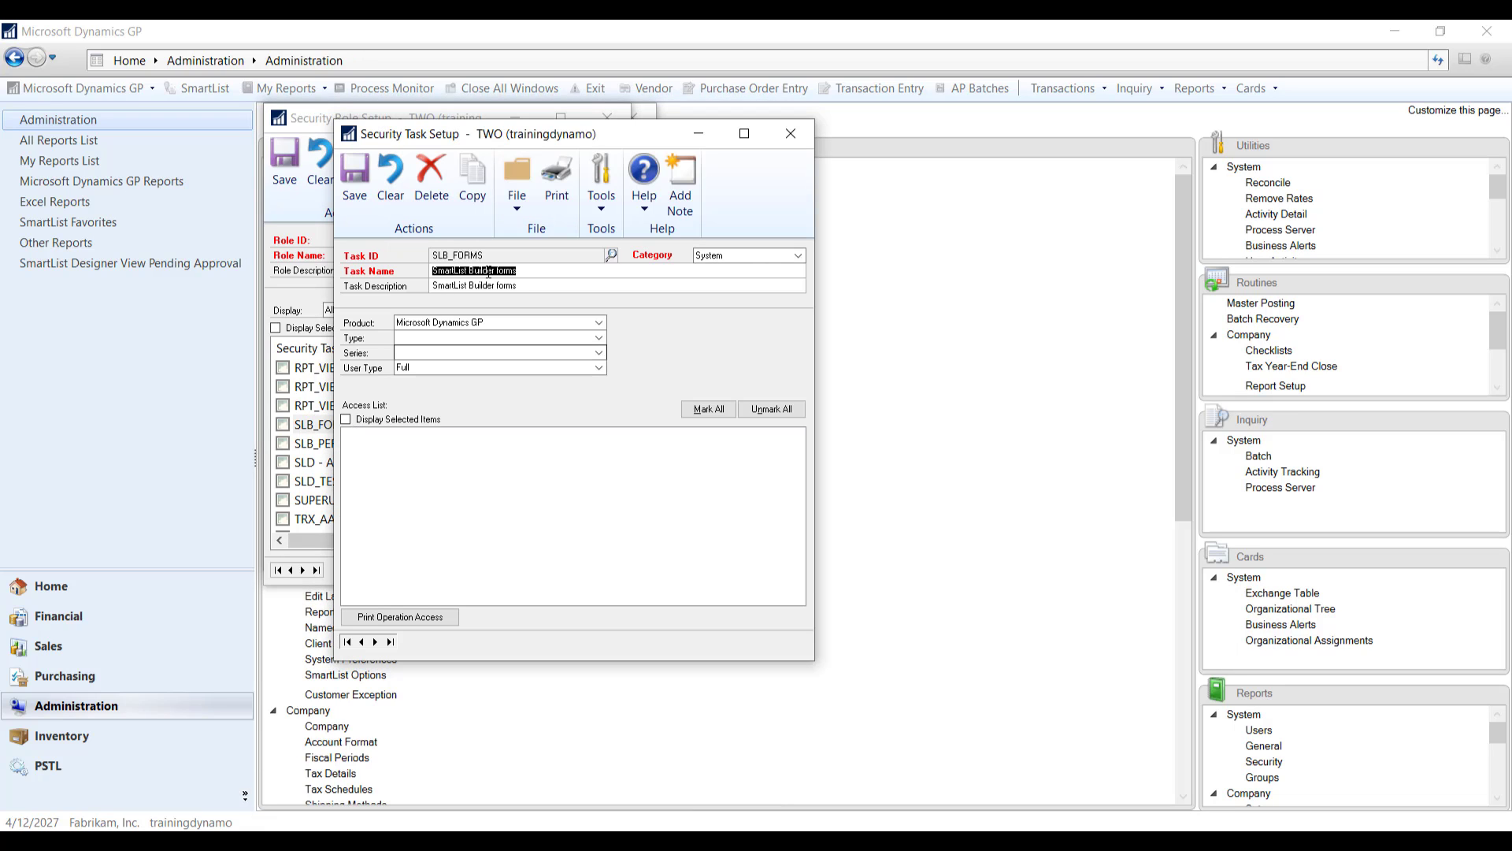
click(556, 180)
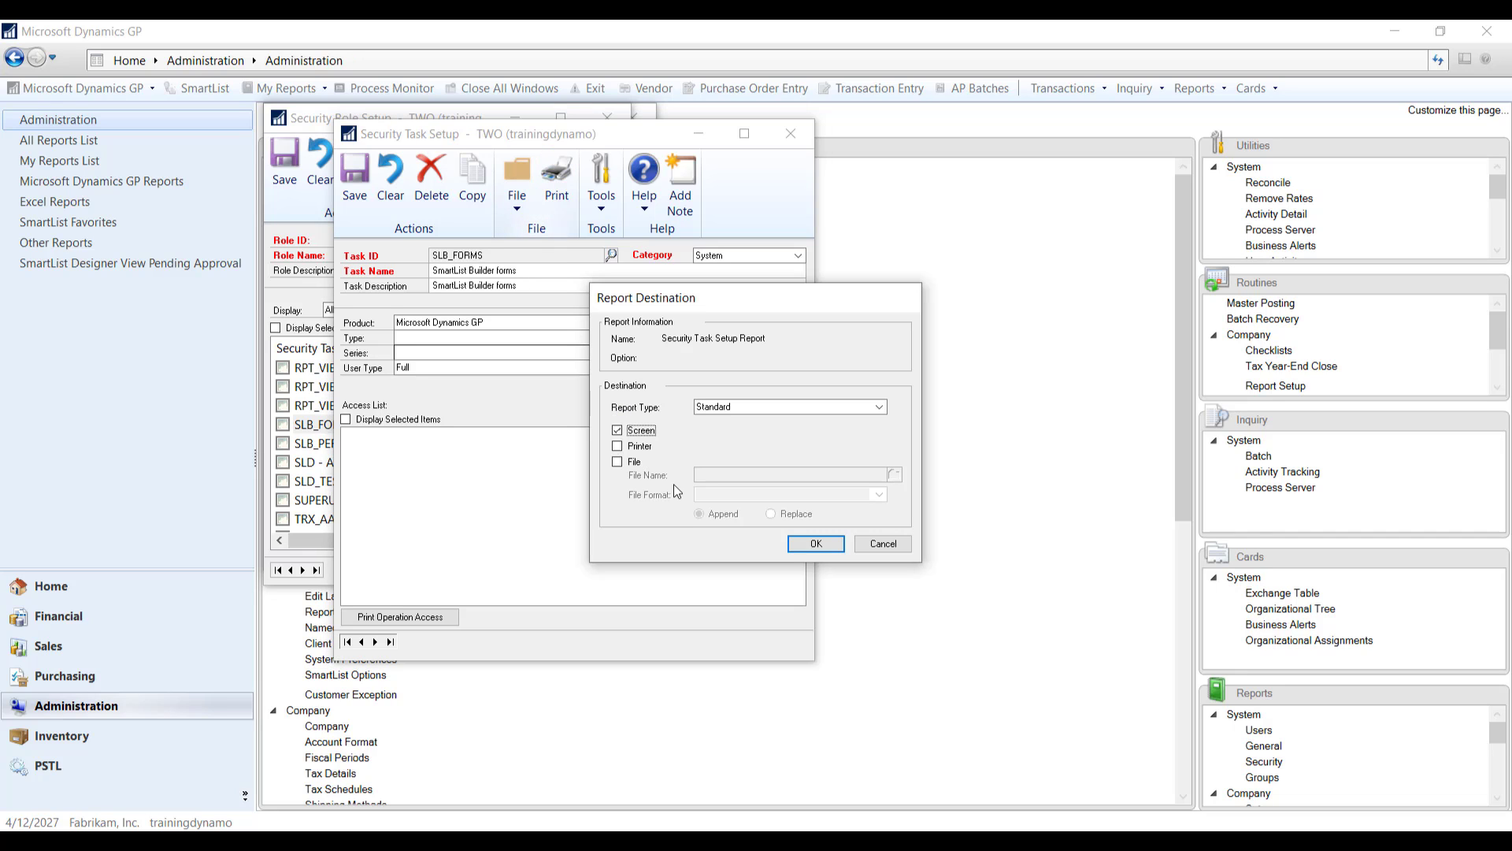
click(813, 544)
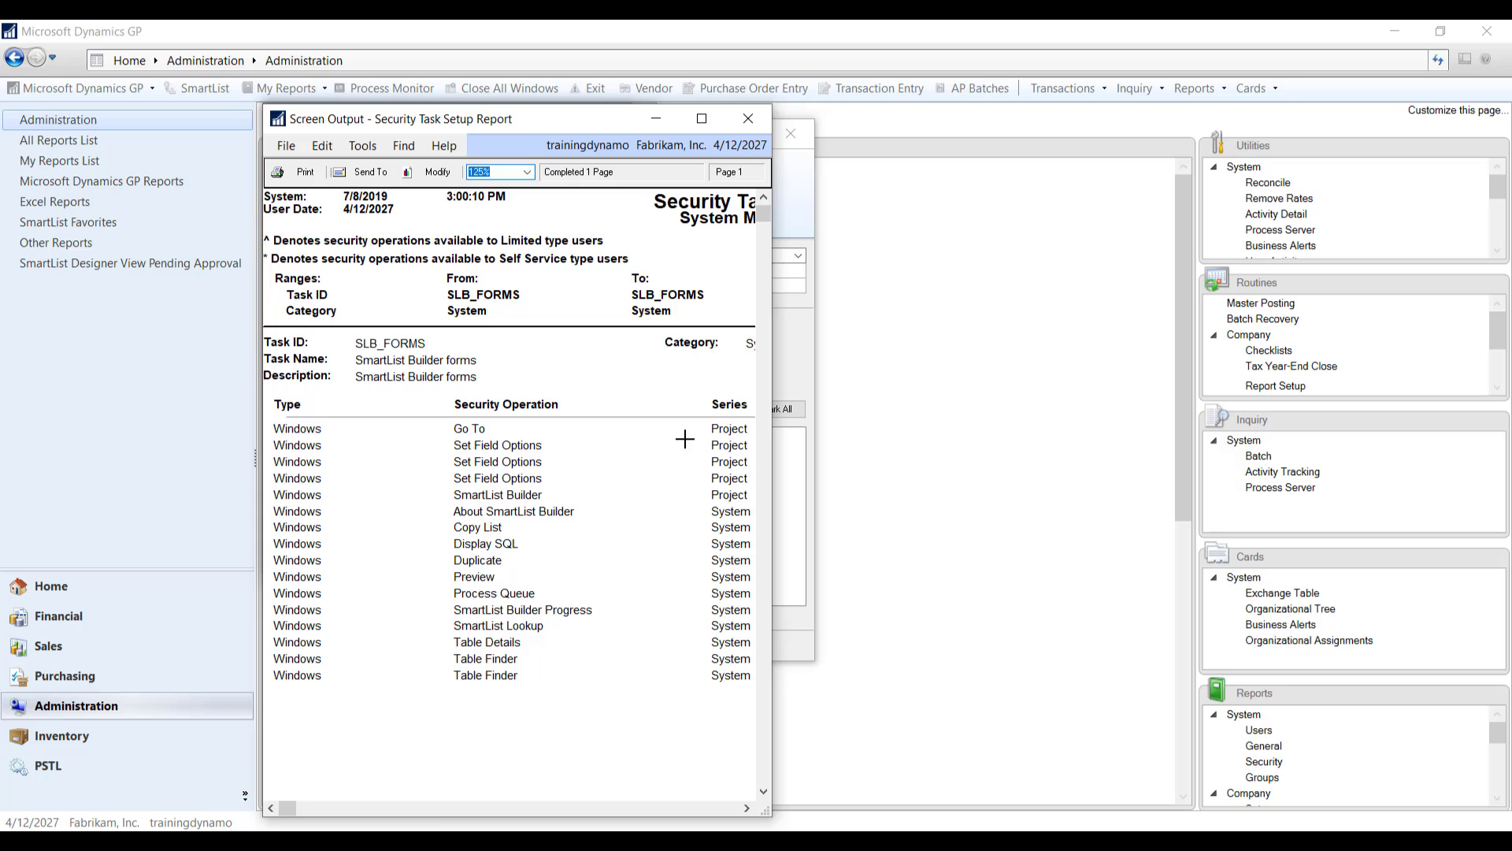
click(766, 129)
click(810, 134)
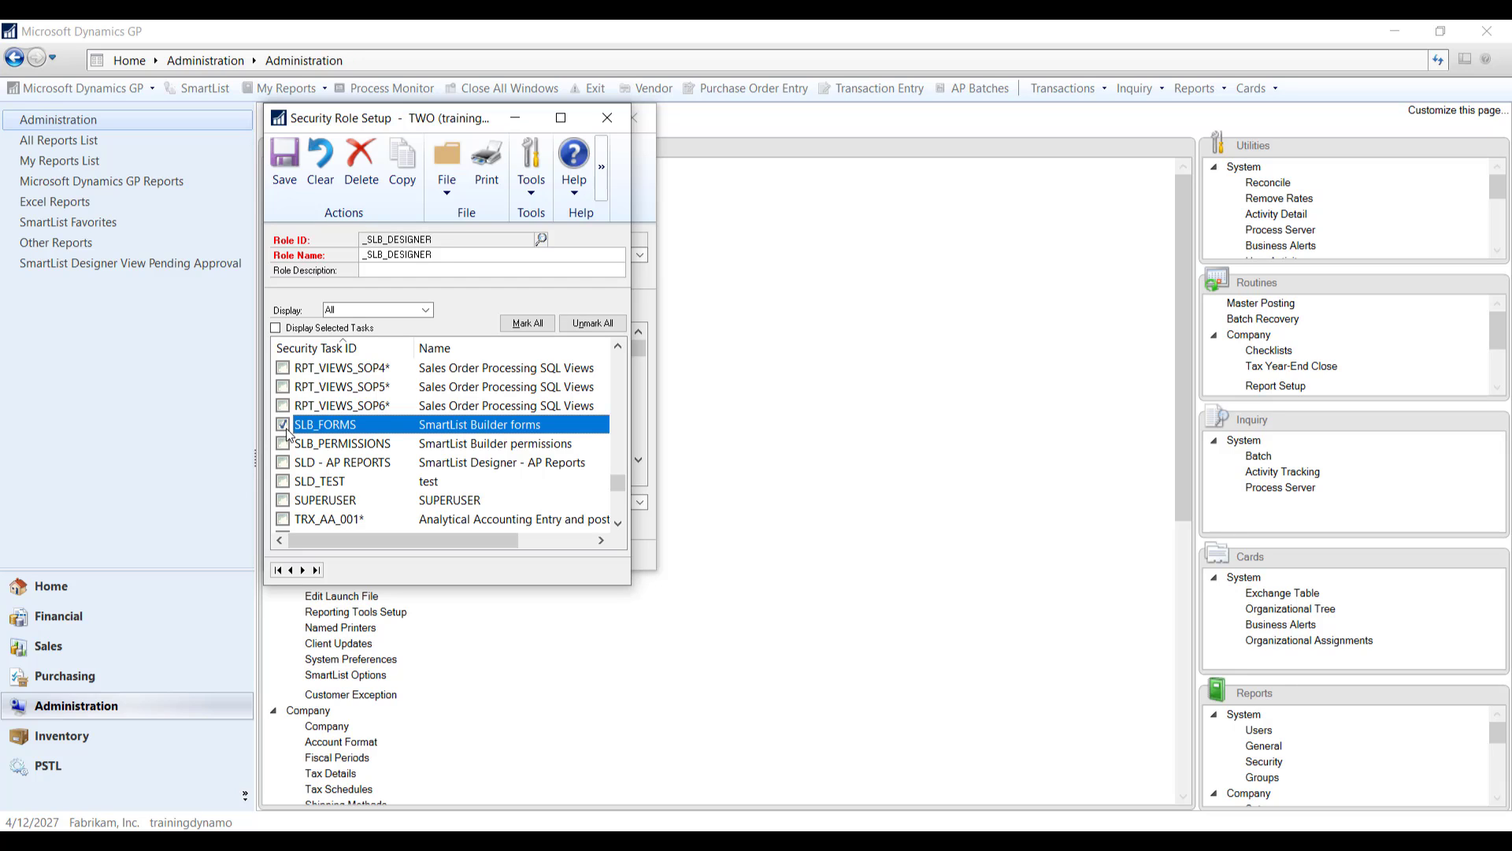
- Open Security Task Setup from SLB_PERMISSIONS, clear the form, and start a new task with ID _SLB_CREATE REPORTS
double_click(334, 444)
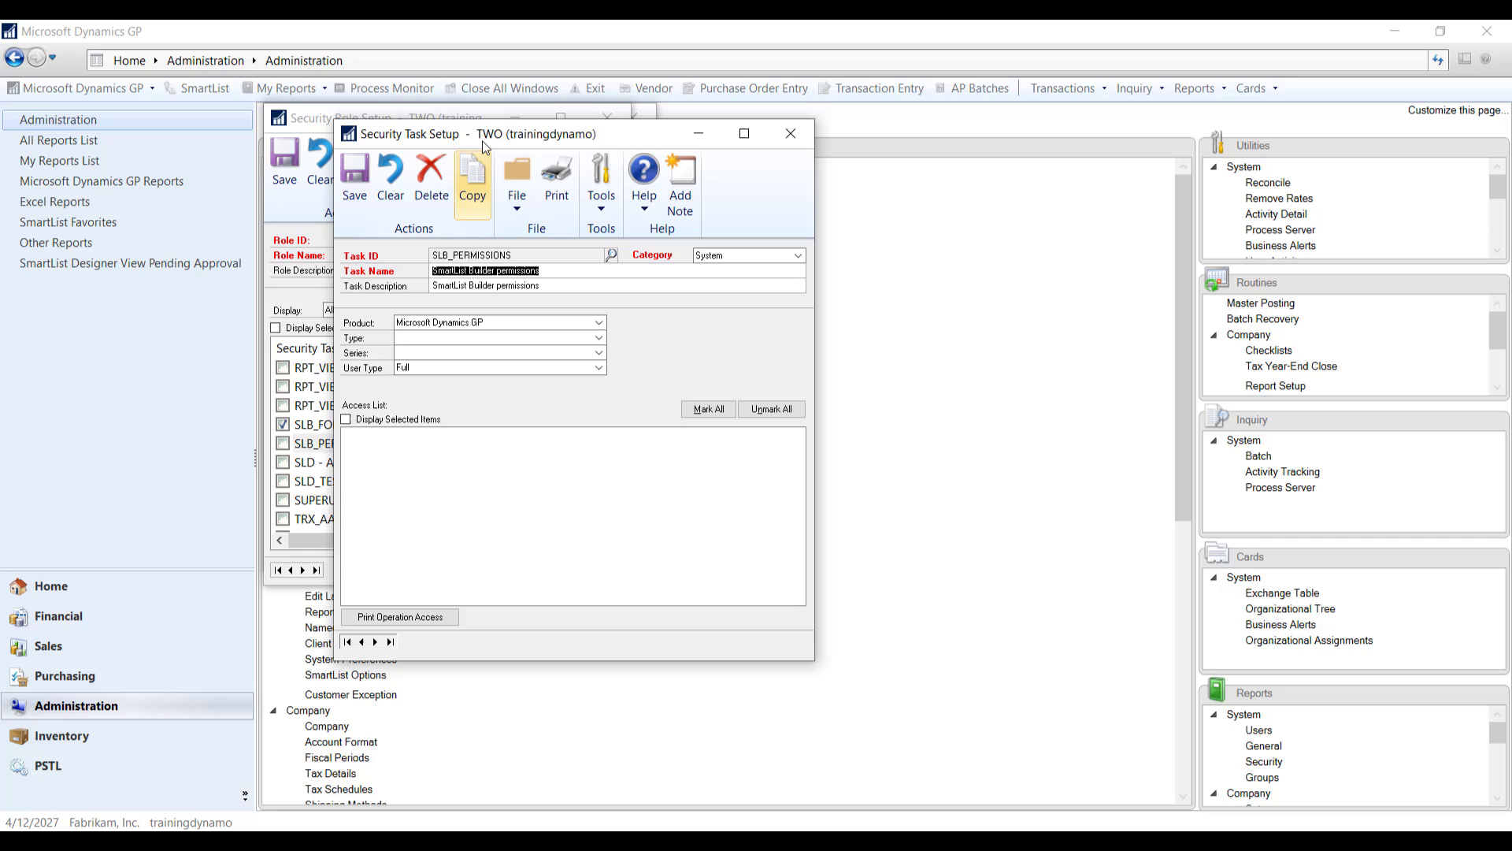
click(379, 173)
text(_)
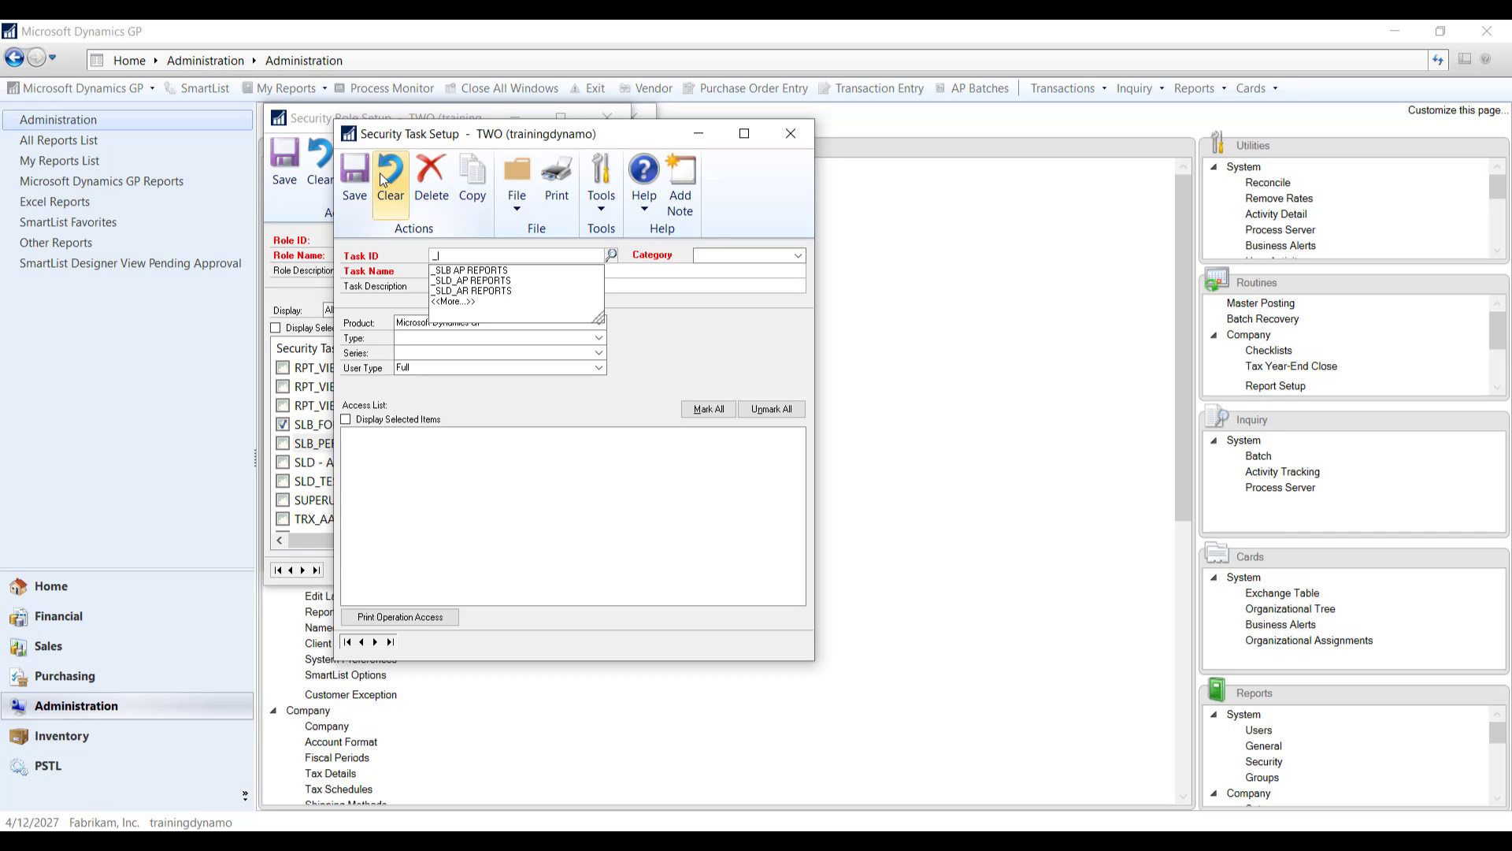
text(SLB)
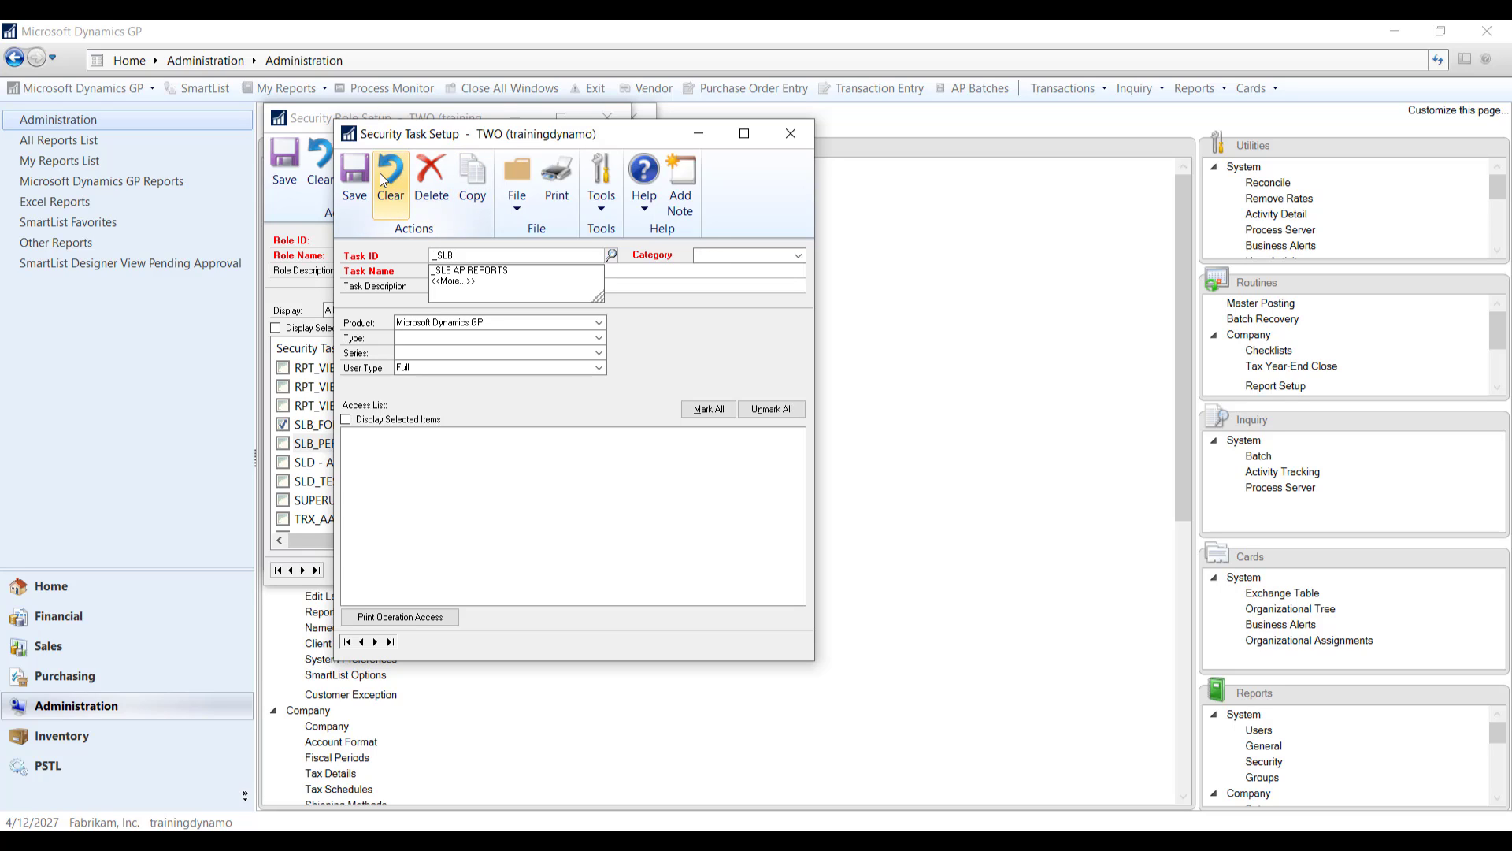
text(_CREATE)
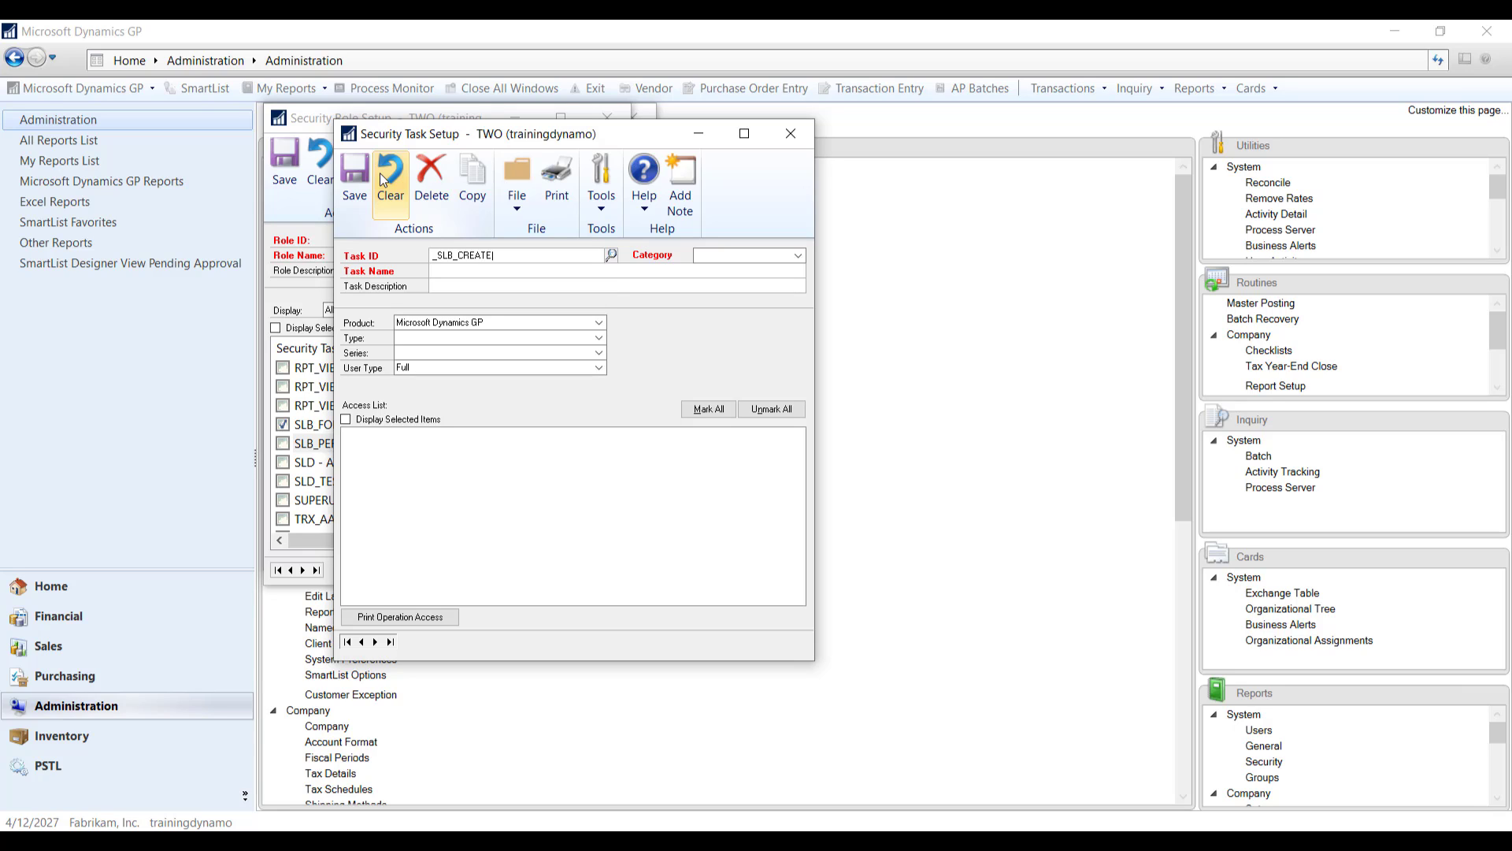
text( REPORTS)
key(Tab)
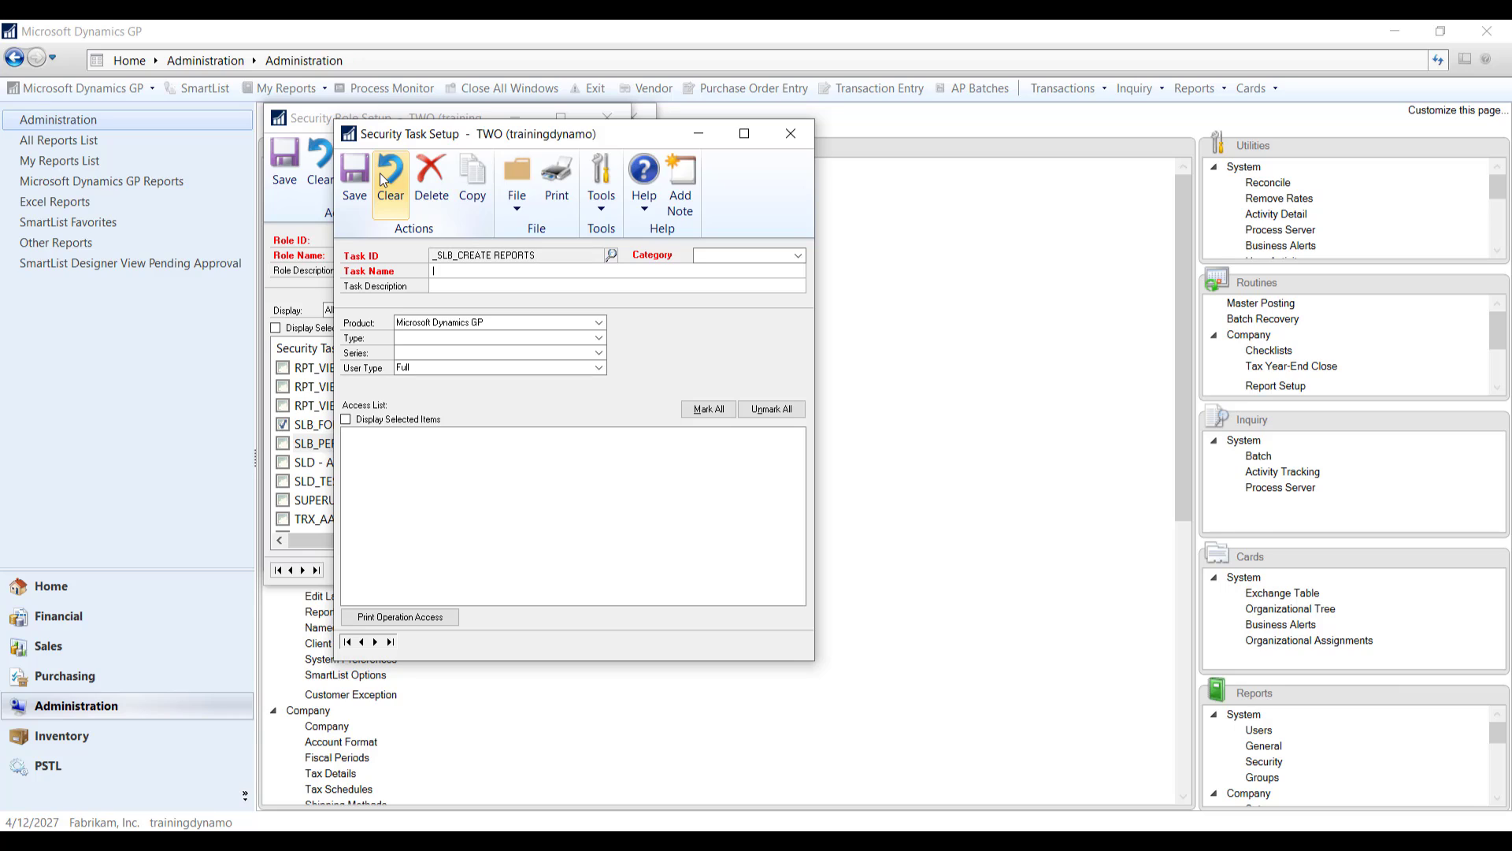
- Set the new task's category to System and its name to _SLB Create Reports
click(720, 258)
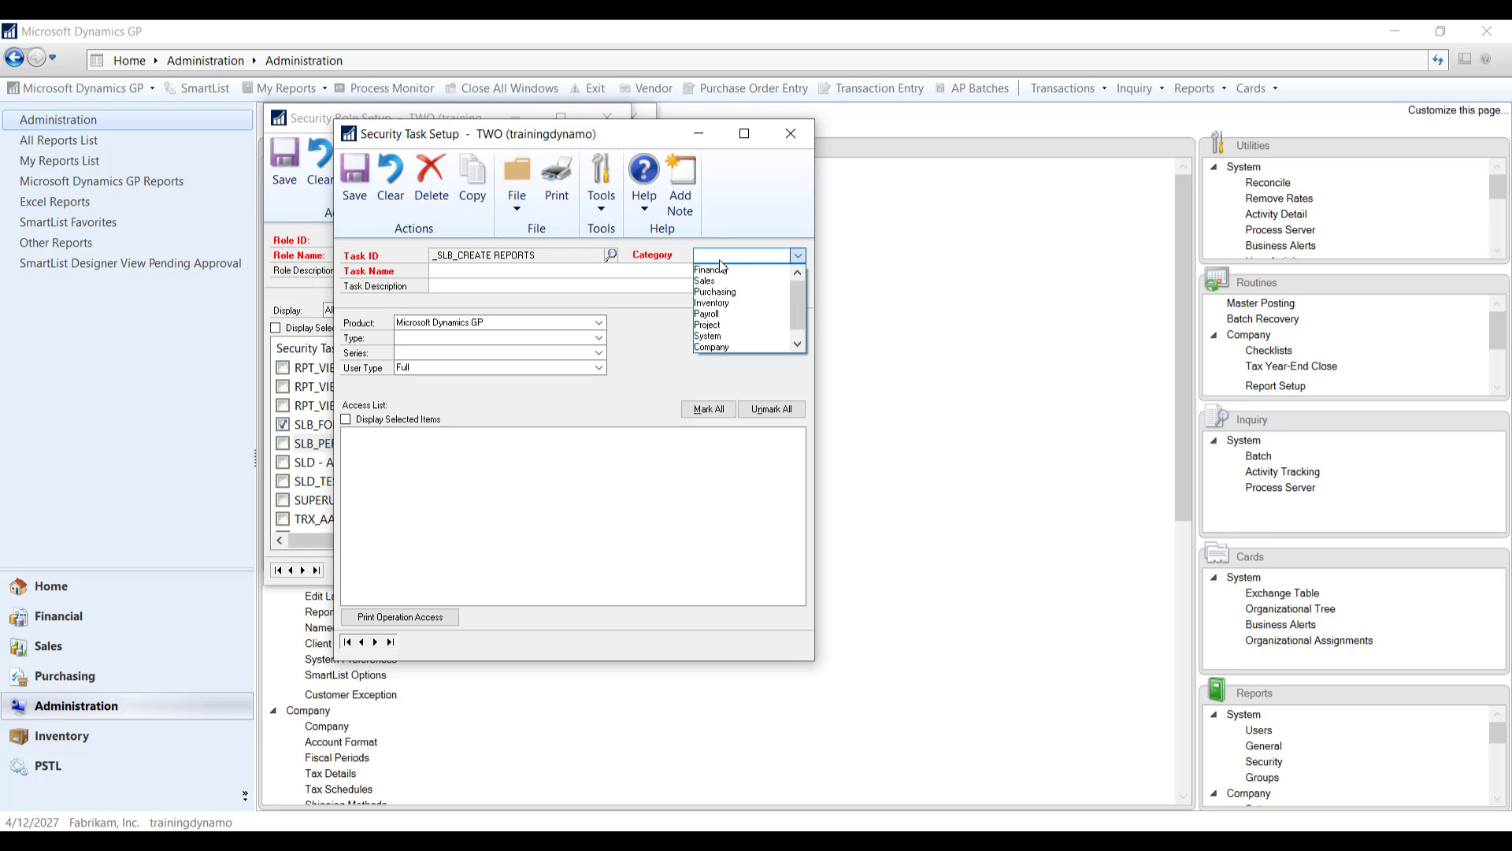
click(725, 337)
key(Tab)
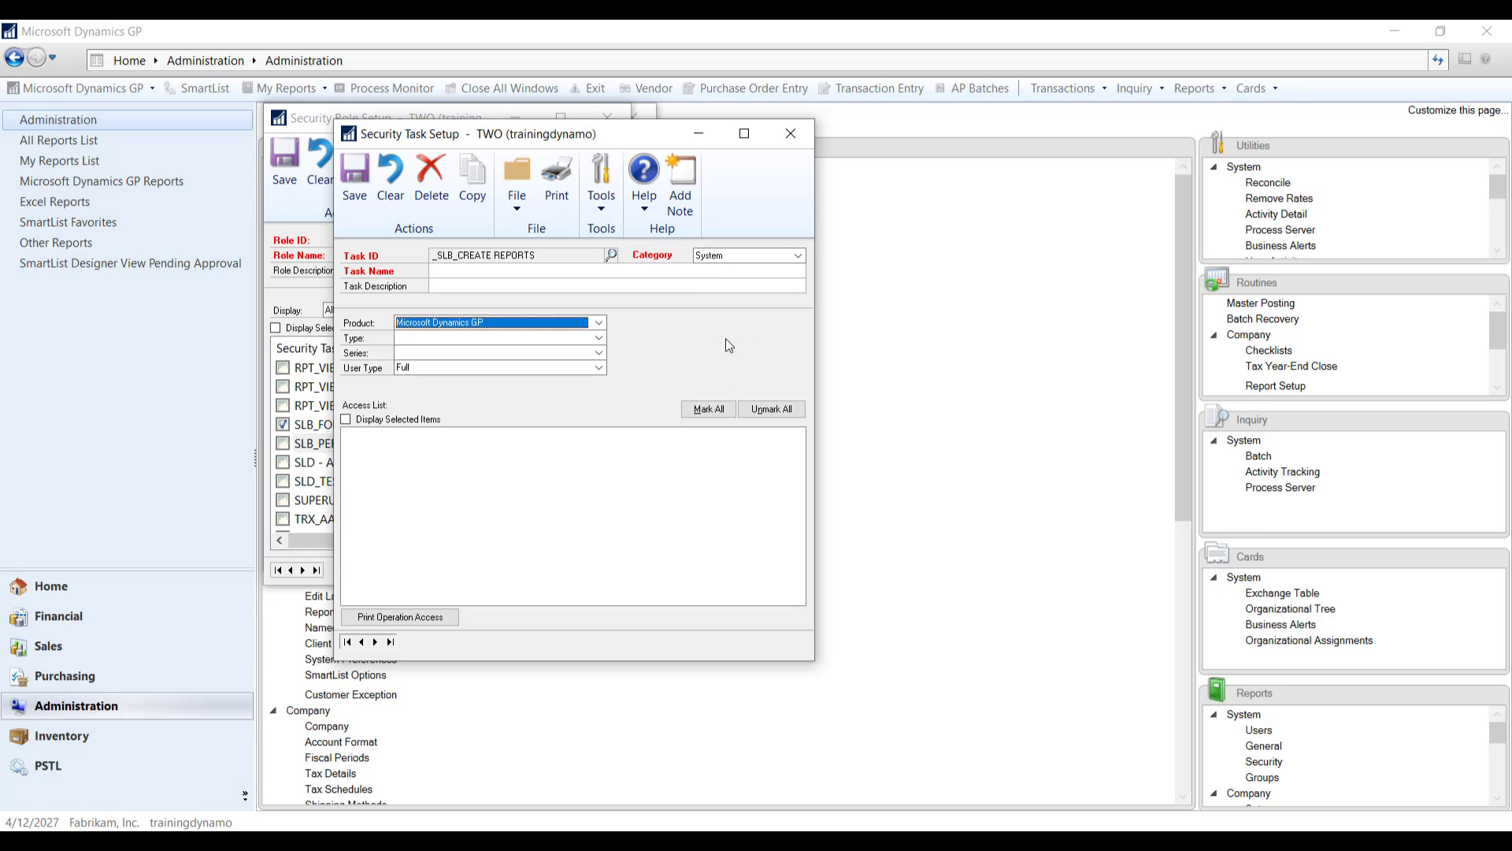
click(449, 272)
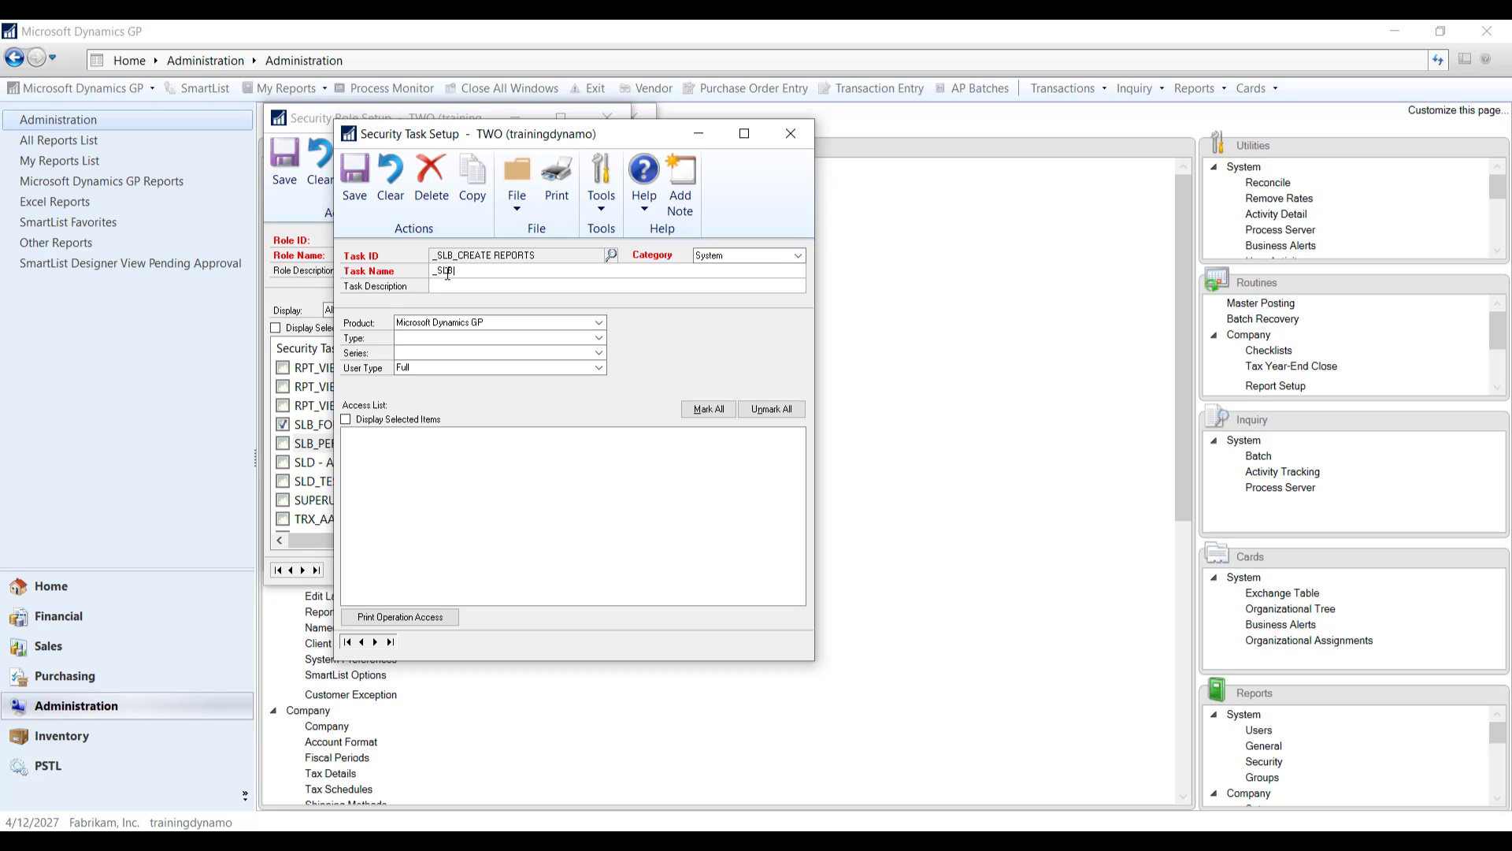
text(_SLB Create Reports)
key(Tab)
key(Tab)
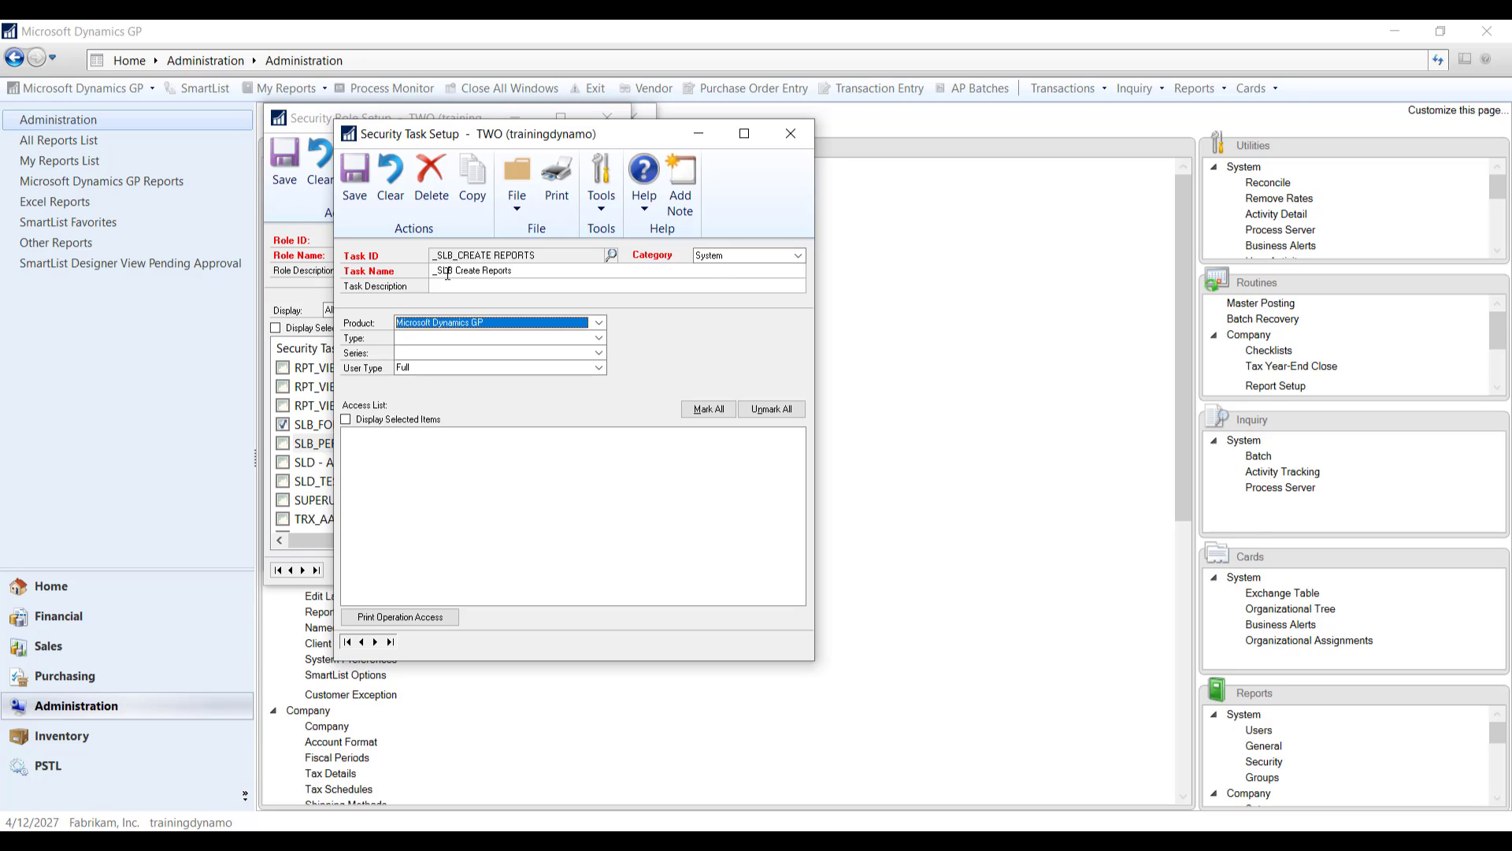
- Filter the new task's access list to product SmartList Builder, type SmartList Builder Permissions, and series SmartList Builder
key(s)
key(s)
key(s)
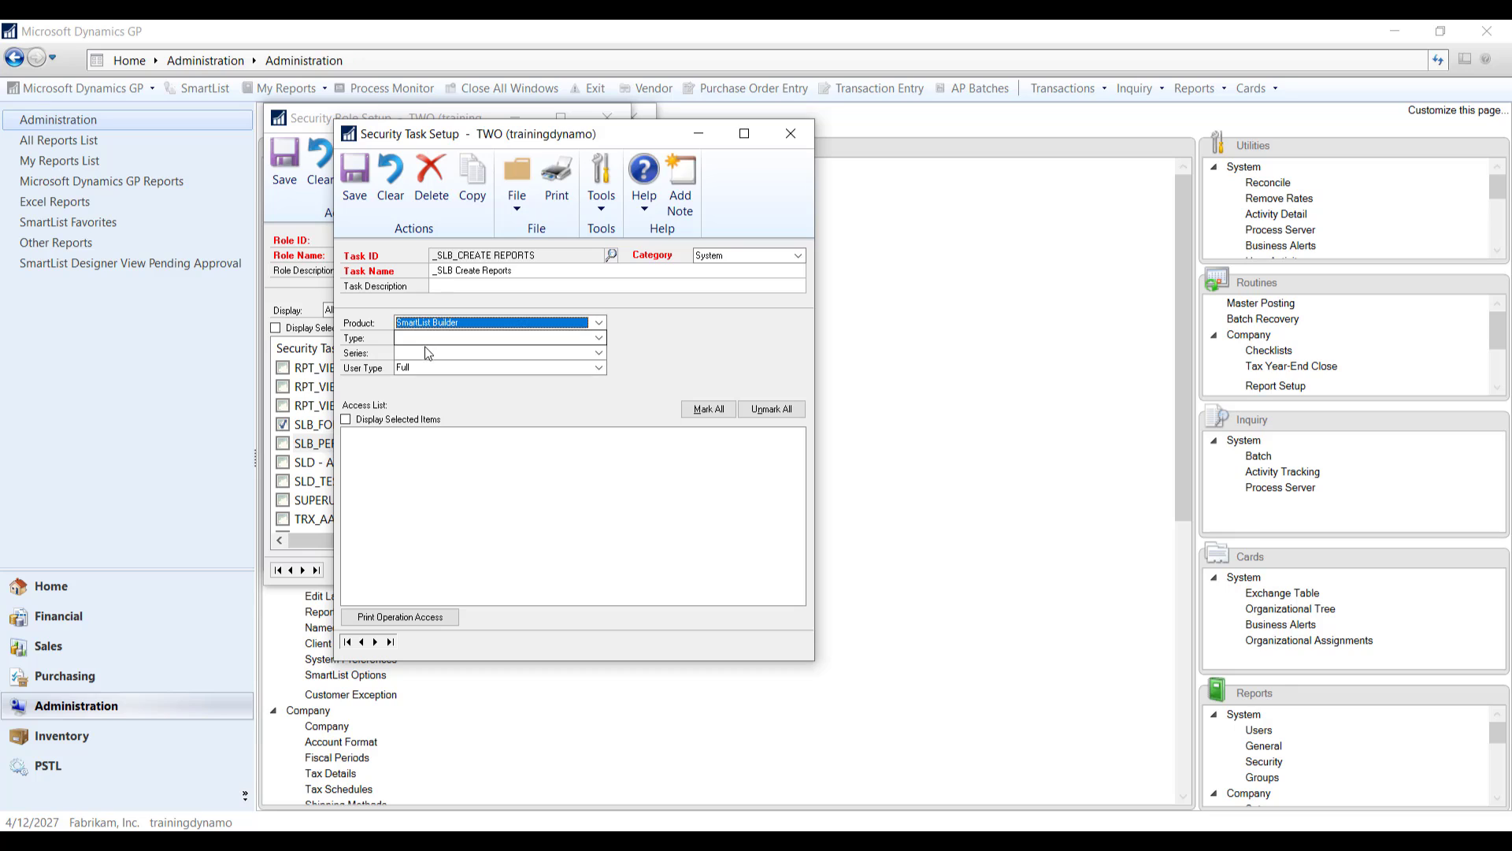
click(429, 338)
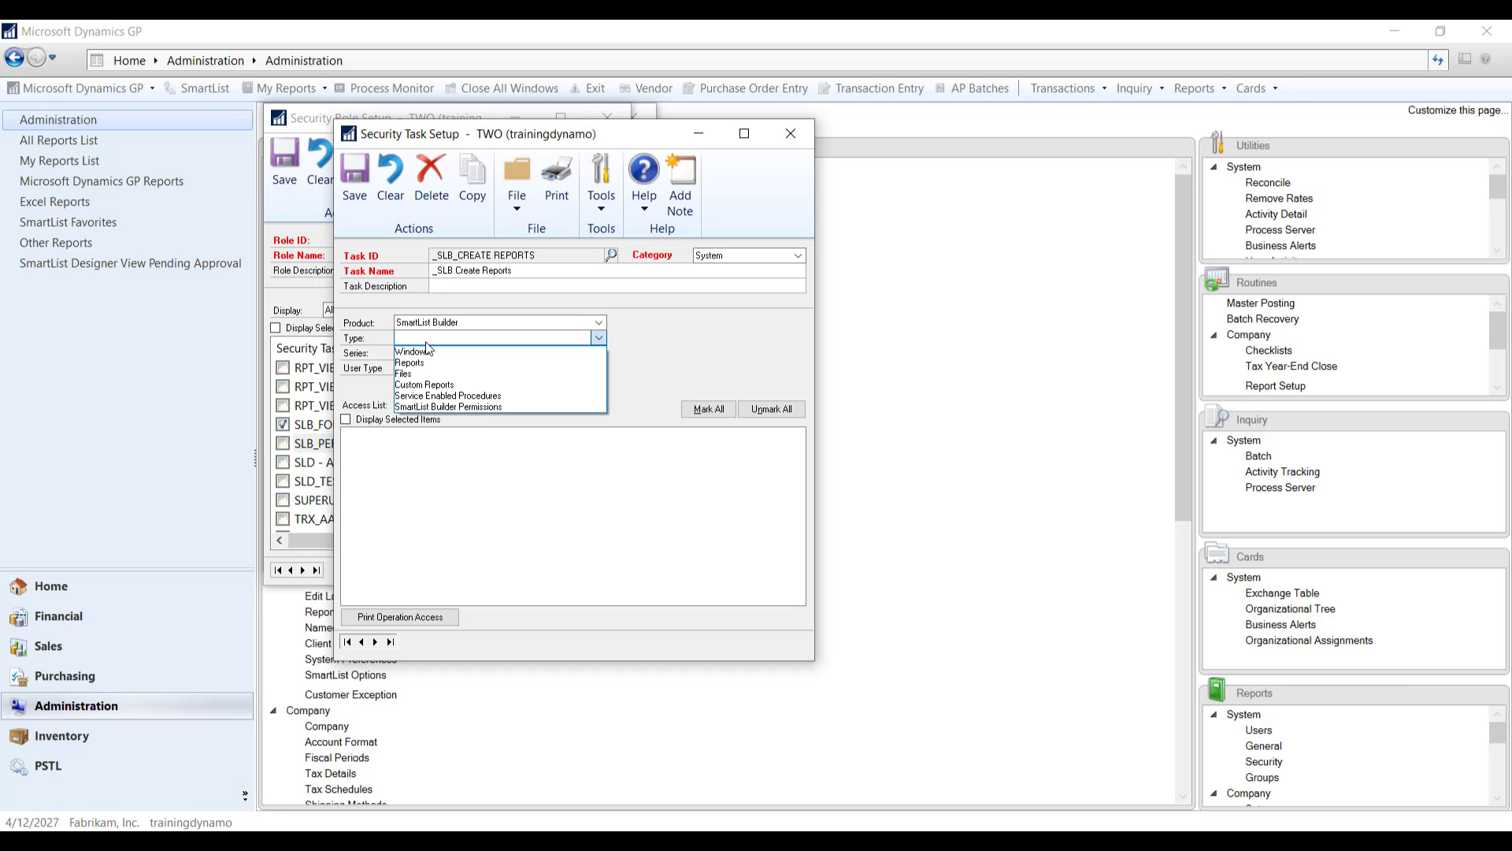
click(444, 405)
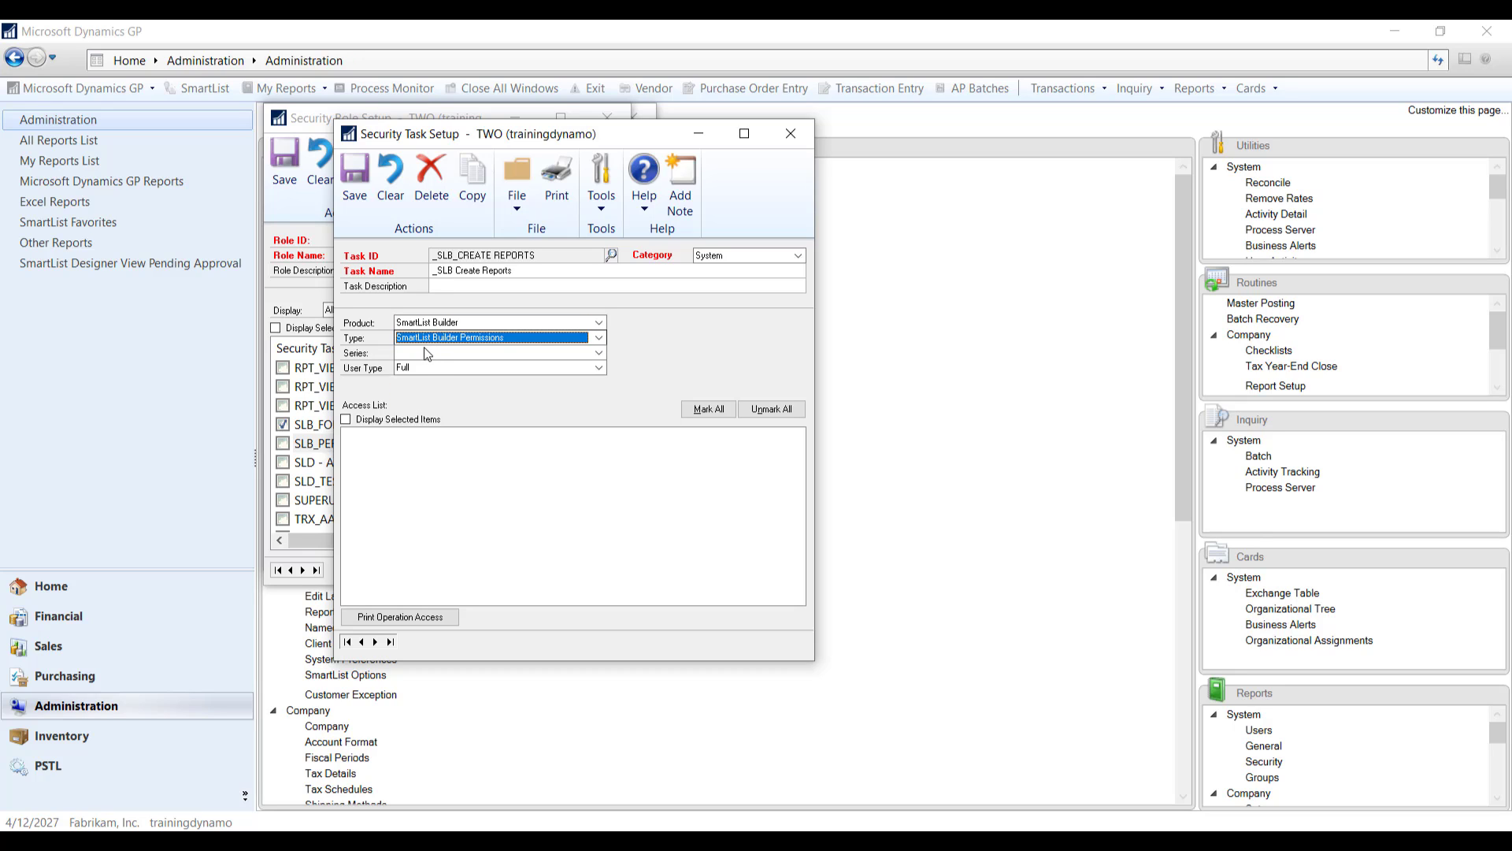
click(426, 354)
click(441, 370)
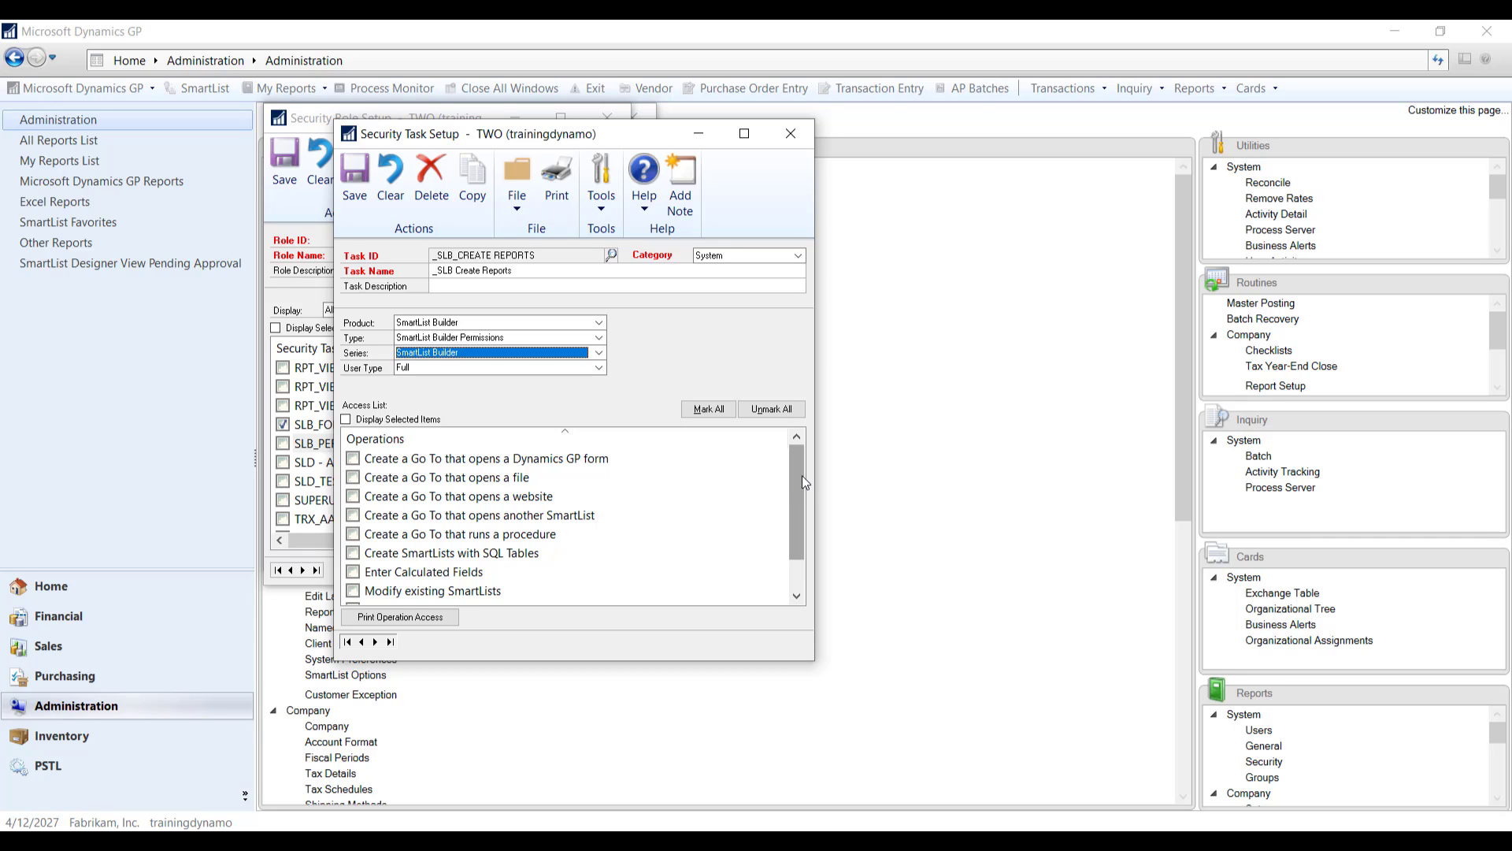
- Grant the task the Create SmartLists with SQL Tables and View SmartLists with SQL Tables operations, and save it
click(355, 554)
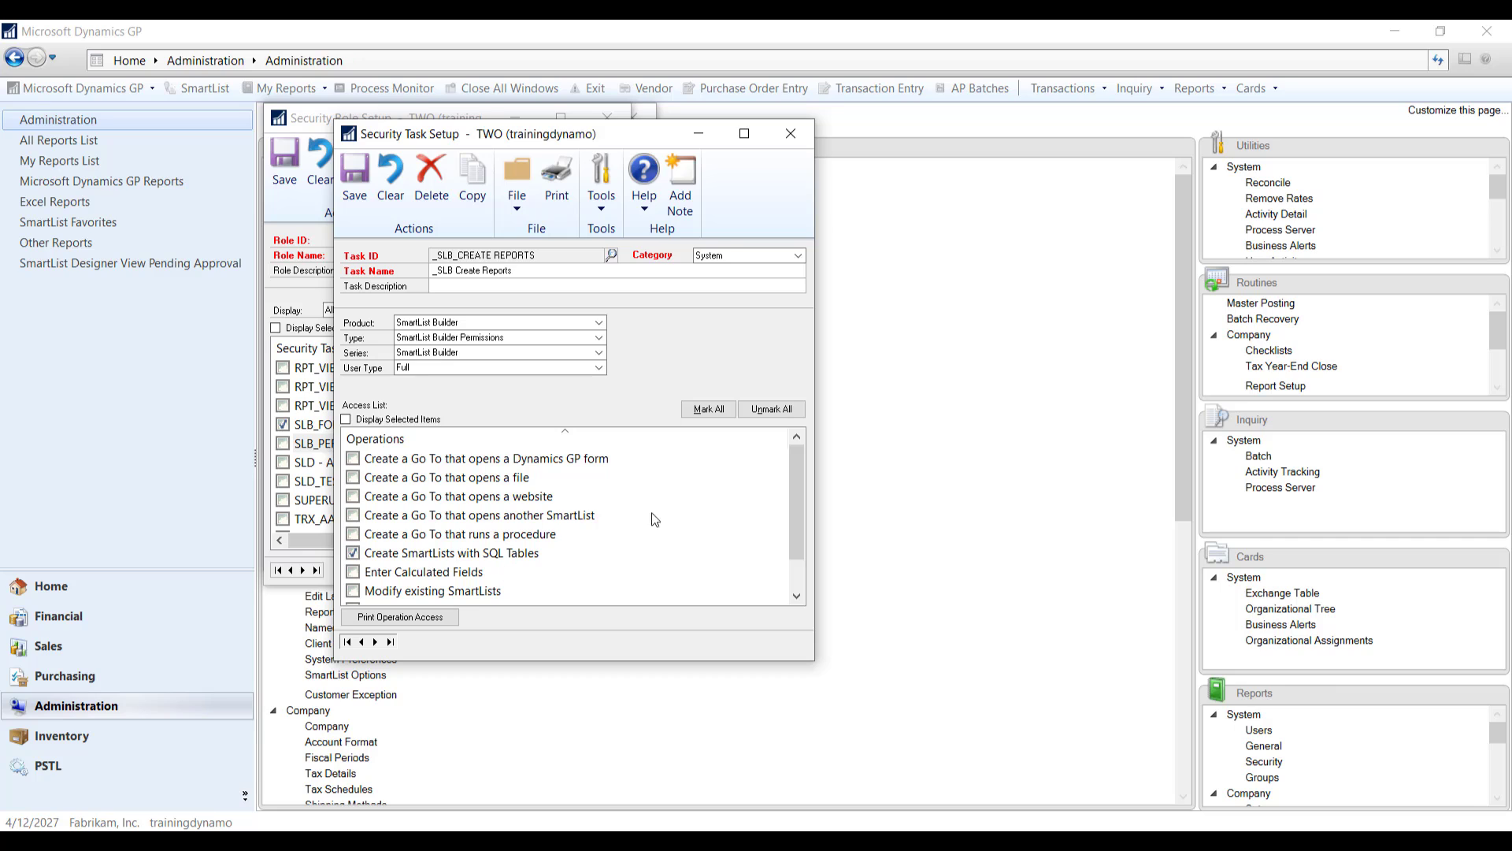
drag(797, 494, 797, 563)
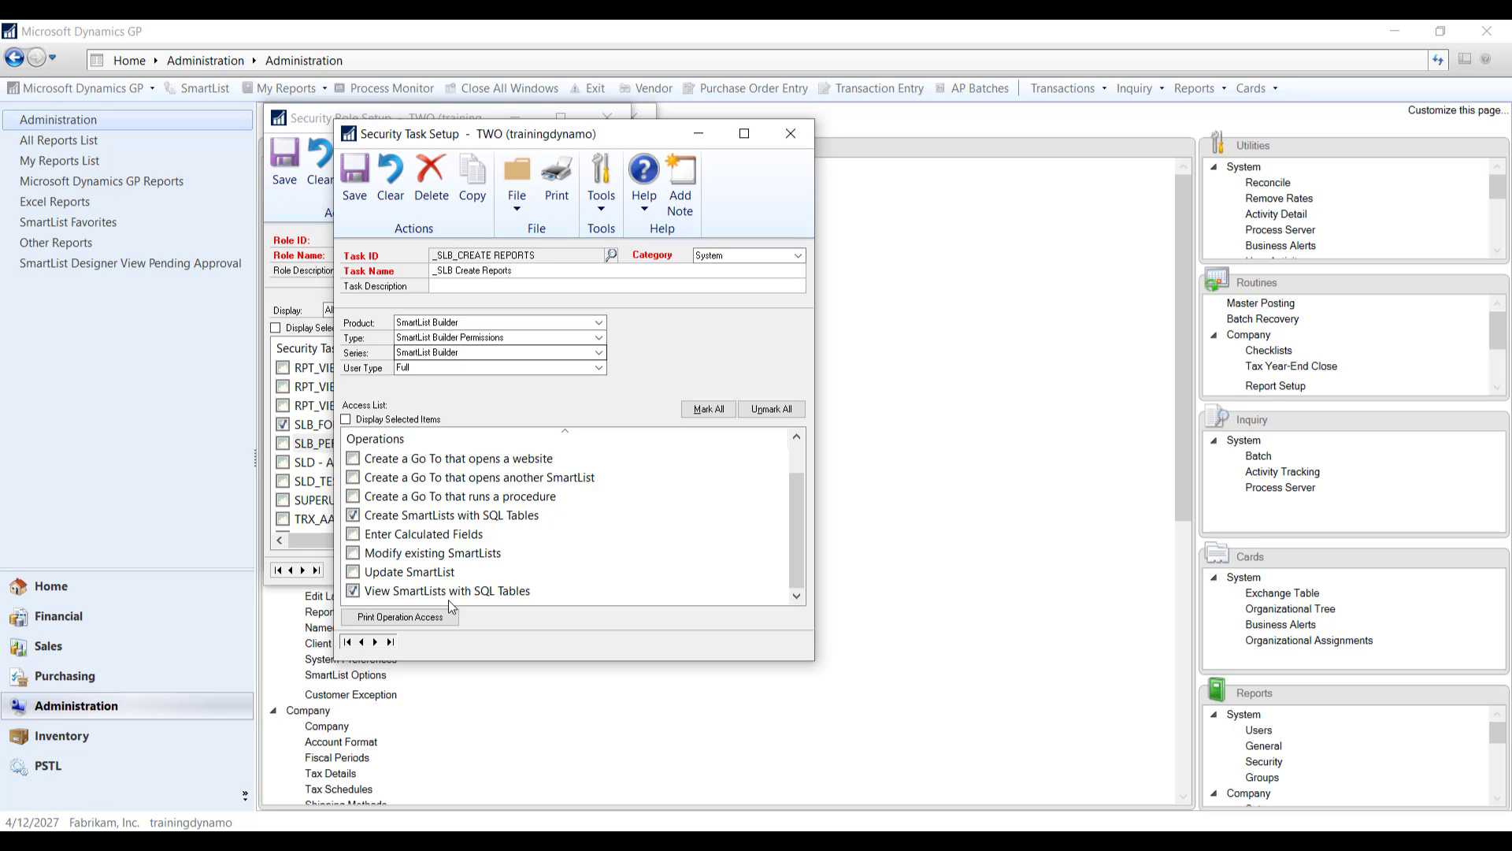
click(355, 176)
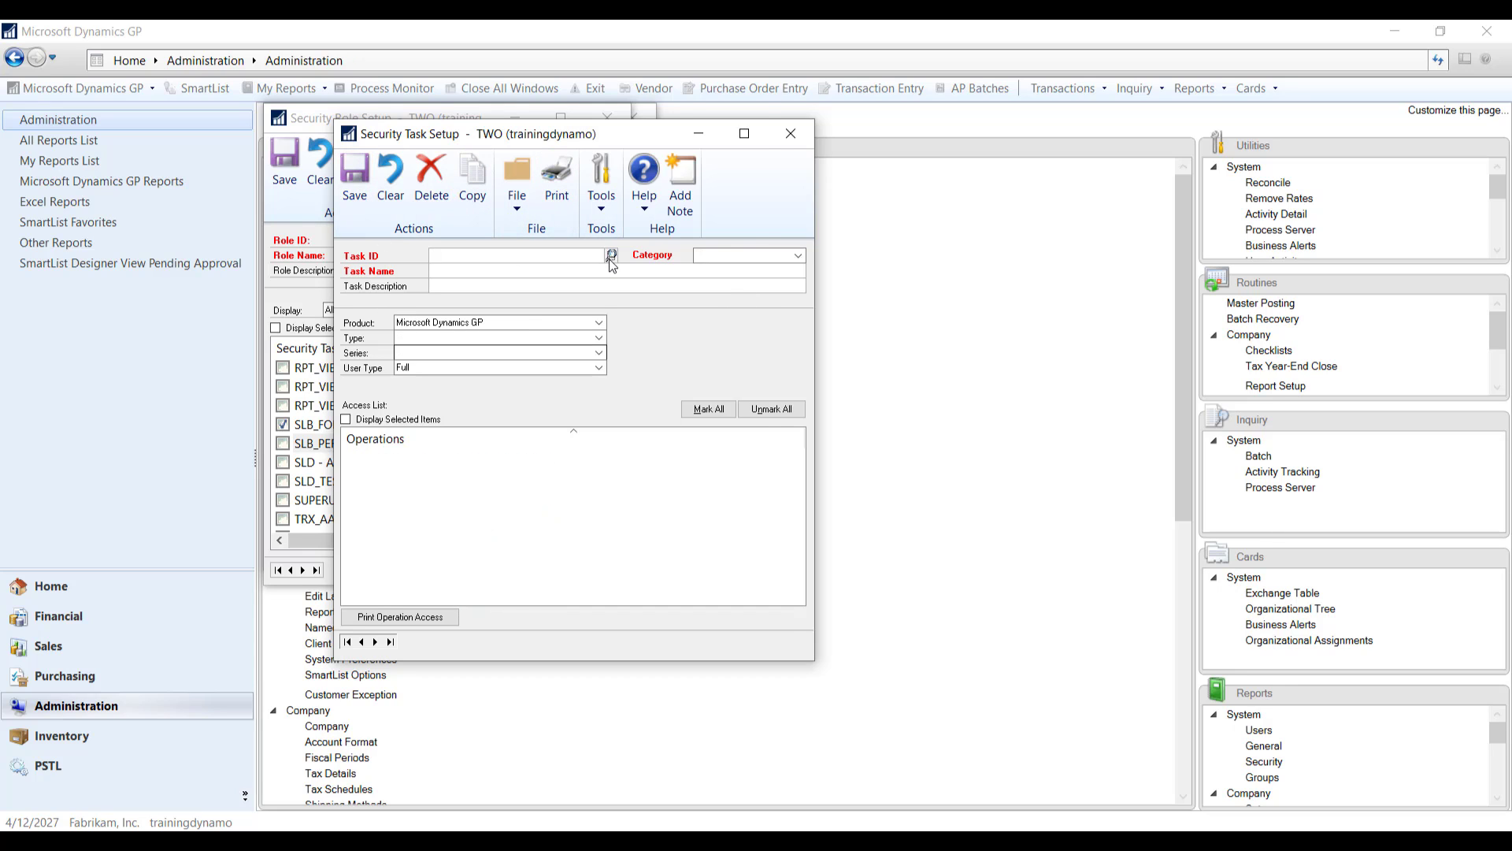
- Look up the existing *SLB_AP REPORTS task and load it into Security Task Setup
click(612, 256)
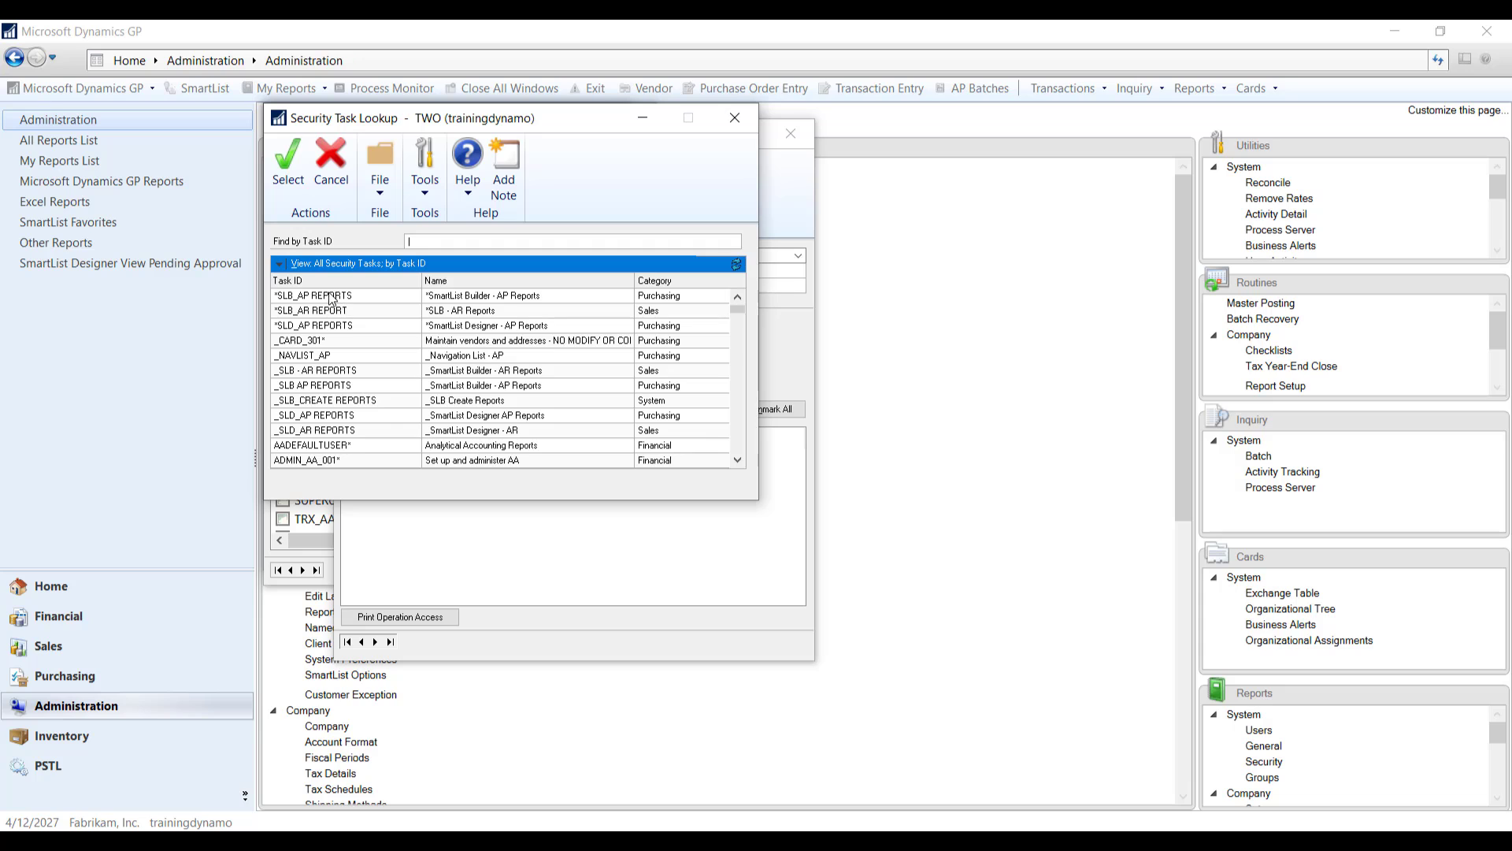
click(331, 296)
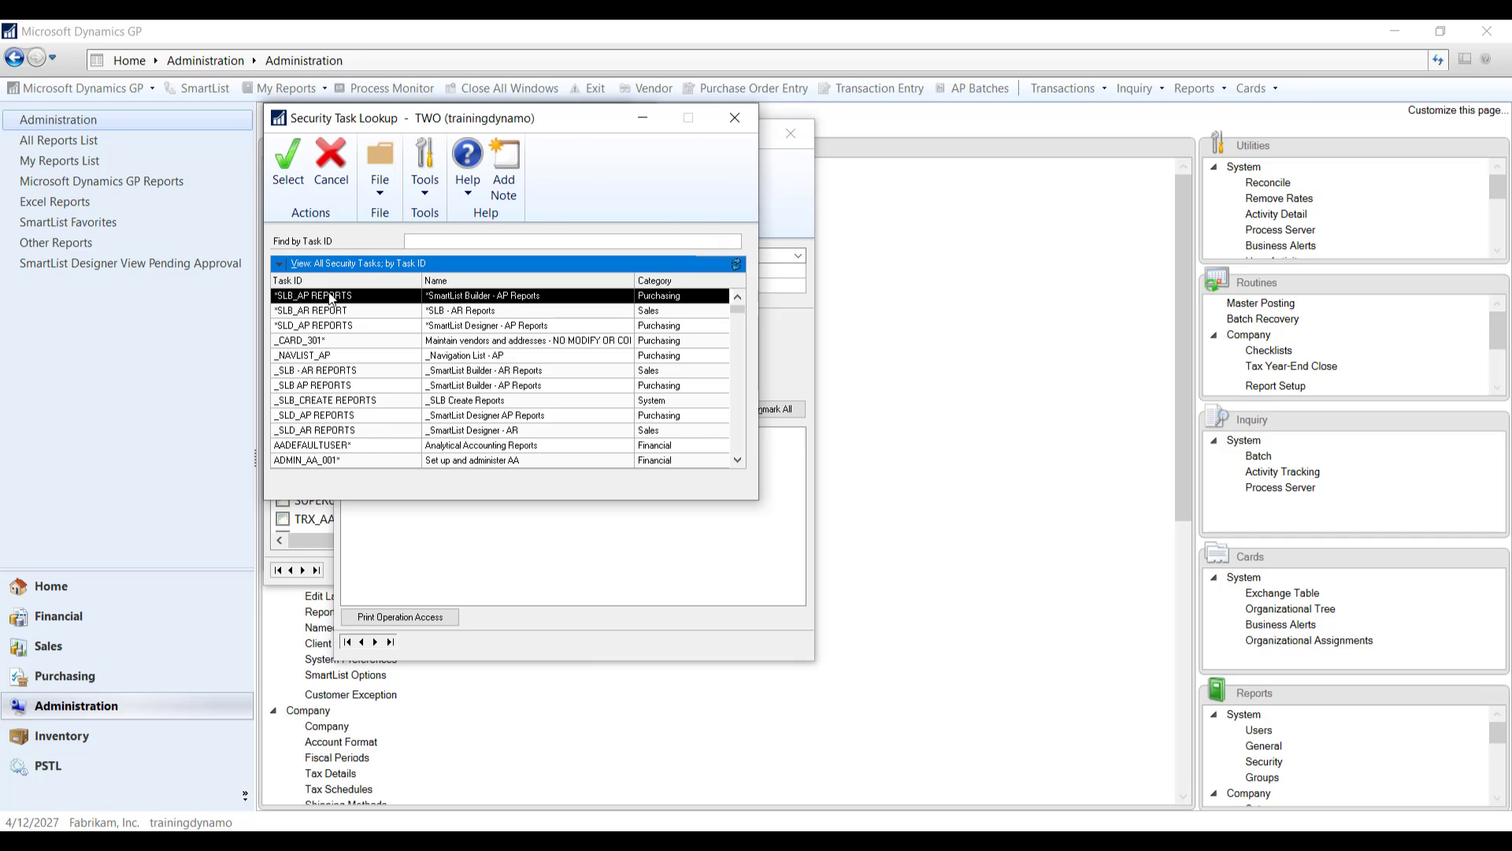
double_click(329, 296)
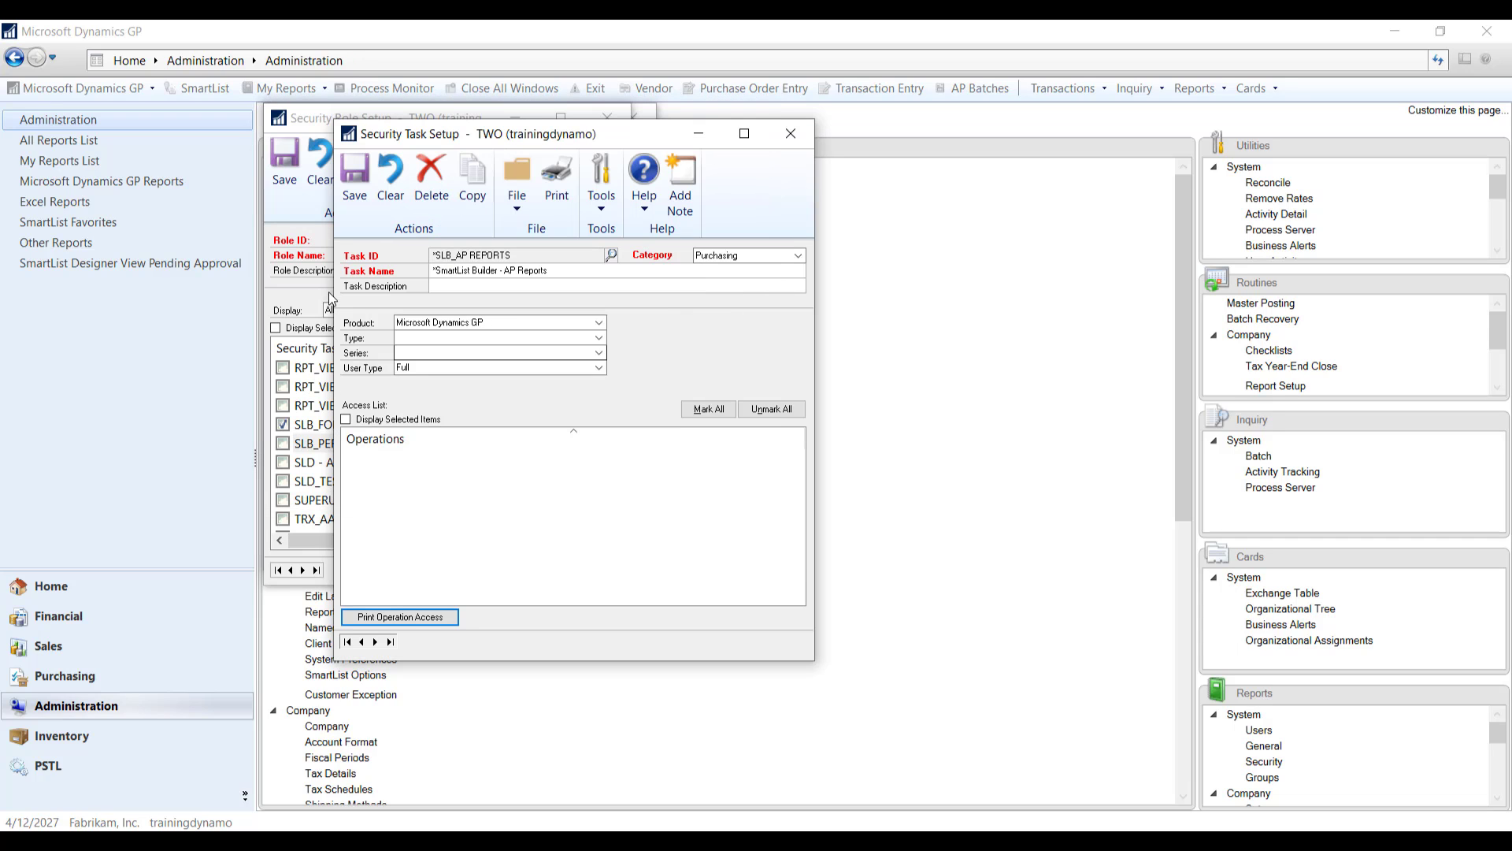
- Show the *SLB_AP REPORTS task's operations for product SmartList Builder, type SmartList Builder Permissions, and series SmartList Builder
click(508, 322)
key(Down)
key(Down)
key(Down)
key(Down)
key(Down)
key(Down)
key(Down)
key(Down)
key(Down)
key(Down)
key(Down)
key(Down)
key(Down)
key(Down)
key(Down)
key(Down)
key(Down)
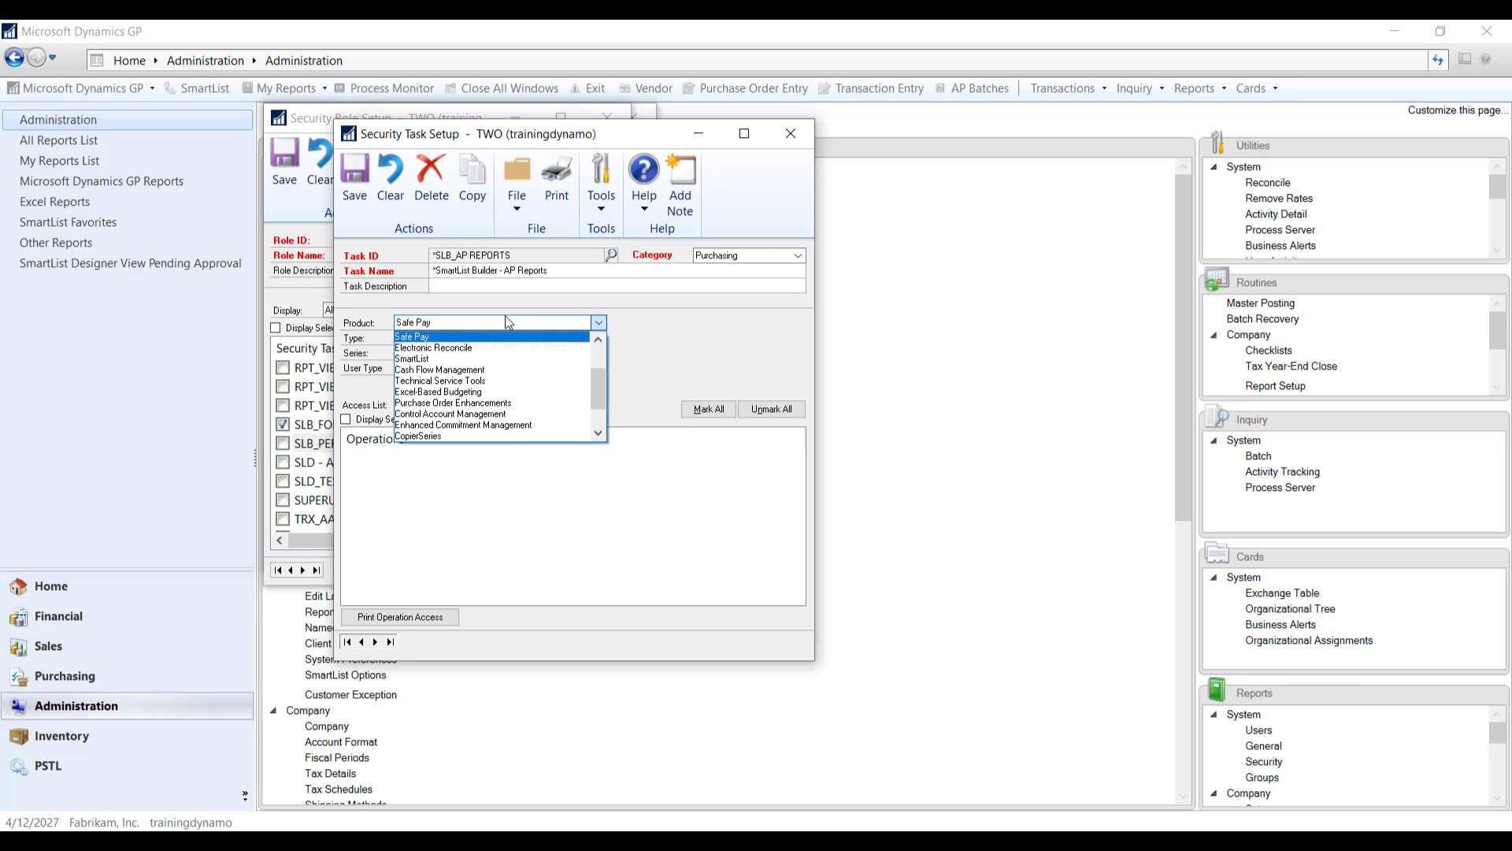
key(Tab)
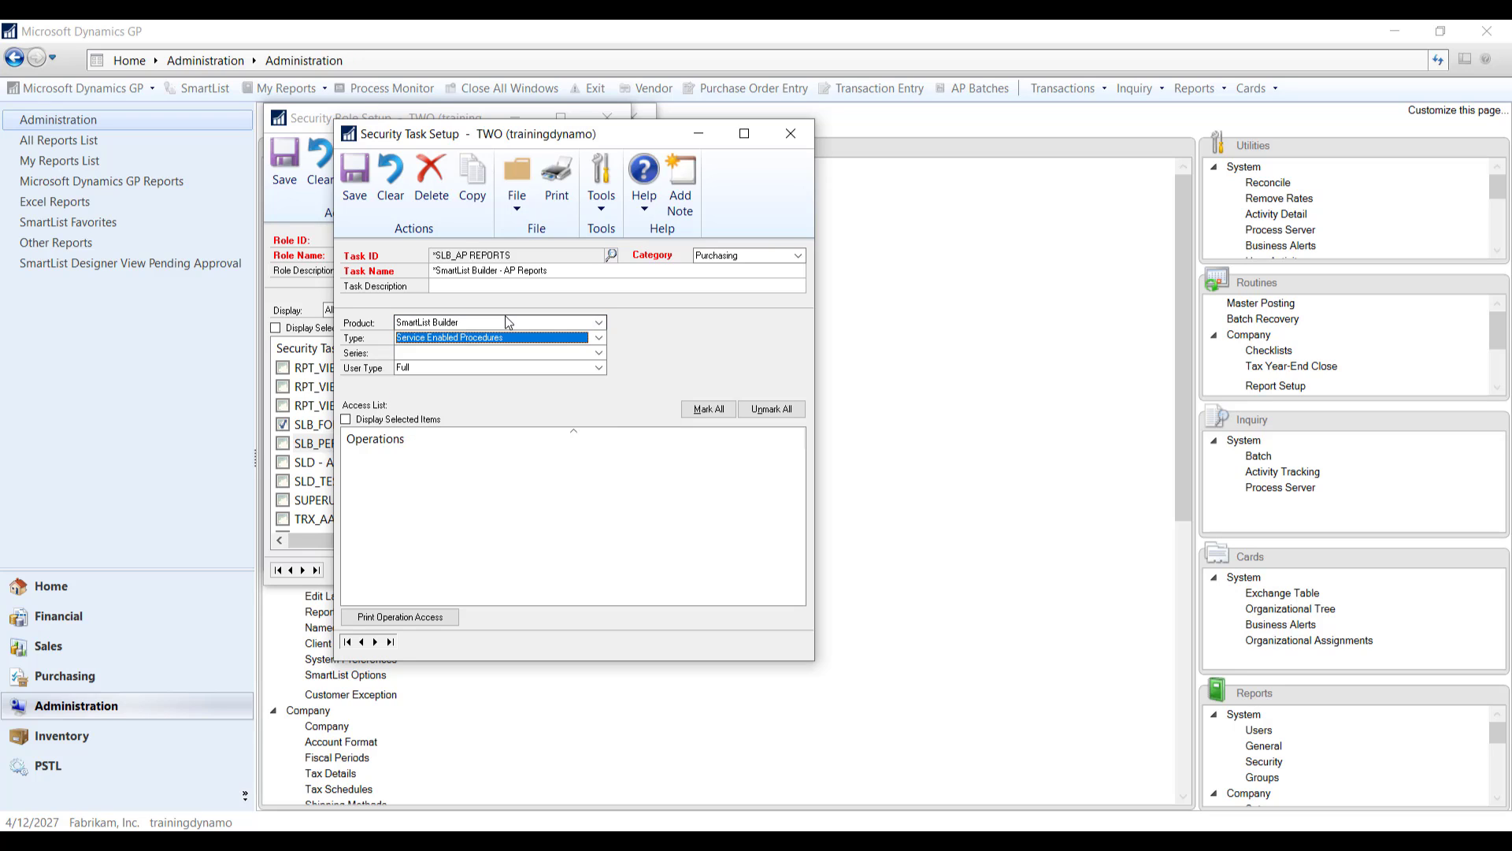
key(Down)
key(Tab)
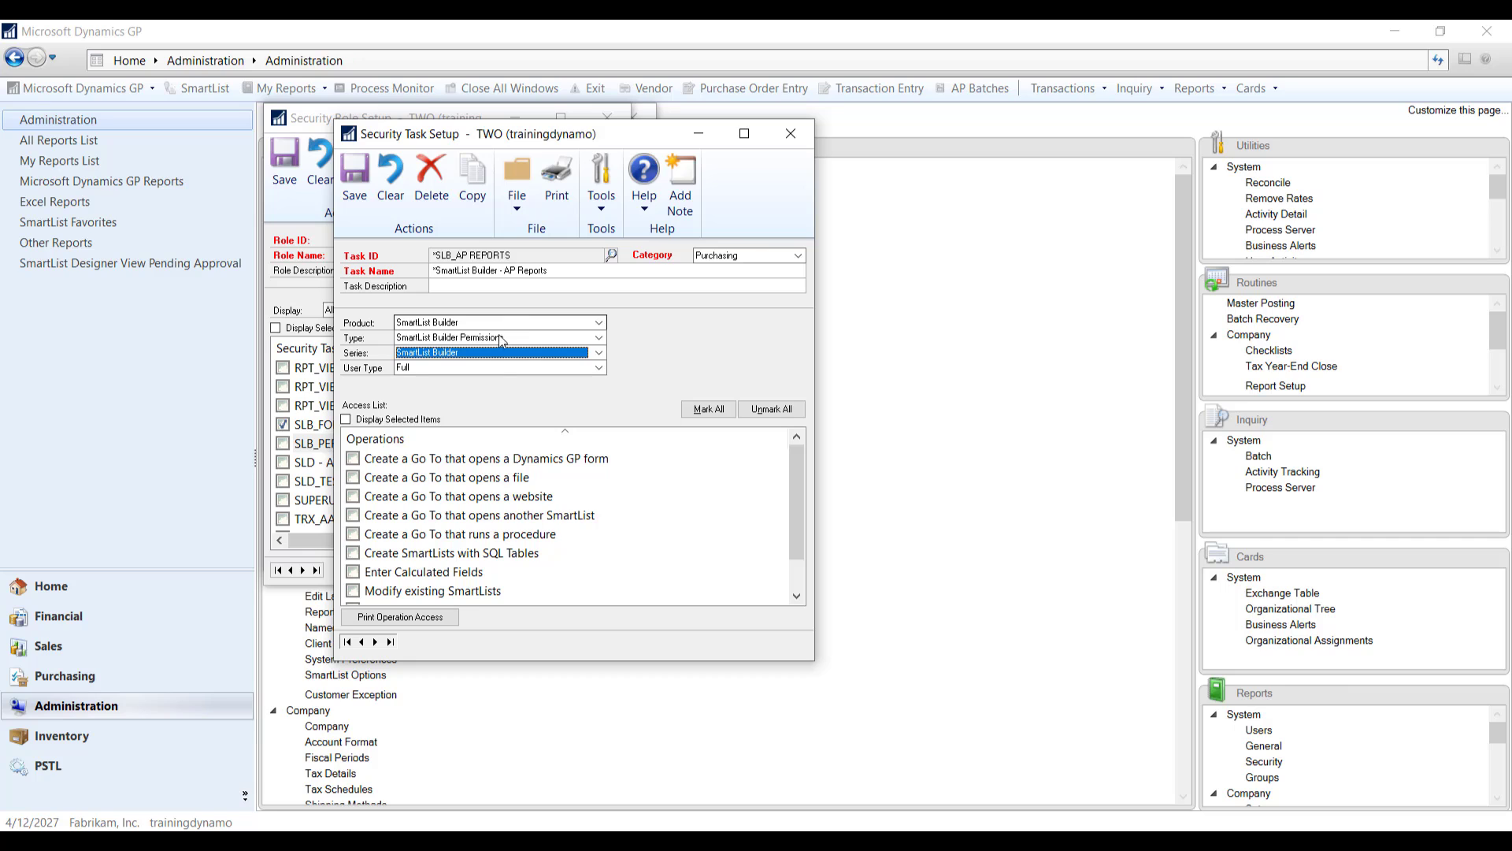
- Grant *SLB_AP REPORTS only the View SmartLists with SQL Tables operation and save the task
click(801, 570)
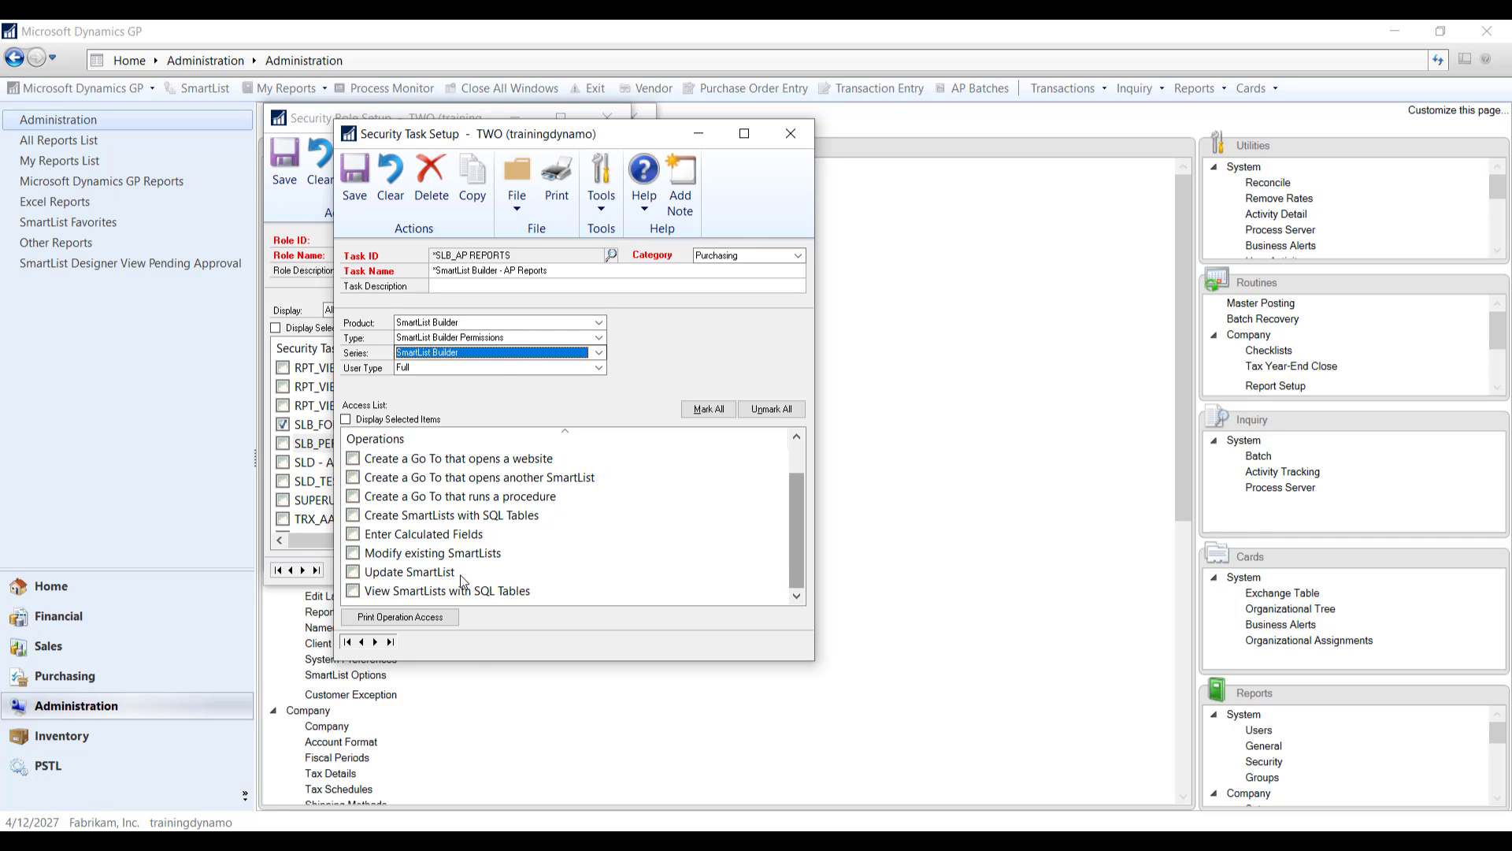
click(353, 592)
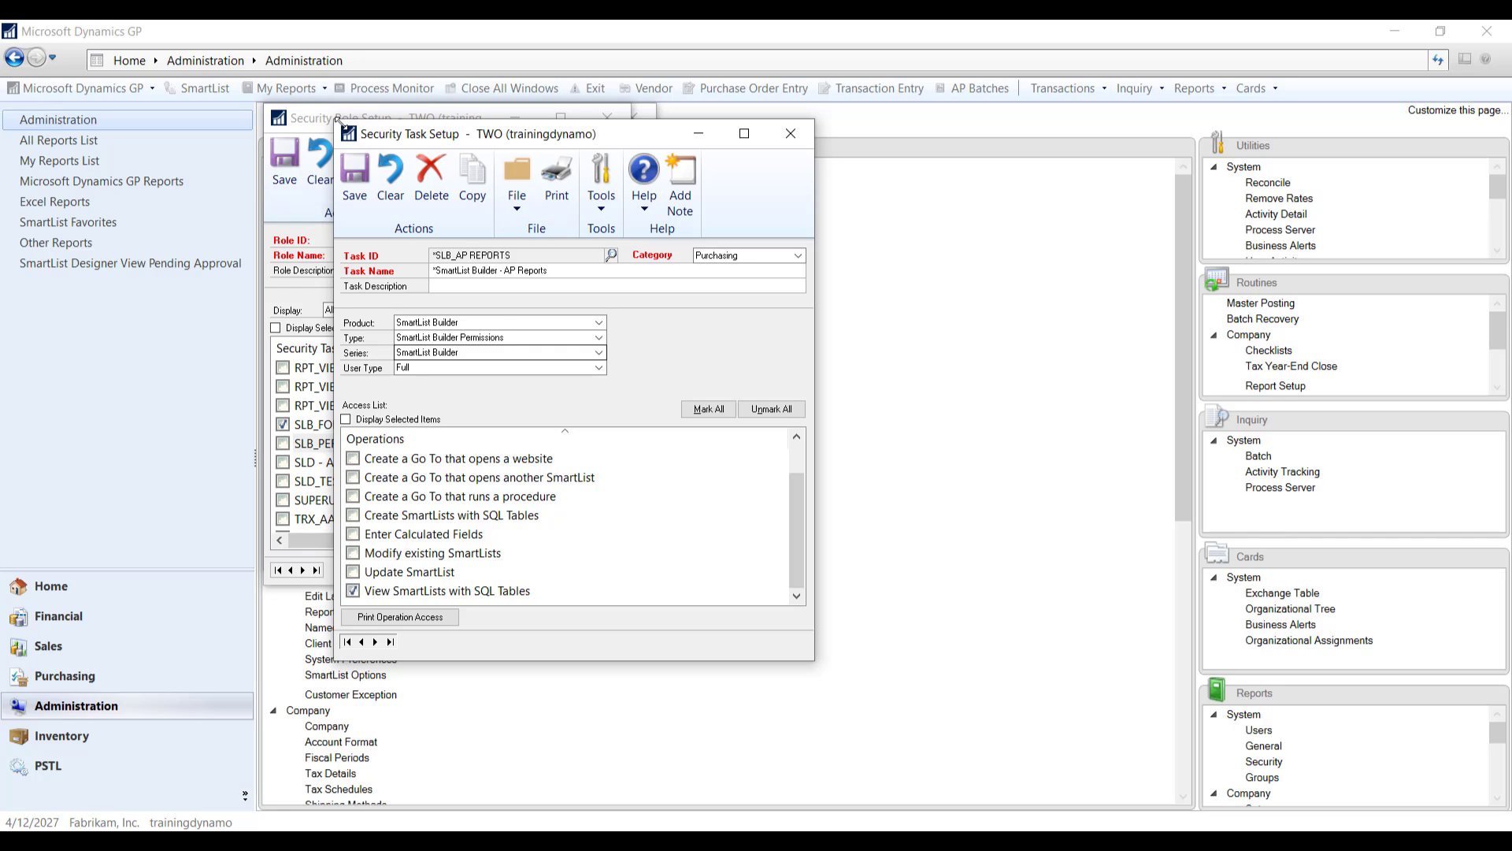
click(354, 169)
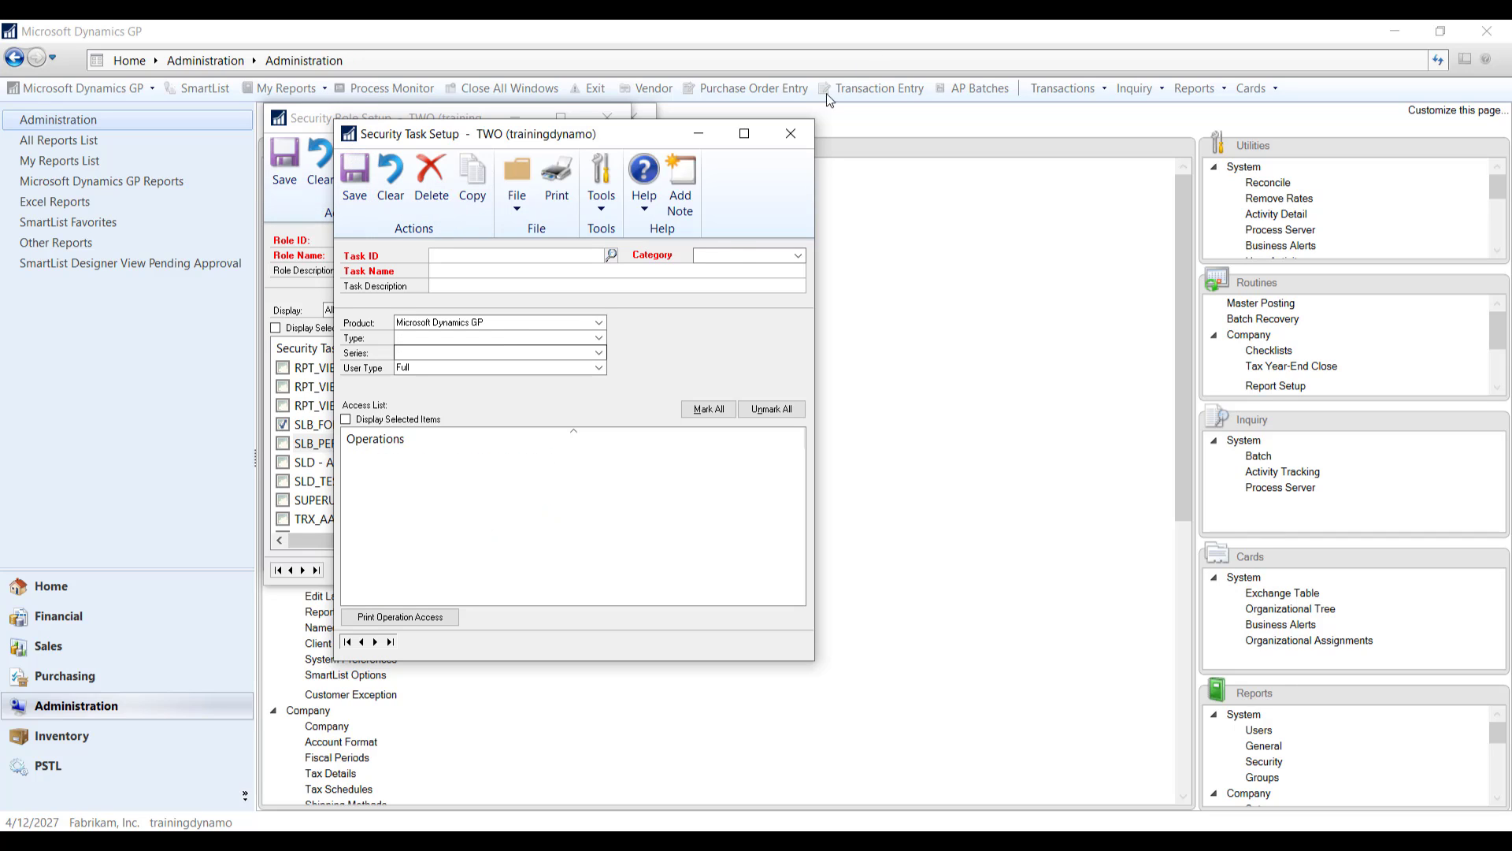
- Close Security Task Setup, close Security Role Setup saving the _SLB_DESIGNER role changes, and start closing User Security Setup
click(792, 131)
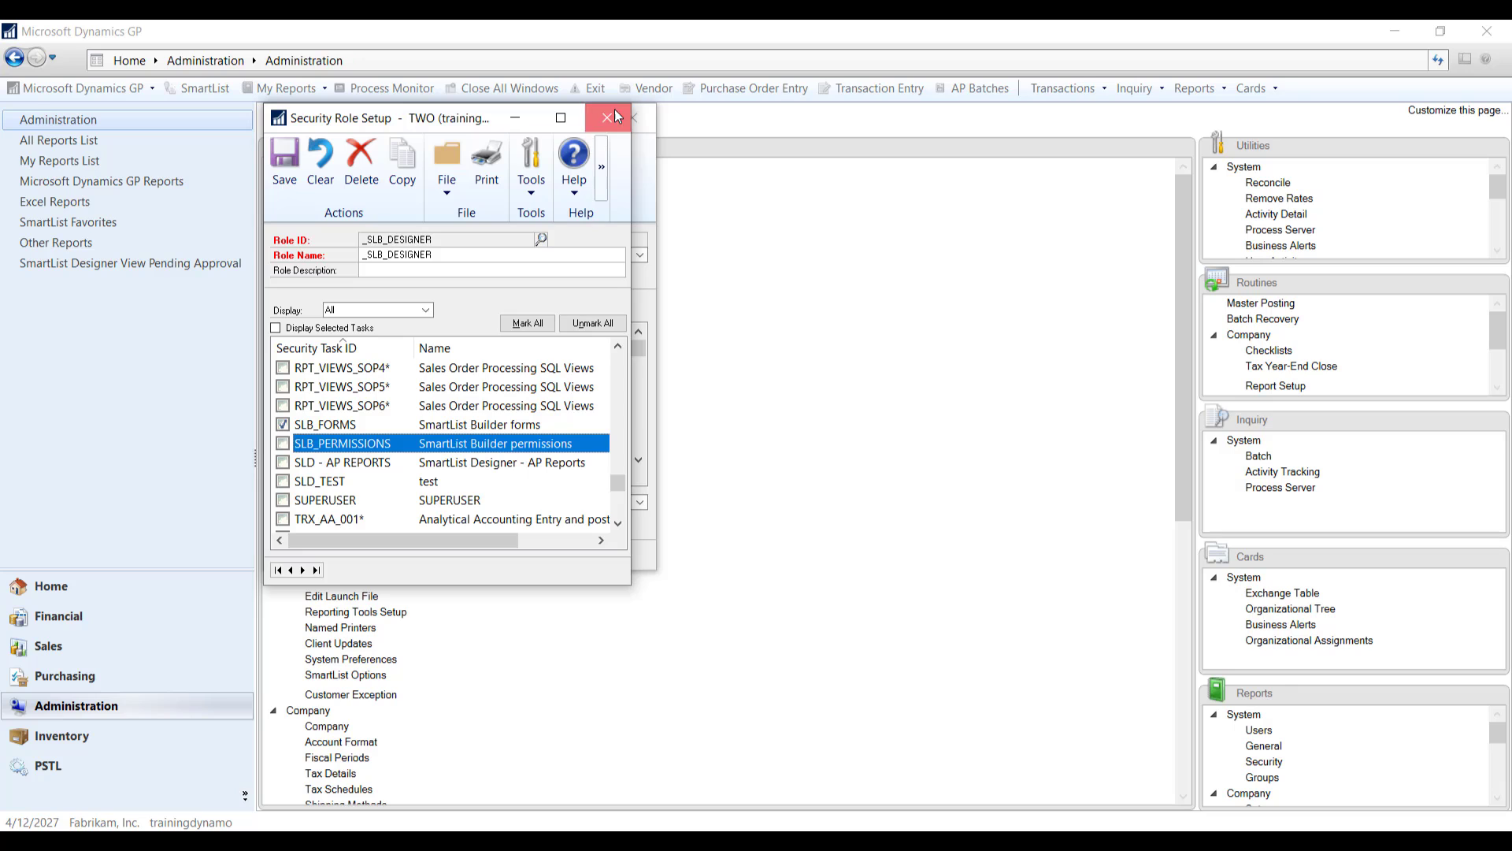
click(609, 115)
click(673, 484)
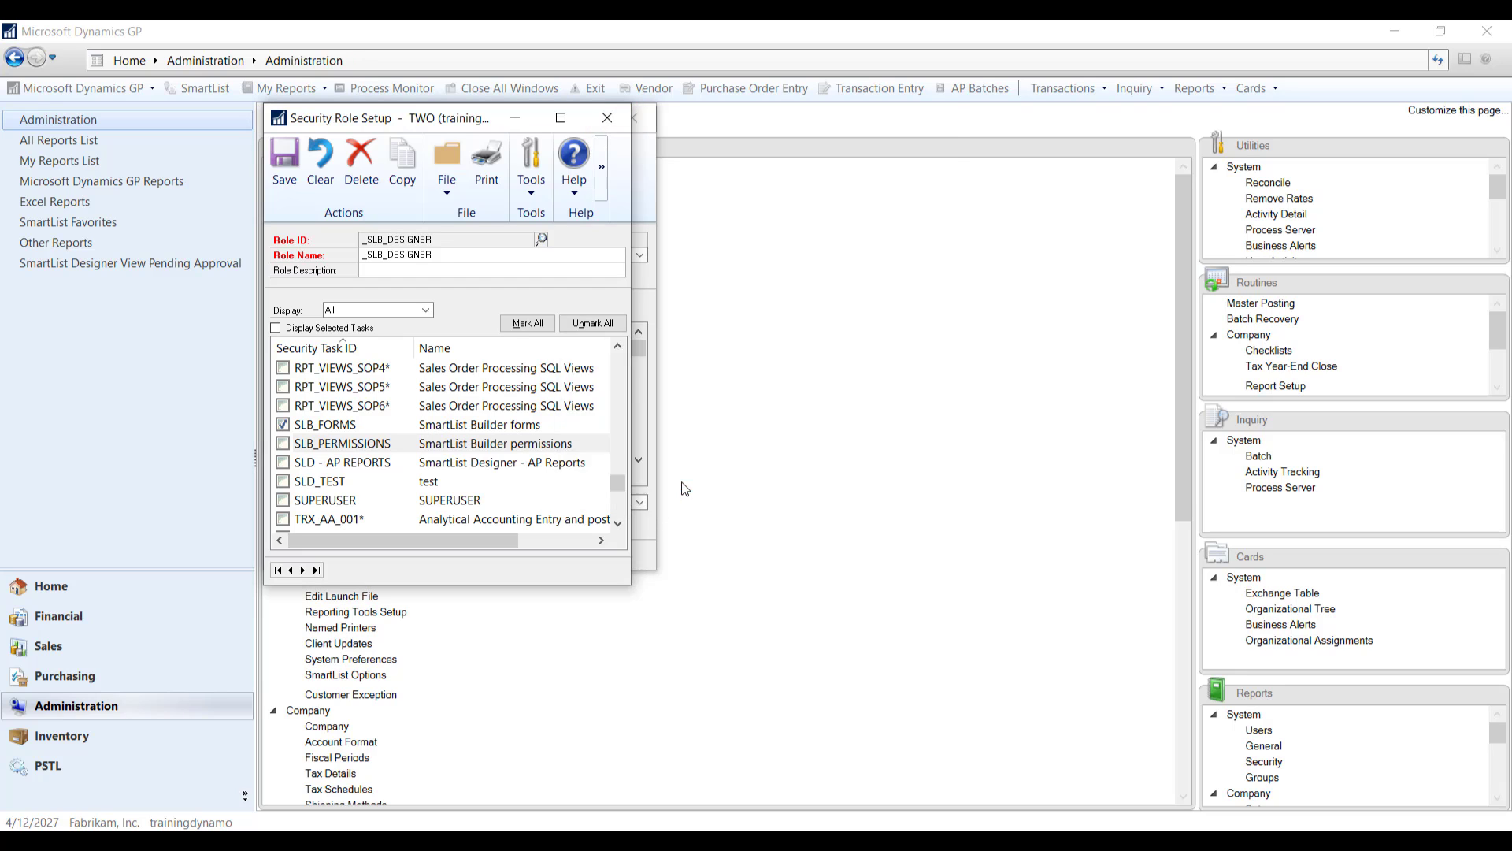
click(632, 117)
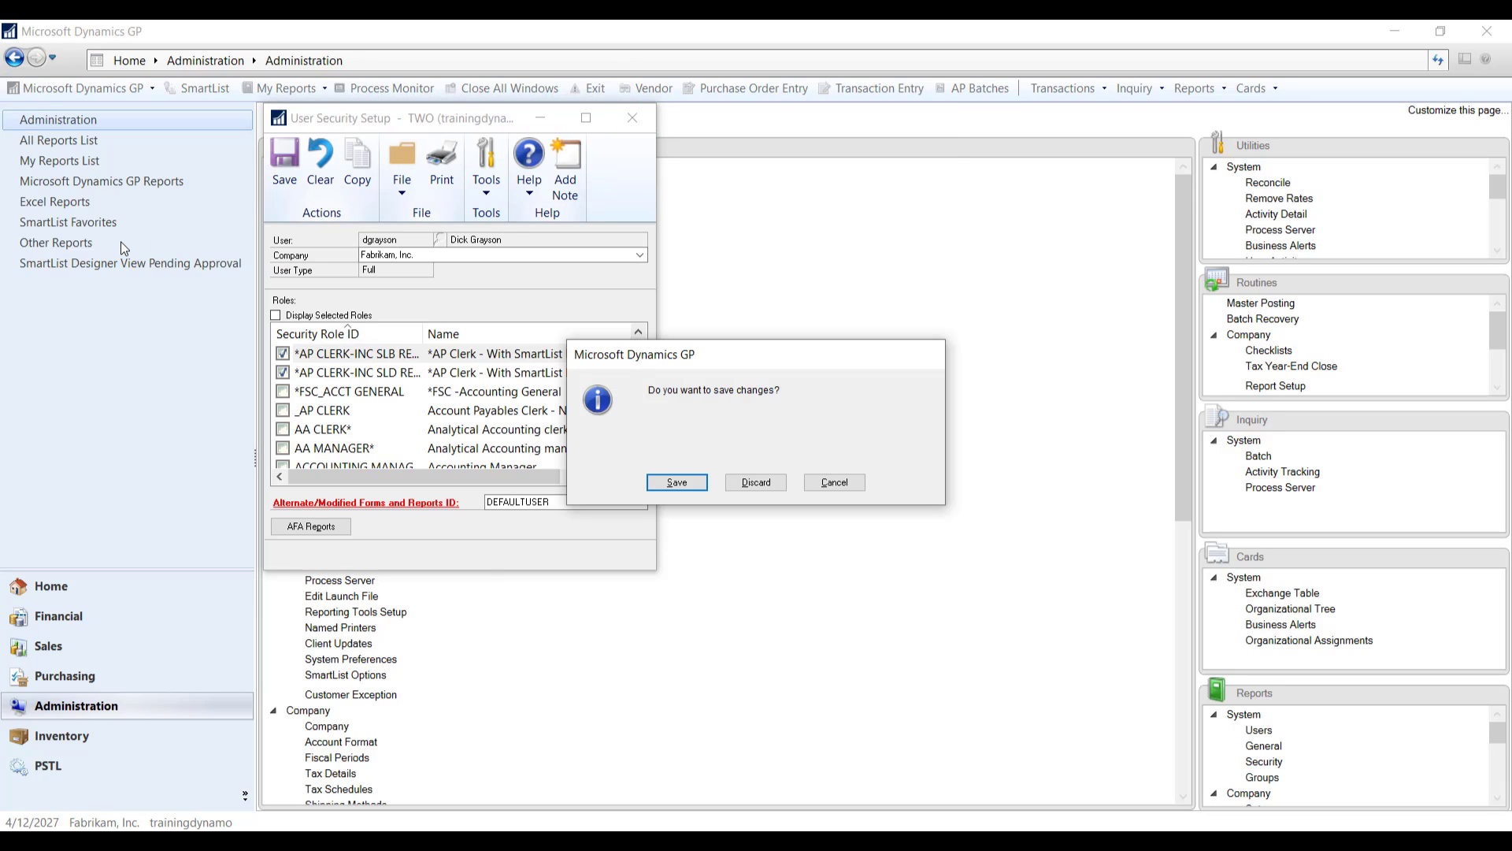